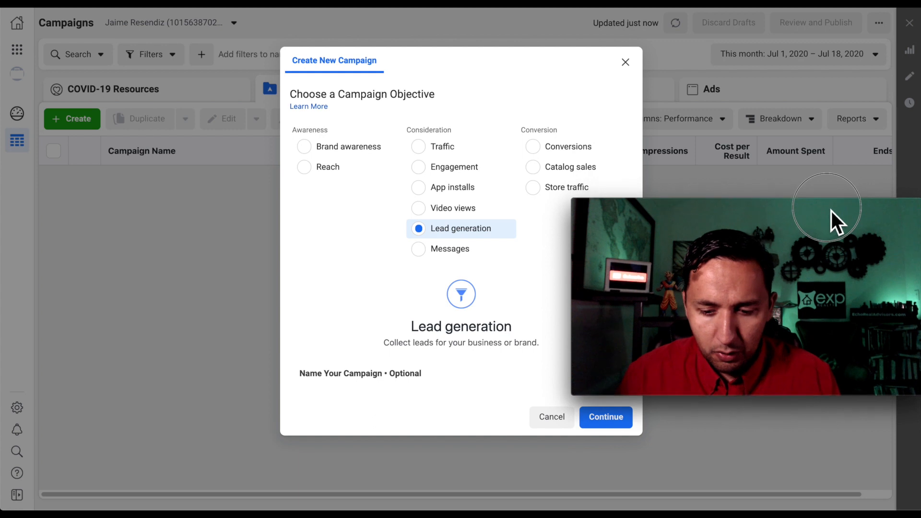
# - Proceed with Lead generation as the new campaign's objective and open its draft settings
pyautogui.click(606, 418)
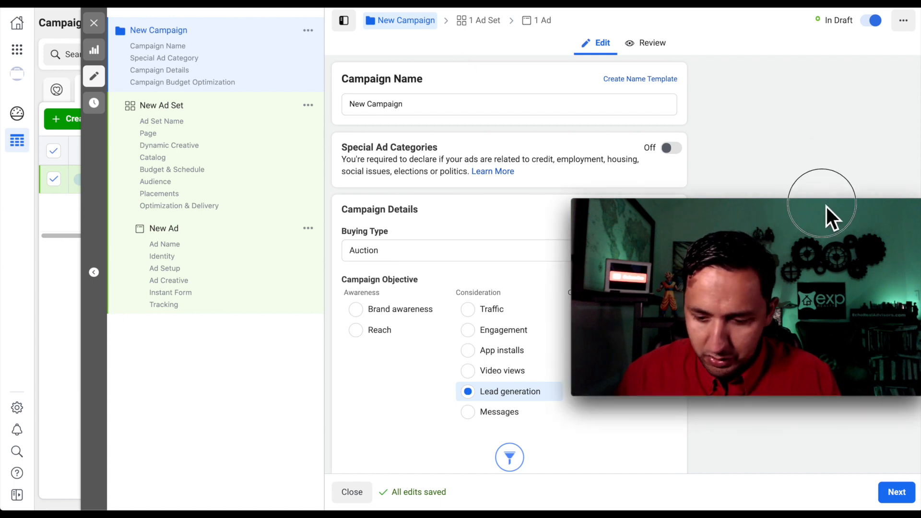
pyautogui.moveTo(826, 206); pyautogui.dragTo(841, 243)
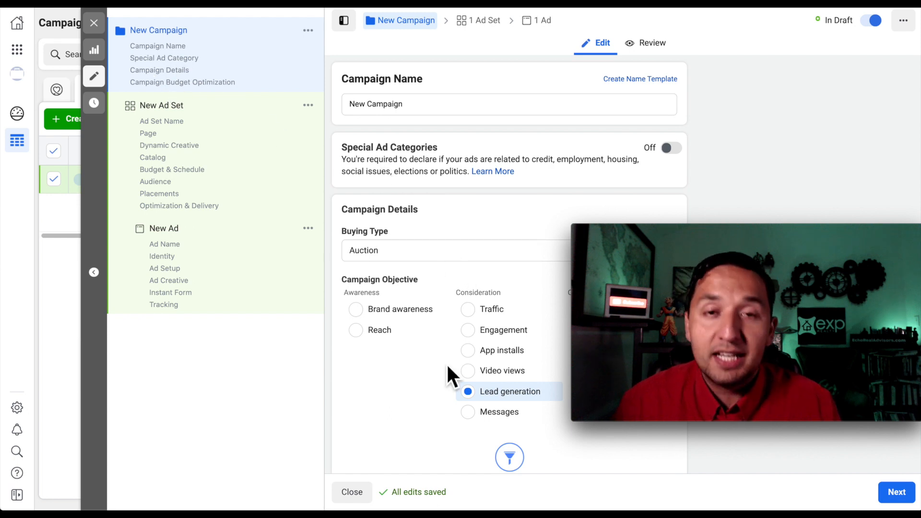
pyautogui.scroll(-4, 446, 363)
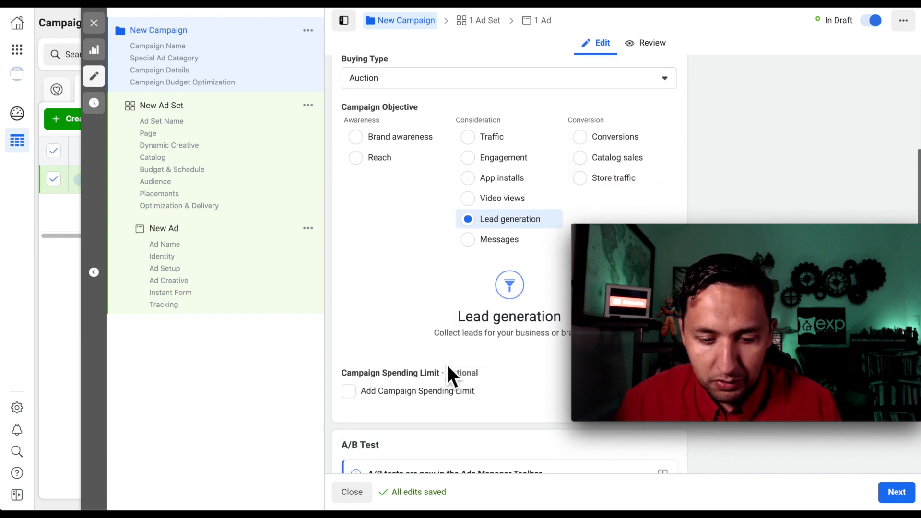
pyautogui.scroll(4, 477, 259)
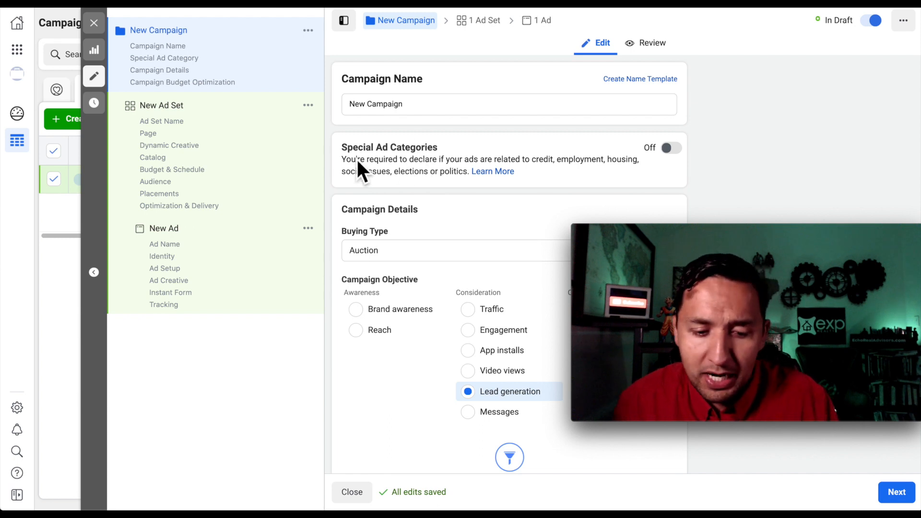
# - Turn on Special Ad Categories for the campaign and declare the Housing category
pyautogui.click(671, 149)
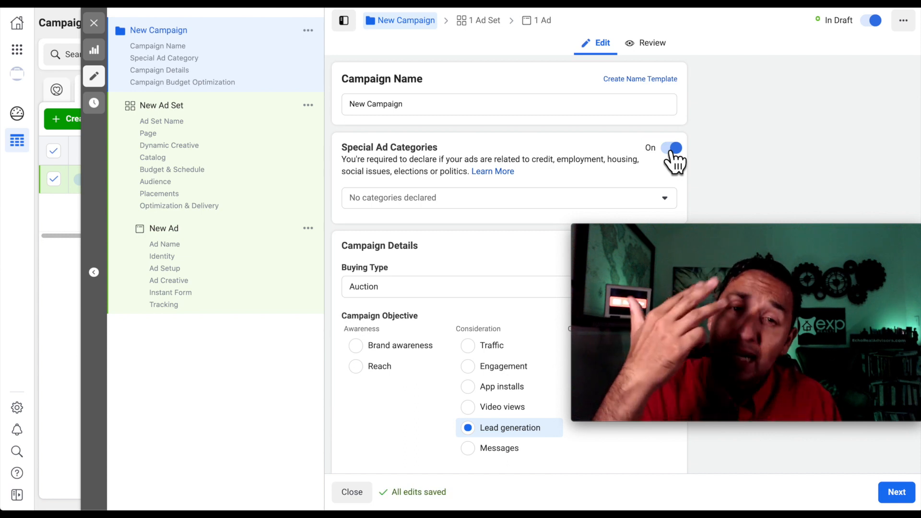
pyautogui.click(463, 202)
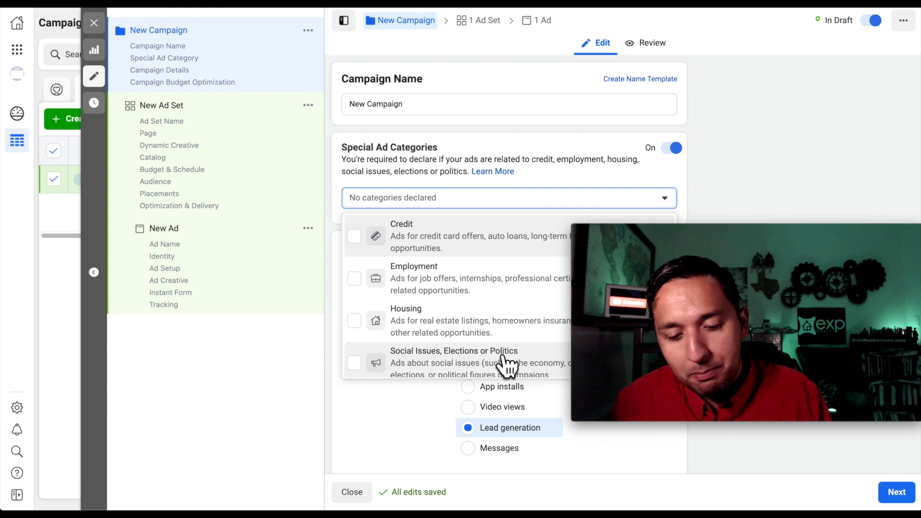
pyautogui.click(355, 321)
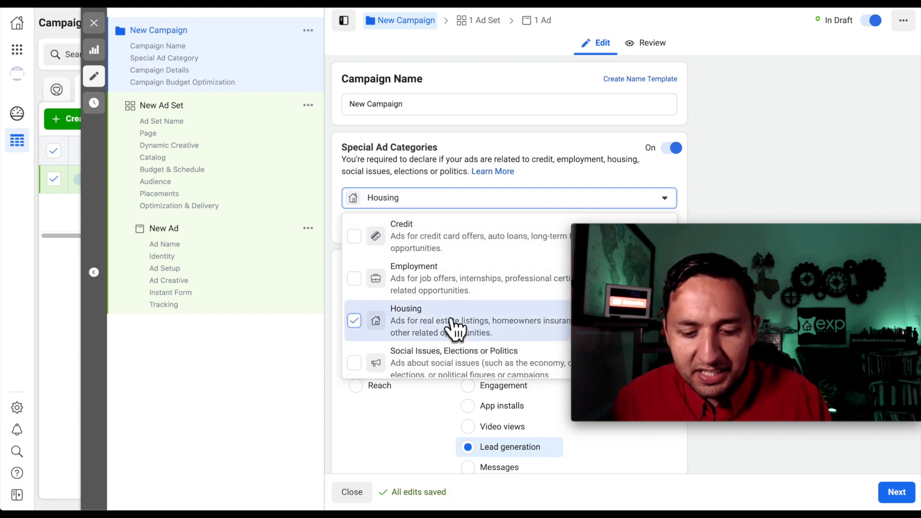
pyautogui.moveTo(845, 226); pyautogui.dragTo(853, 99)
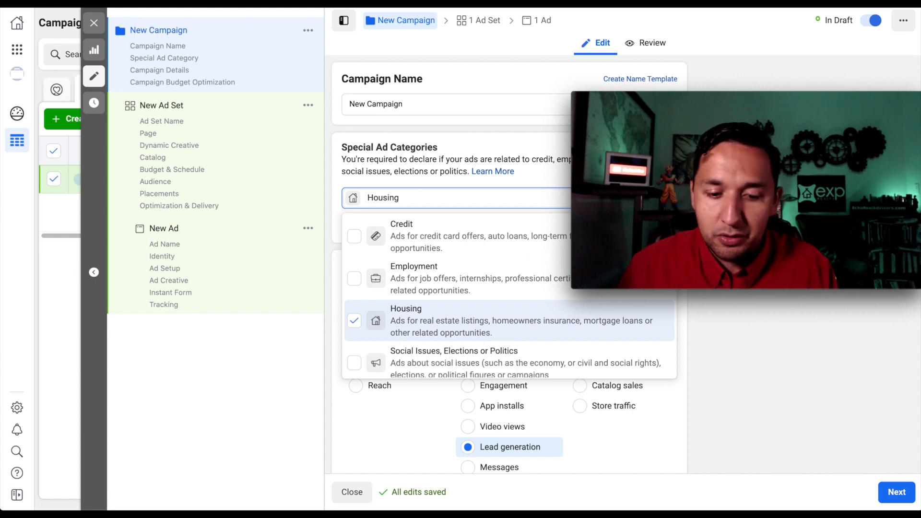
pyautogui.moveTo(831, 108); pyautogui.dragTo(829, 136)
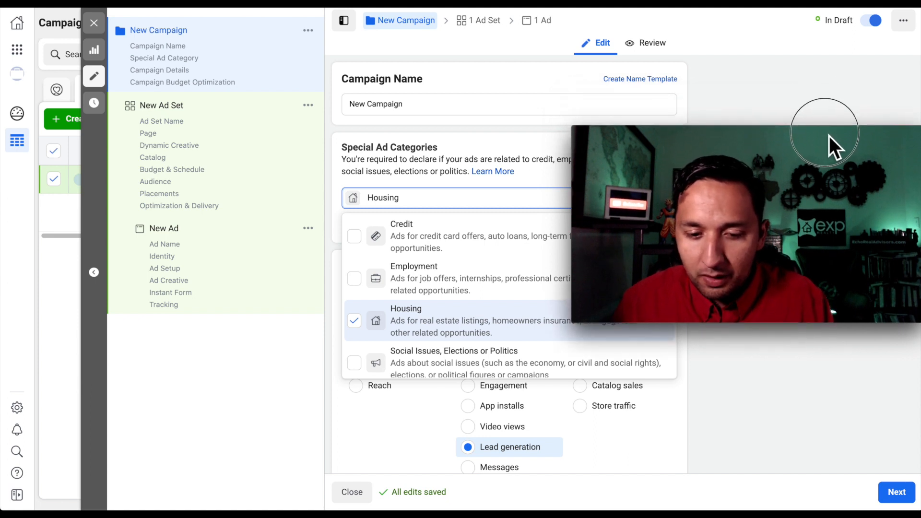
pyautogui.click(424, 112)
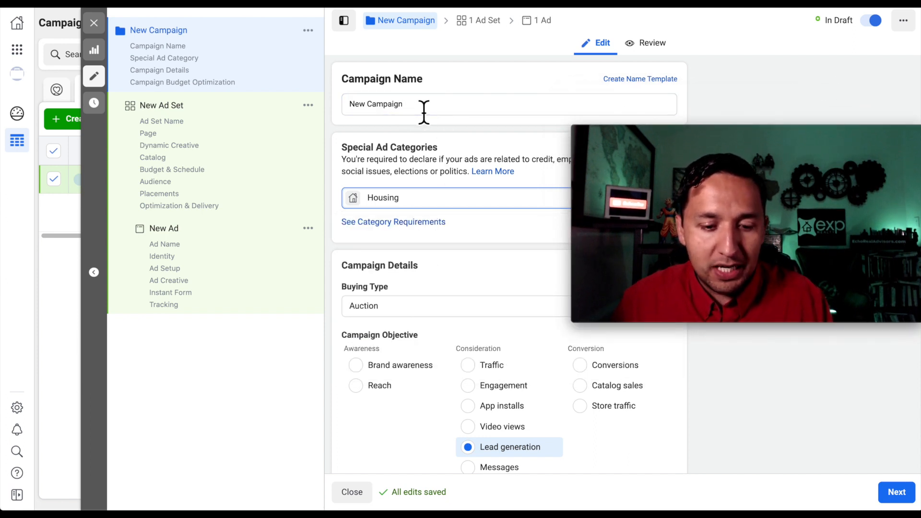
pyautogui.tripleClick(389, 113)
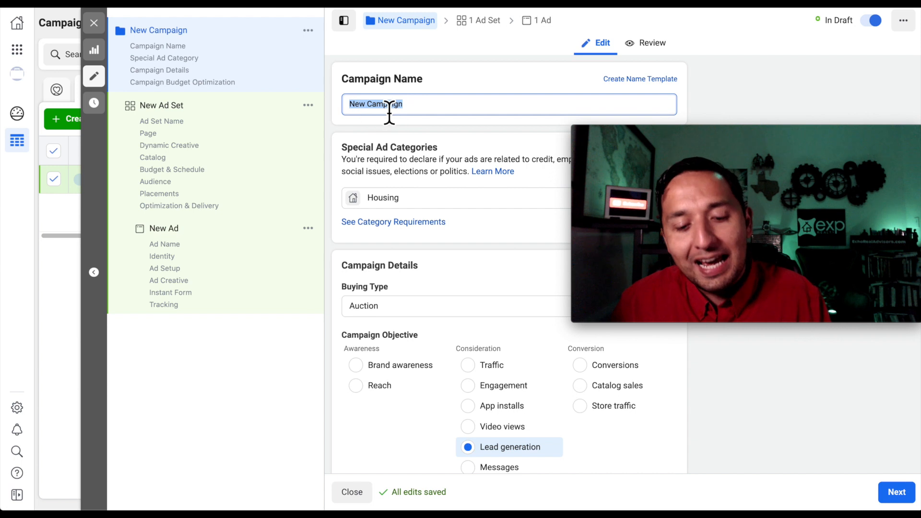
pyautogui.write('LEAD')
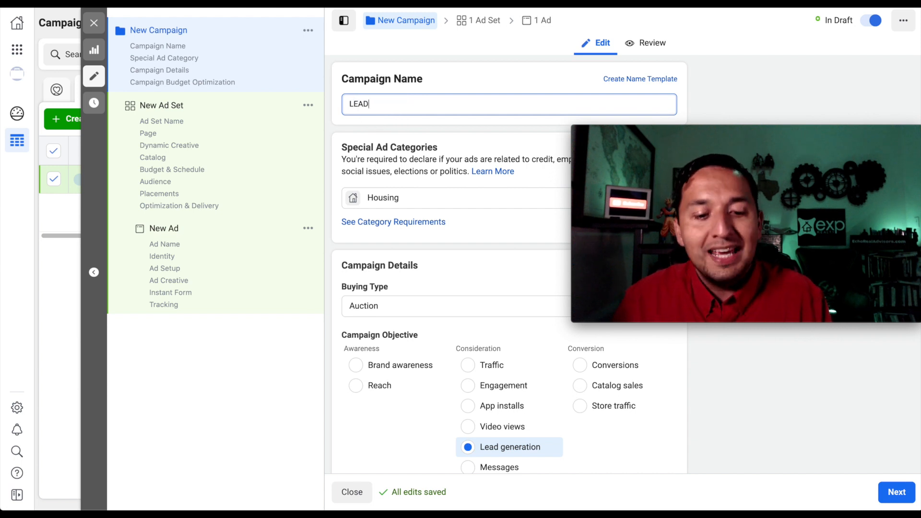
pyautogui.write(' -')
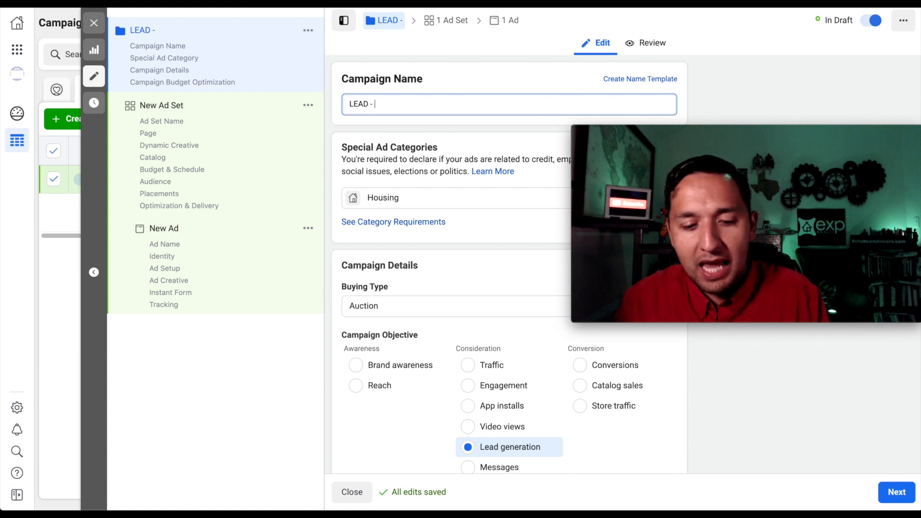
pyautogui.press('BackSpace')
pyautogui.press('BackSpace')
pyautogui.press('BackSpace')
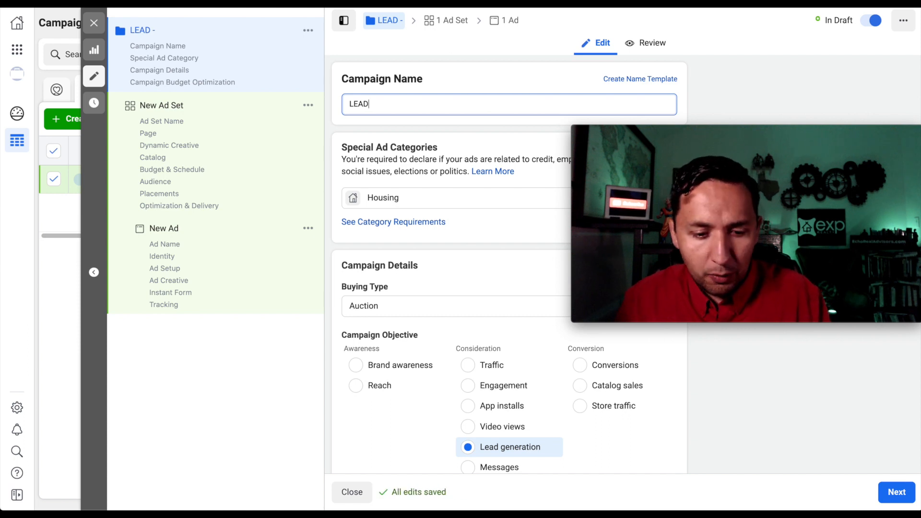
pyautogui.press('BackSpace')
pyautogui.press('BackSpace')
pyautogui.press('BackSpace')
pyautogui.press('BackSpace')
pyautogui.write('Le')
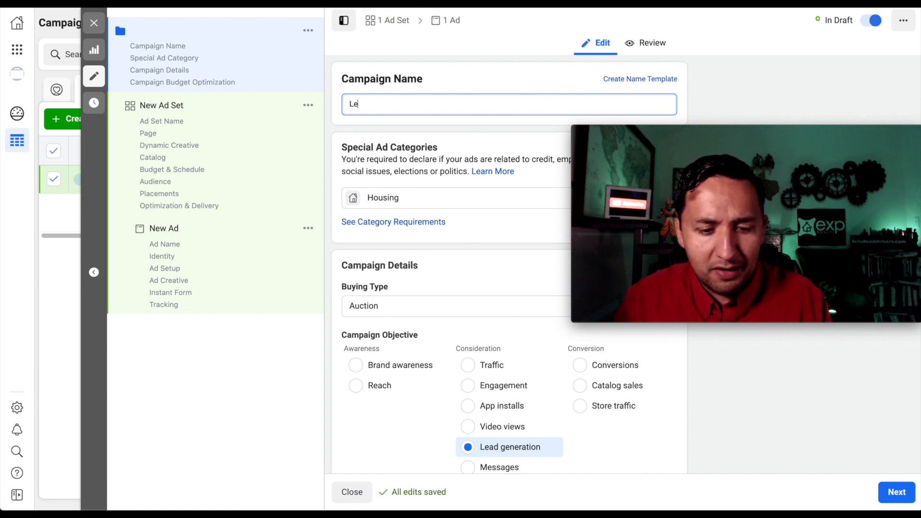
pyautogui.press('BackSpace')
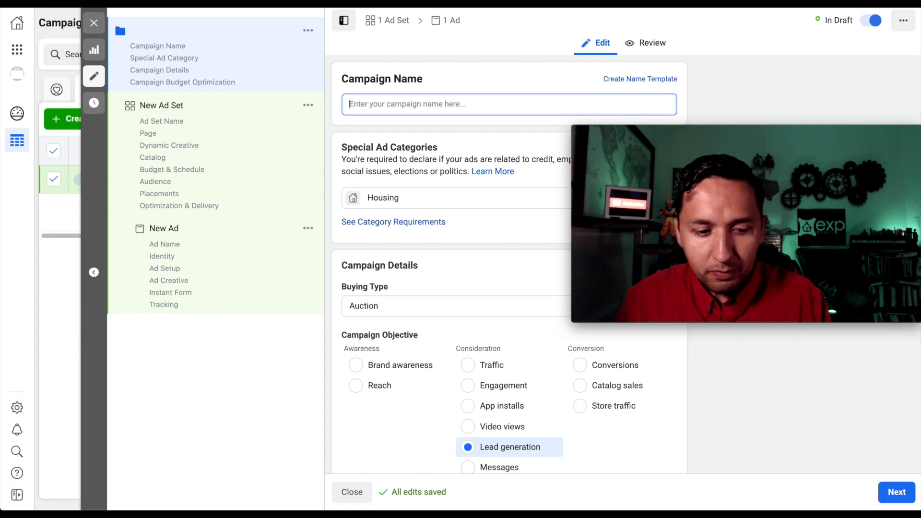
pyautogui.write('New Cmap')
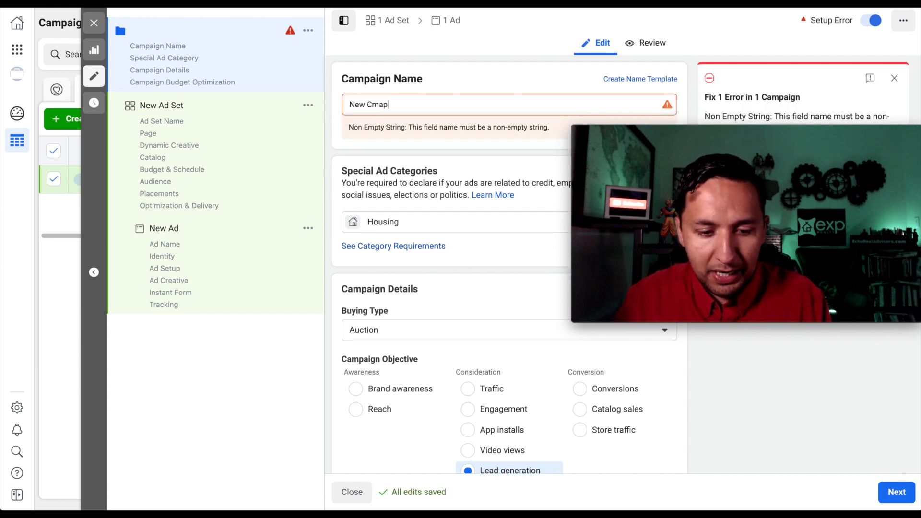
pyautogui.press('BackSpace')
pyautogui.press('BackSpace')
pyautogui.press('BackSpace')
pyautogui.write('ampaign')
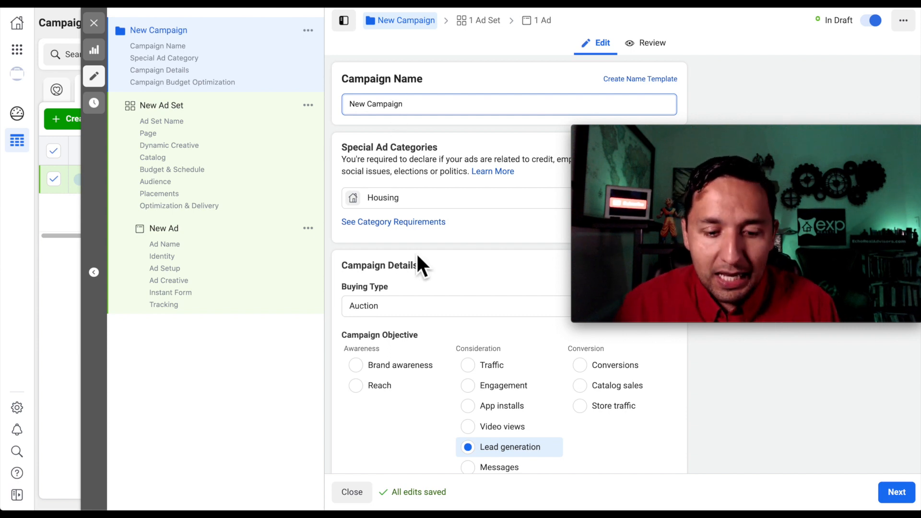
pyautogui.scroll(-2, 416, 252)
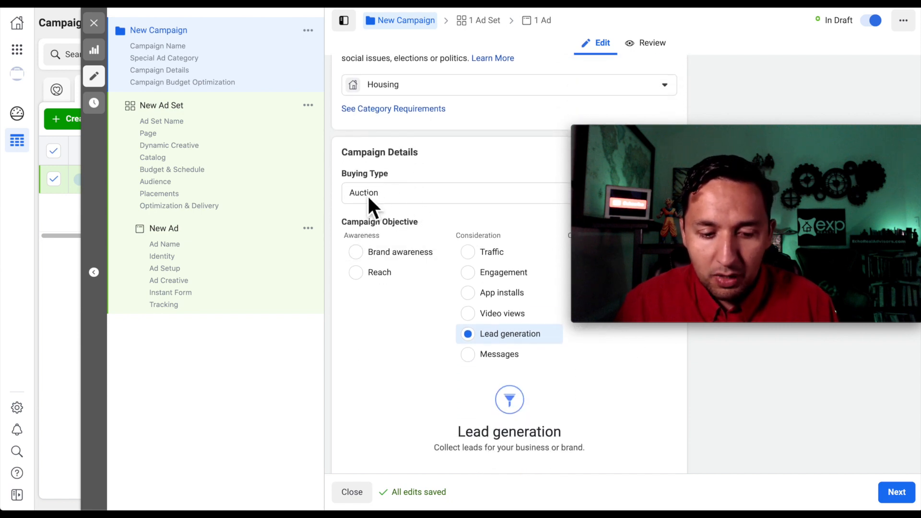
pyautogui.scroll(-3, 421, 239)
pyautogui.scroll(-2, 421, 242)
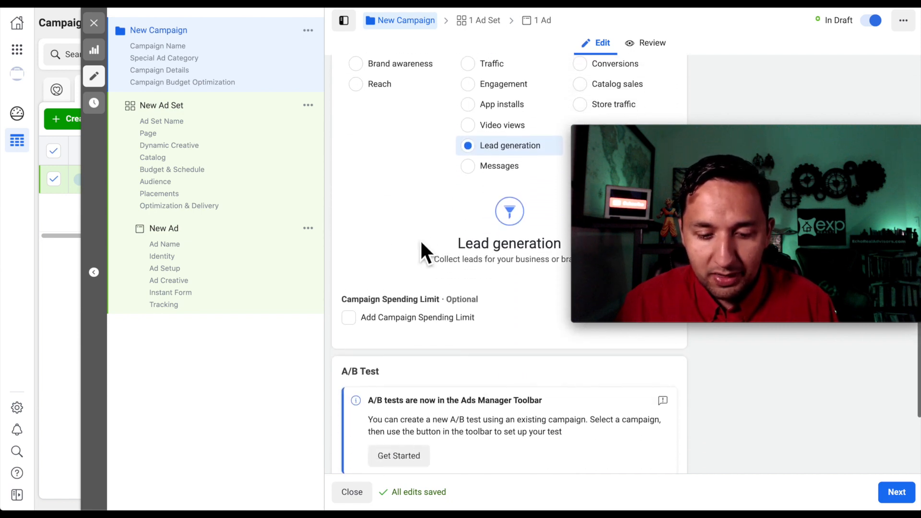
pyautogui.scroll(-2, 444, 200)
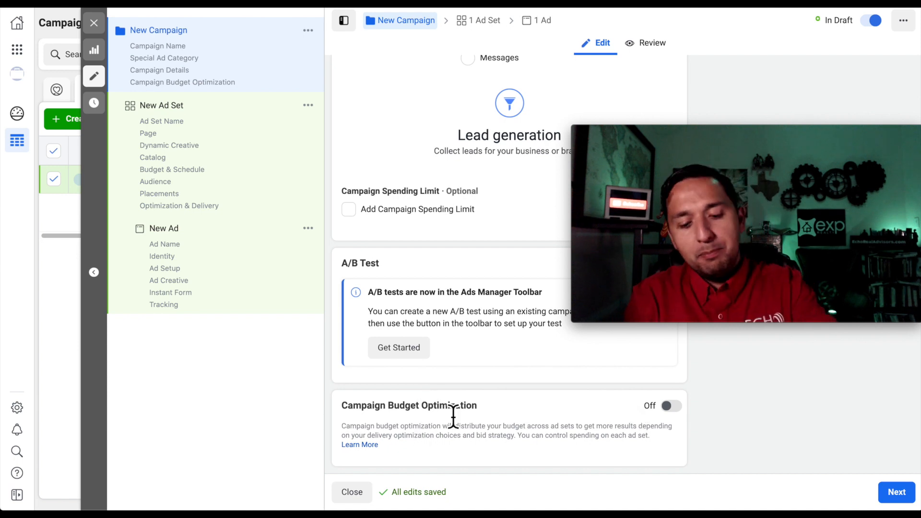
pyautogui.click(672, 407)
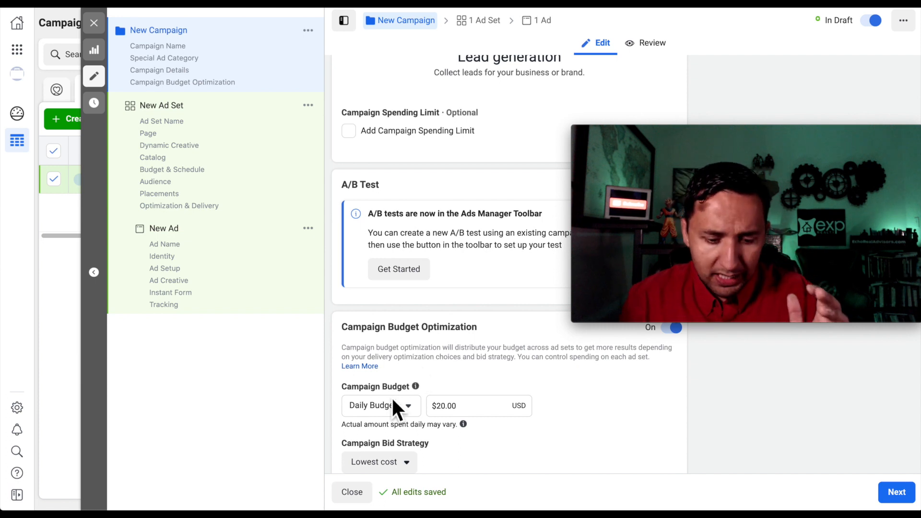
pyautogui.click(384, 407)
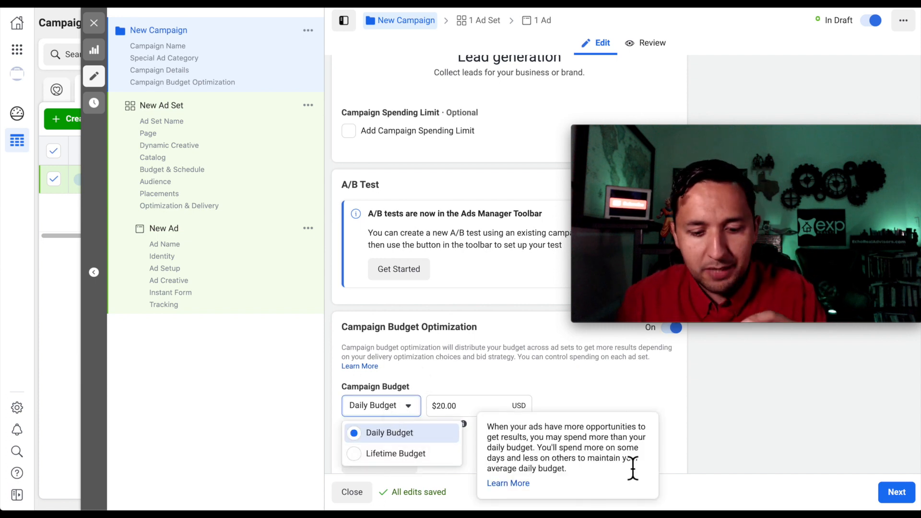
pyautogui.click(589, 384)
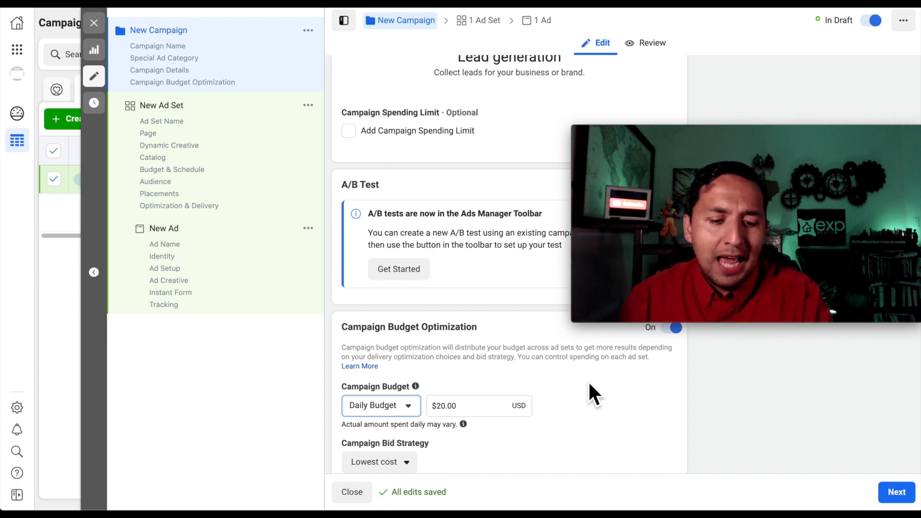
pyautogui.scroll(1, 588, 381)
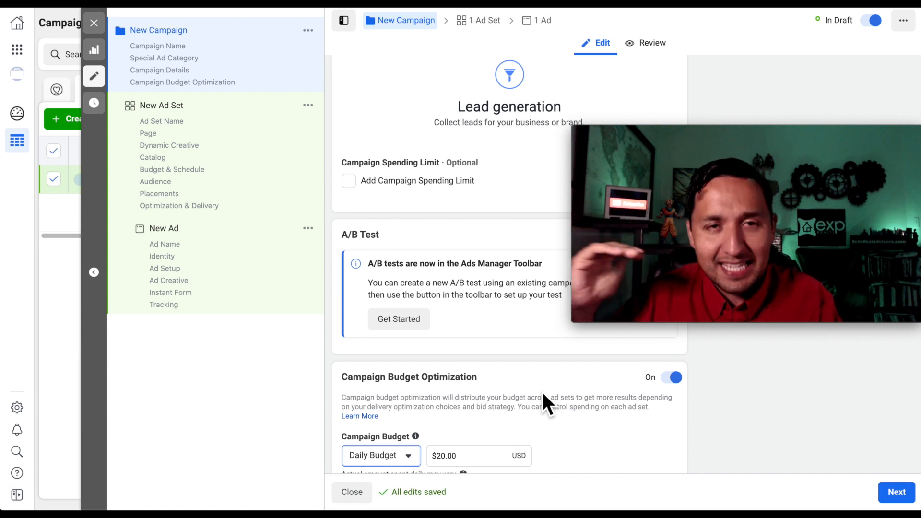
pyautogui.click(671, 378)
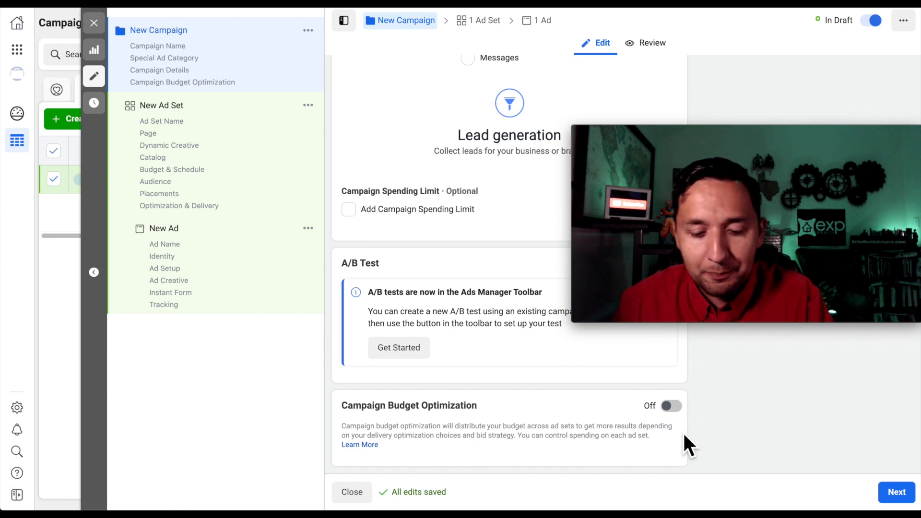
# - Leave the campaign level and proceed to the settings of the new ad set
pyautogui.click(896, 501)
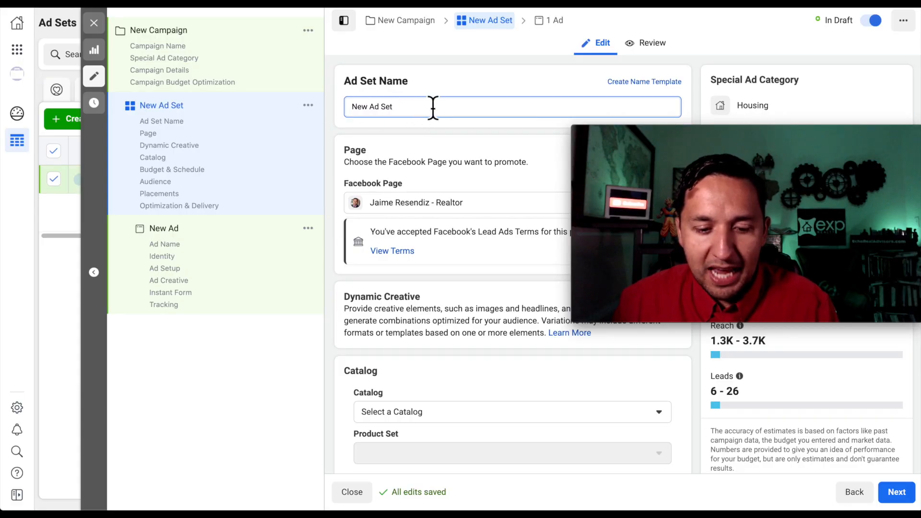
pyautogui.scroll(-1, 398, 146)
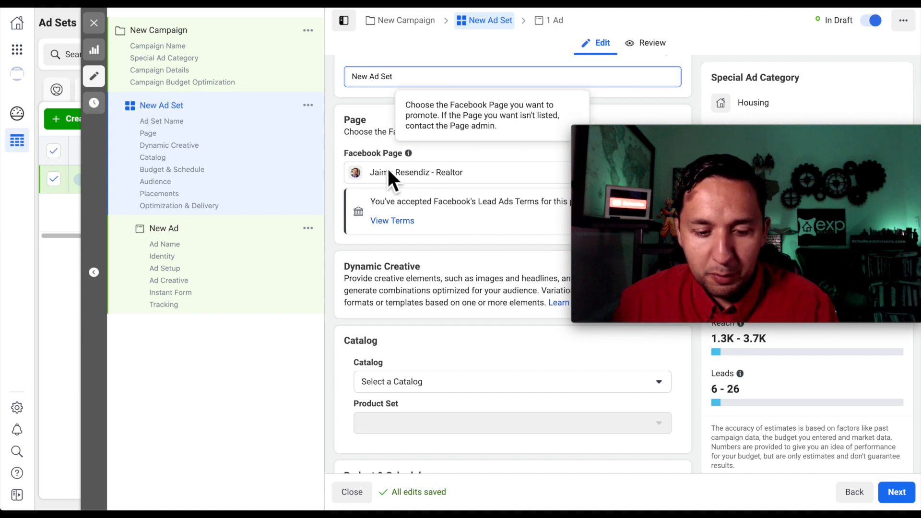
pyautogui.scroll(-4, 387, 180)
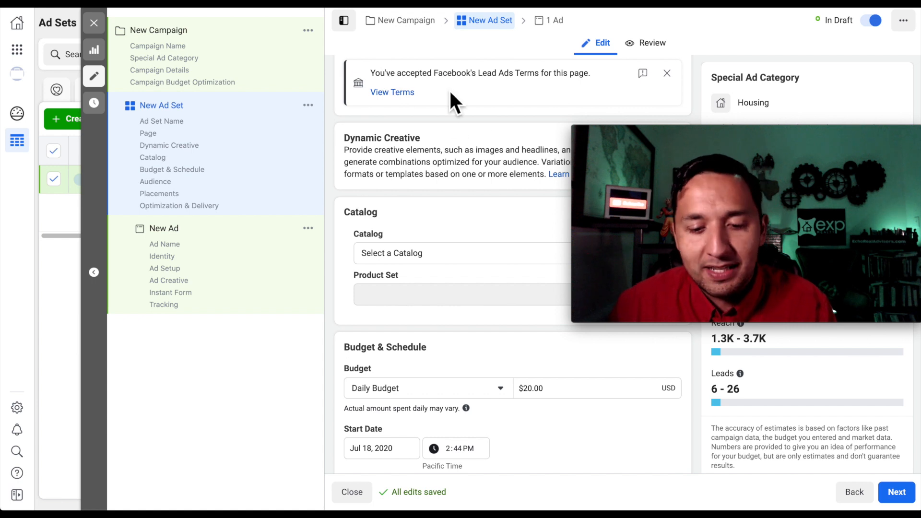
# - Read the Lead Ads terms accepted for the selected Facebook Page, and return to the ad set settings
pyautogui.click(394, 93)
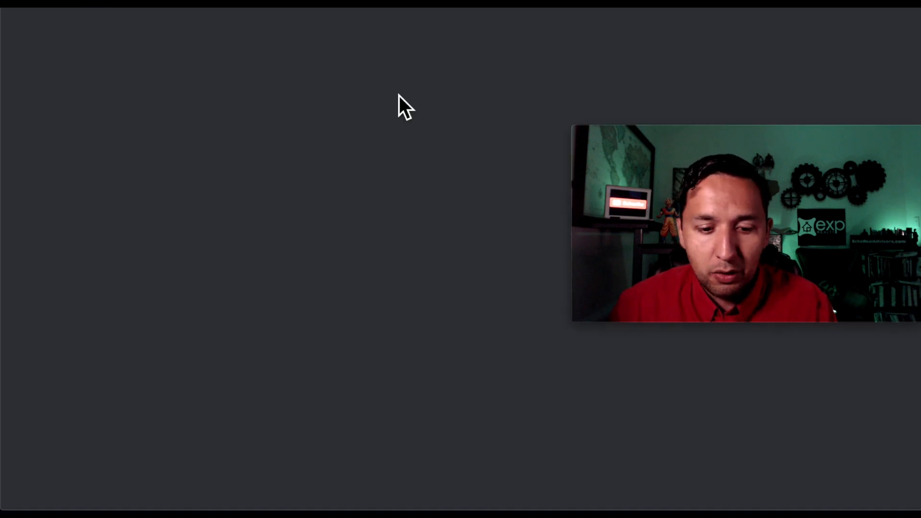
pyautogui.scroll(-2, 389, 306)
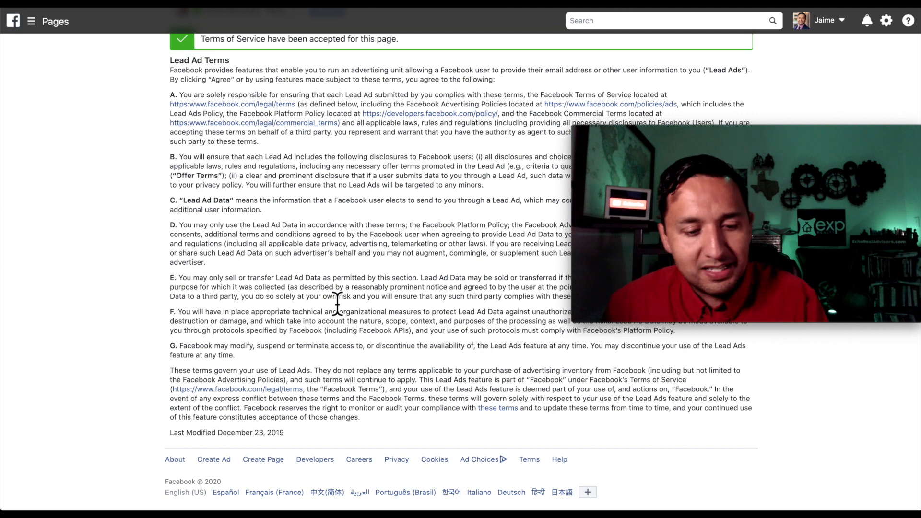
pyautogui.press('super+w')
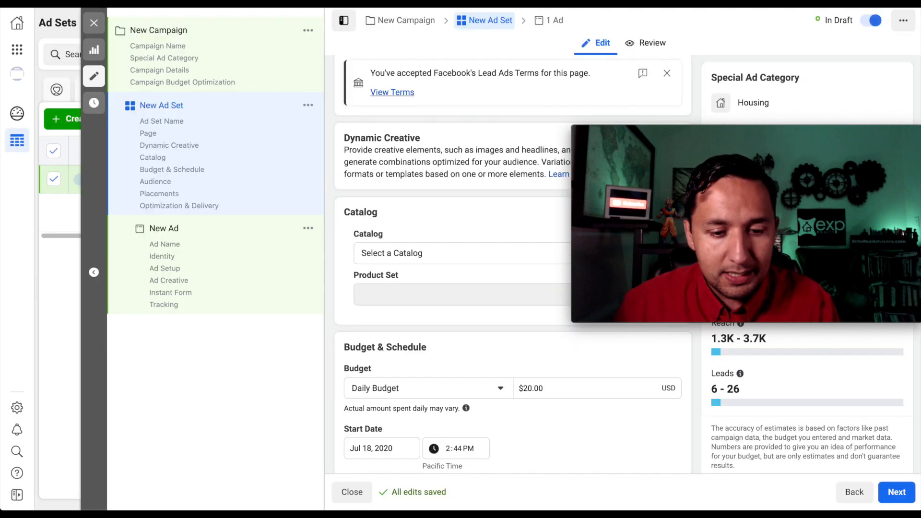
pyautogui.scroll(1, 448, 115)
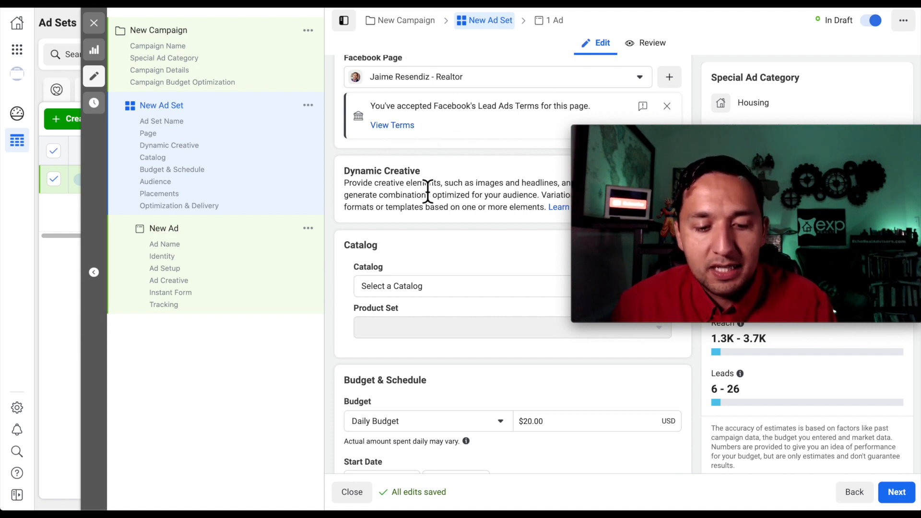
pyautogui.scroll(-2, 427, 187)
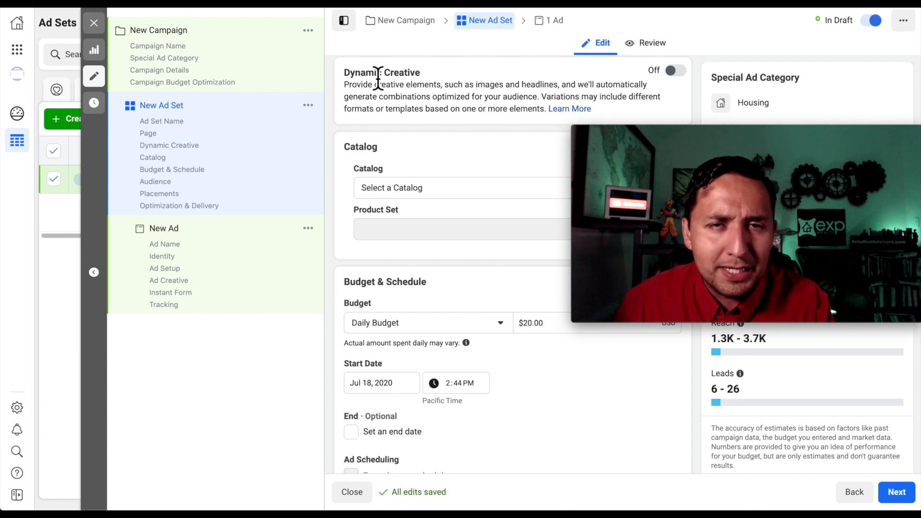
pyautogui.rightClick(390, 142)
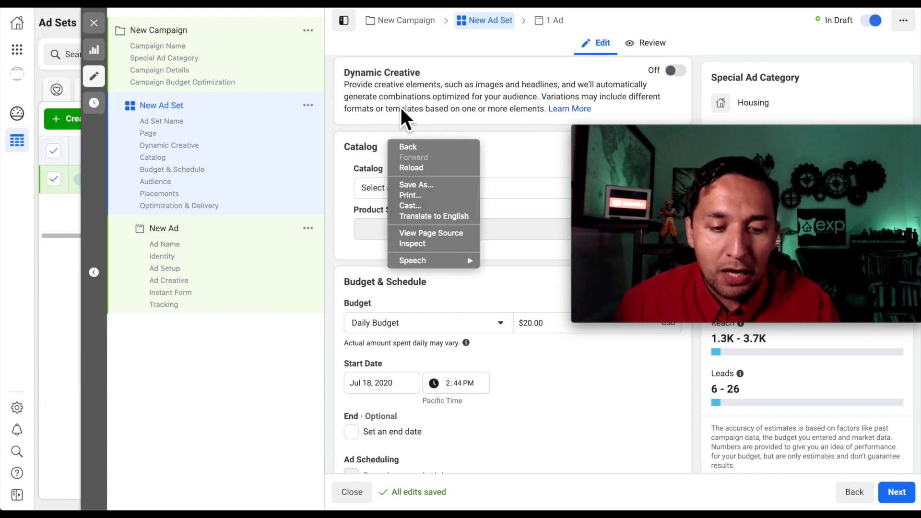
# - Review the ad set's Dynamic Creative, catalog, budget, schedule and ad scheduling settings down to the audience section
pyautogui.click(419, 109)
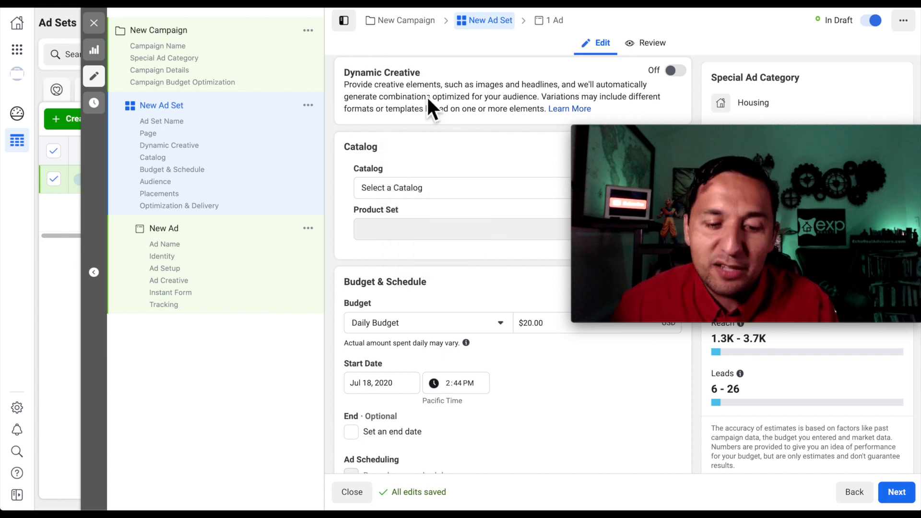
pyautogui.scroll(-2, 436, 109)
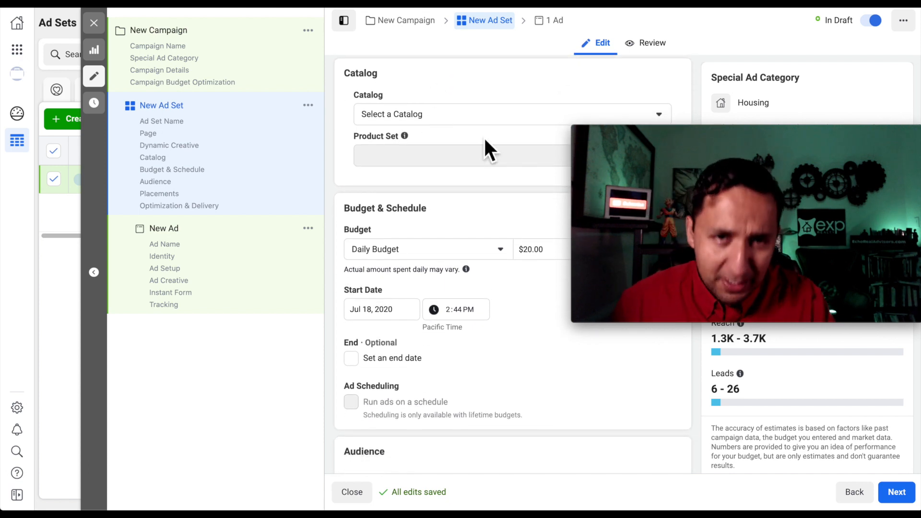
pyautogui.scroll(-1, 484, 140)
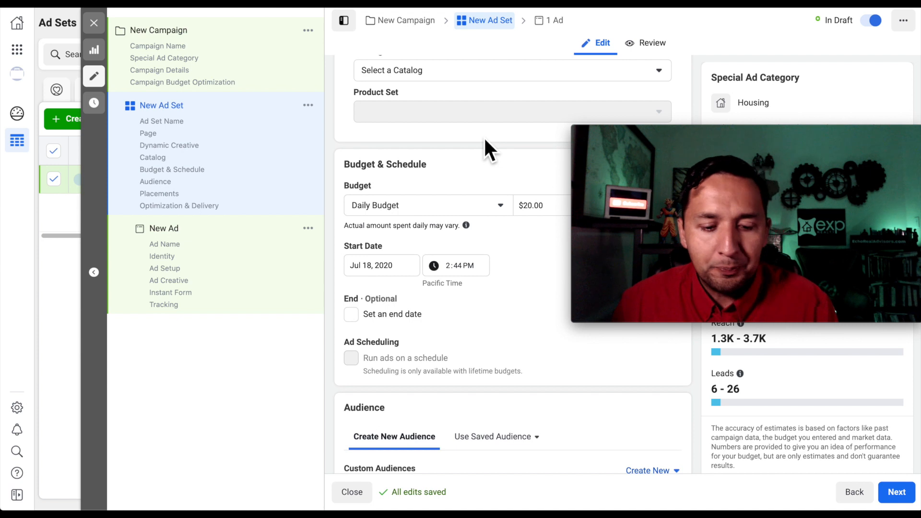
pyautogui.scroll(-1, 485, 140)
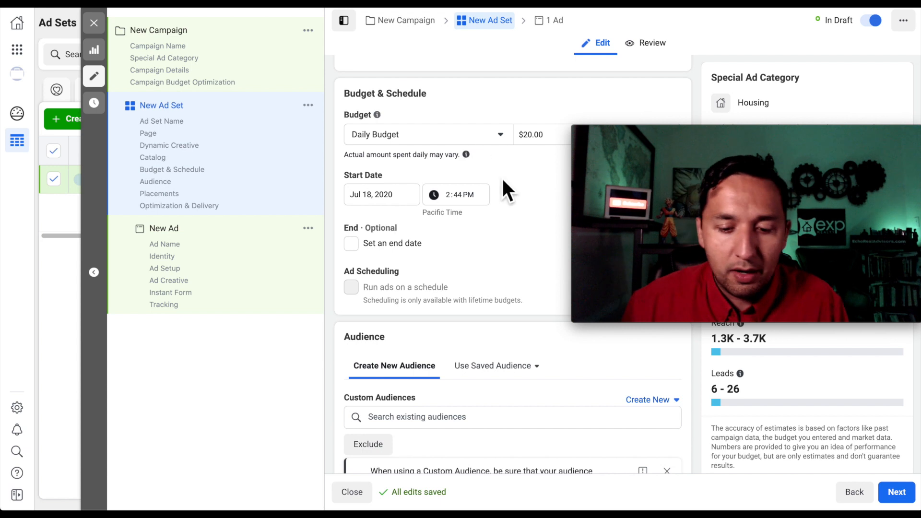
pyautogui.scroll(-1, 503, 180)
pyautogui.scroll(-1, 504, 187)
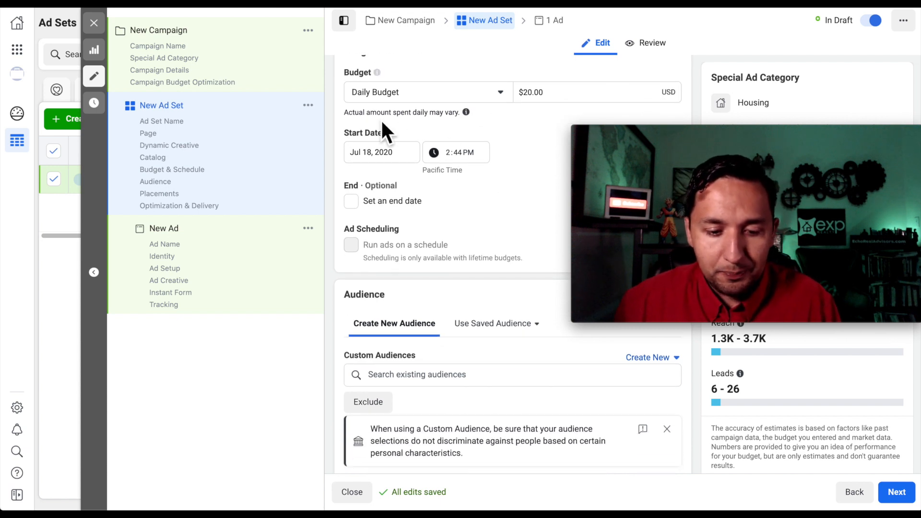
pyautogui.scroll(-3, 432, 199)
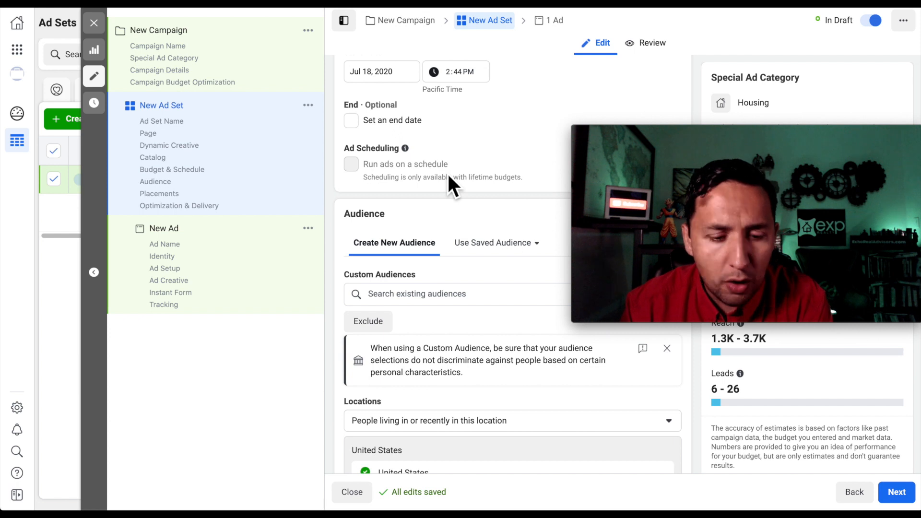
pyautogui.scroll(-3, 447, 172)
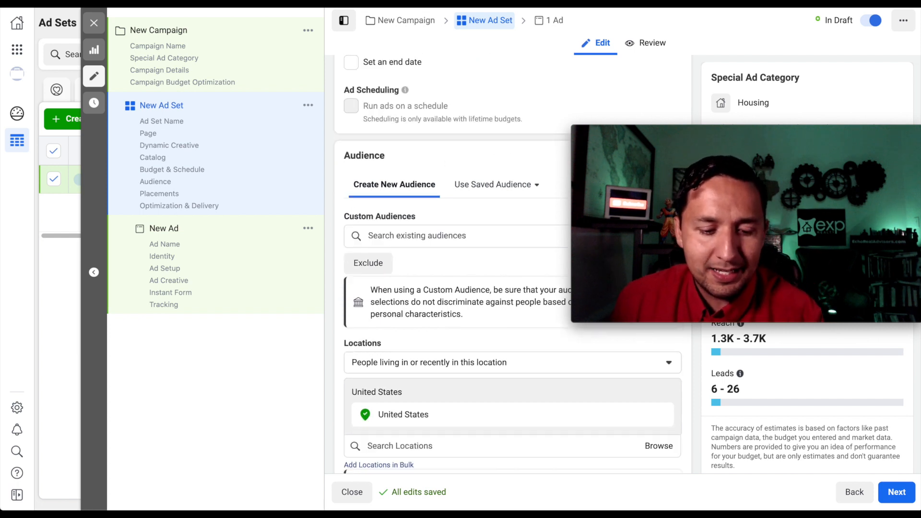
pyautogui.scroll(-1, 449, 177)
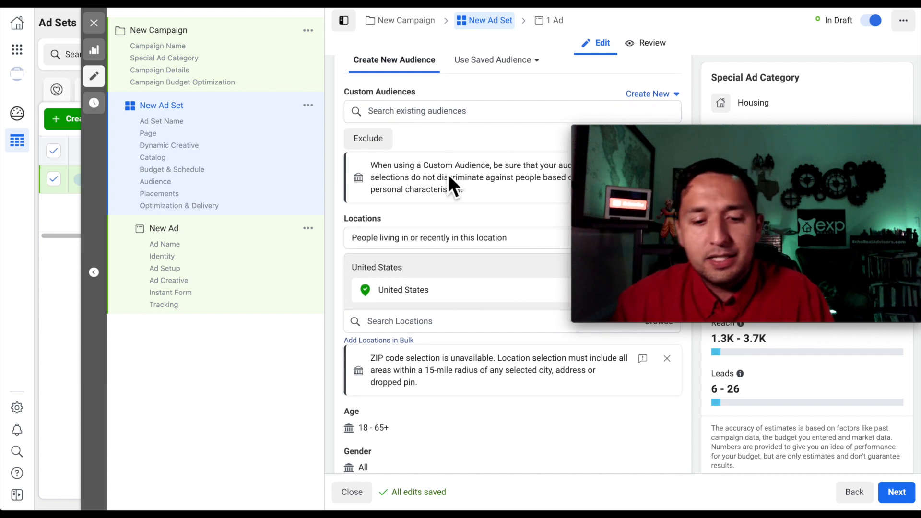
# - Look through the existing Special Ad Audiences and Custom Audiences available for the ad set without choosing one
pyautogui.click(402, 119)
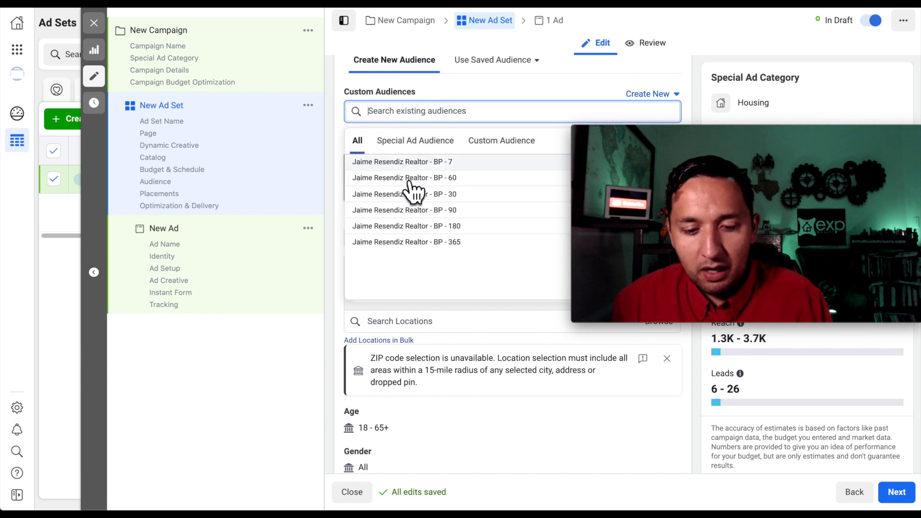
pyautogui.click(412, 144)
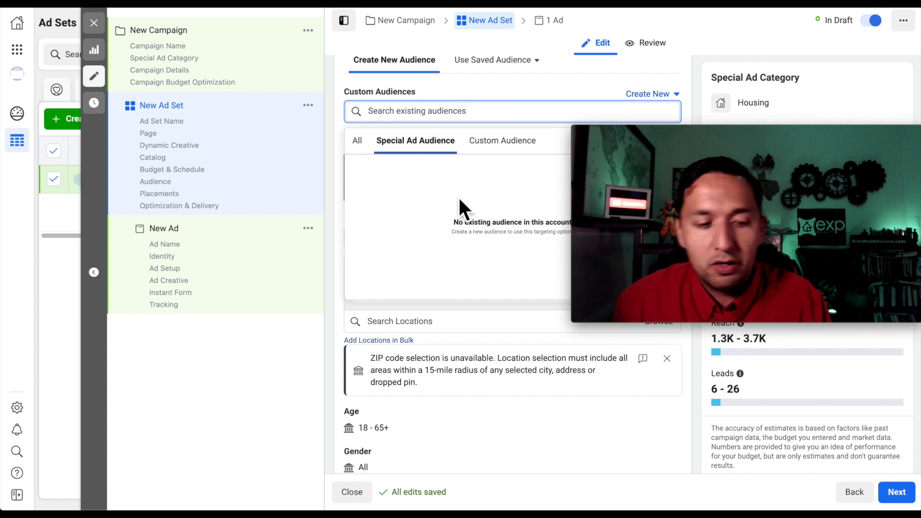
pyautogui.tripleClick(396, 142)
pyautogui.scroll(-1, 408, 149)
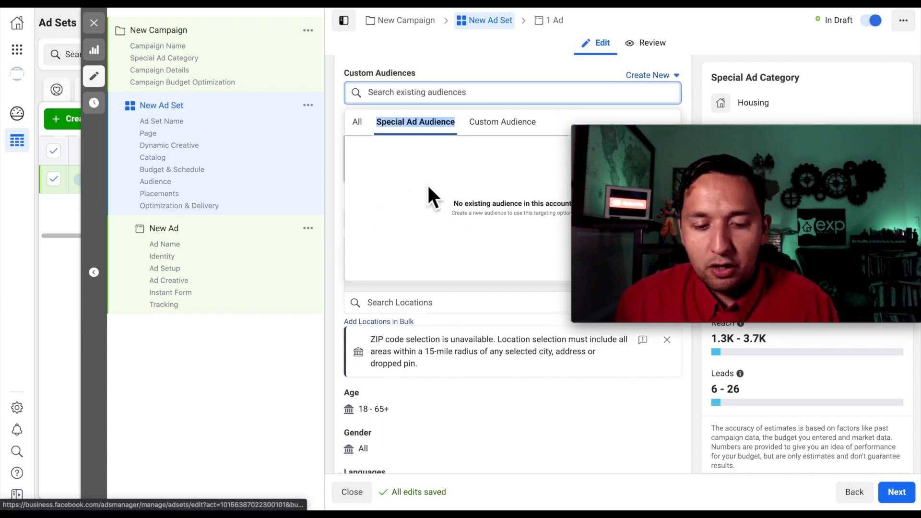
pyautogui.click(487, 123)
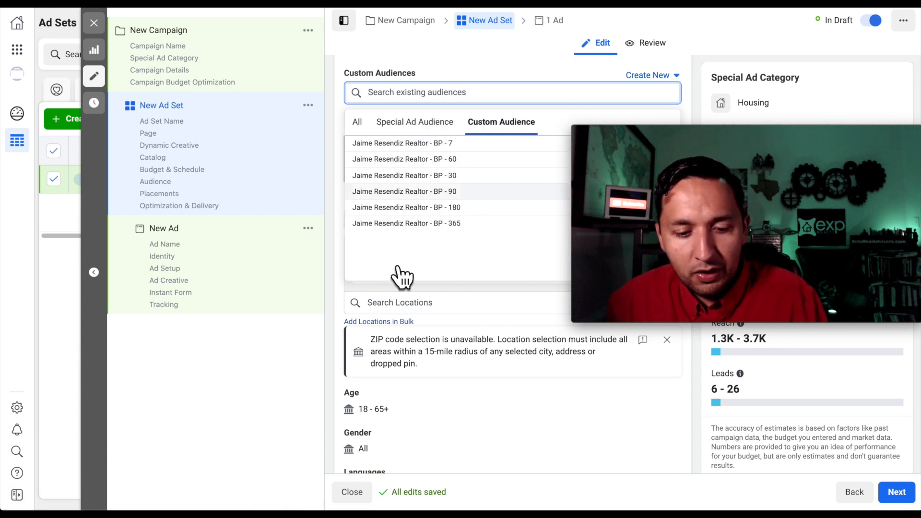
pyautogui.click(415, 126)
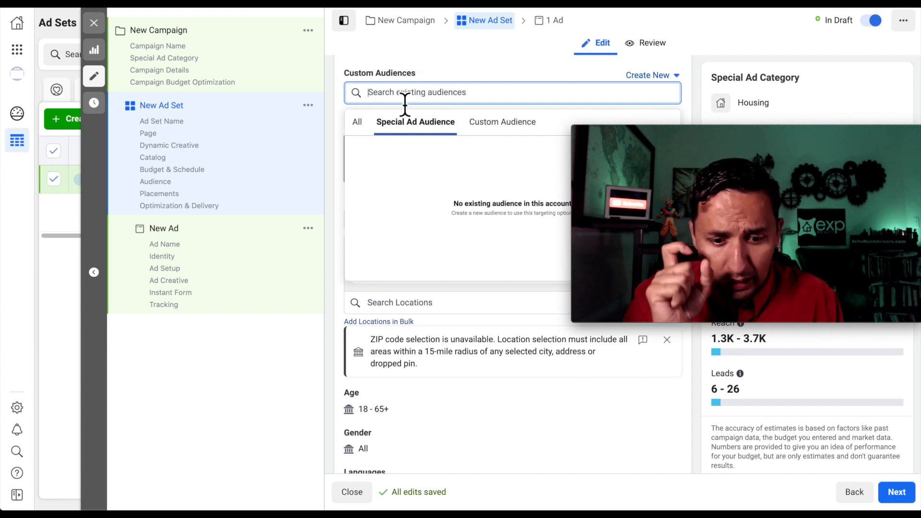
pyautogui.click(355, 127)
pyautogui.click(356, 65)
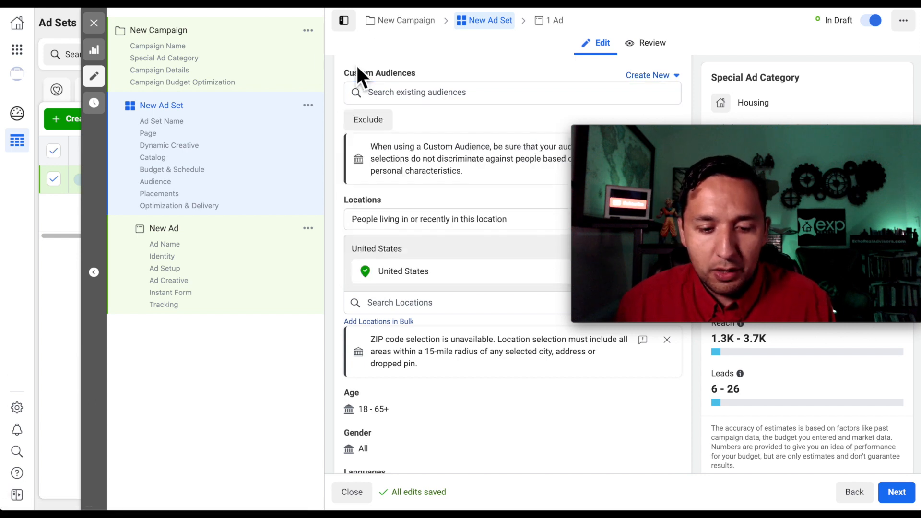
# - Set the audience's location targeting to People living in this location and check the alternative location options
pyautogui.scroll(-2, 427, 212)
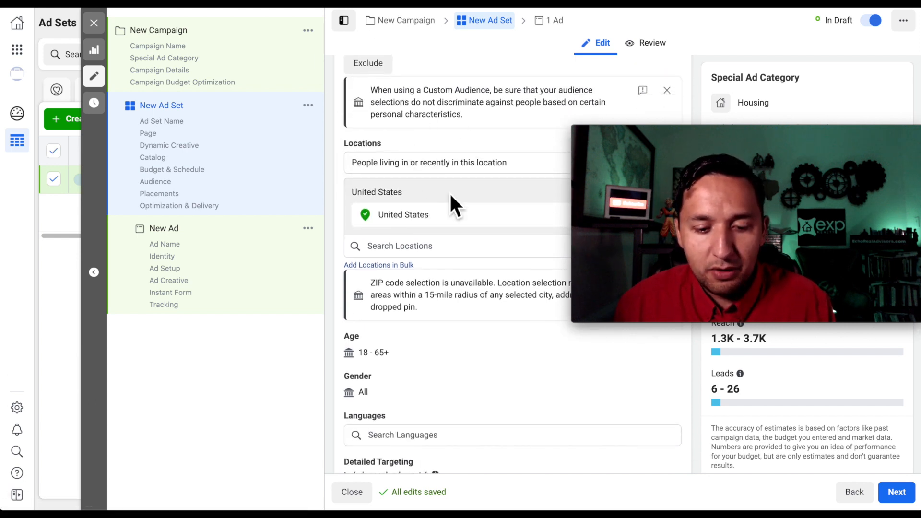
pyautogui.scroll(-1, 451, 197)
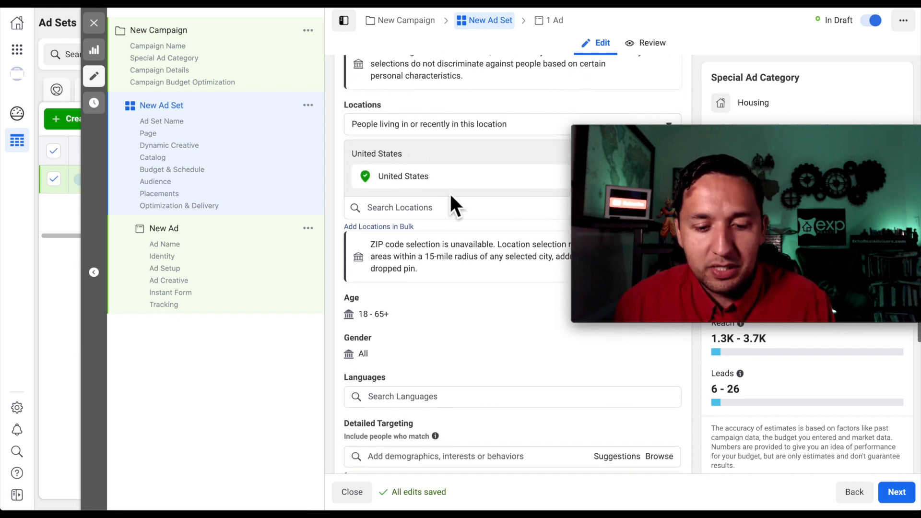
pyautogui.click(421, 126)
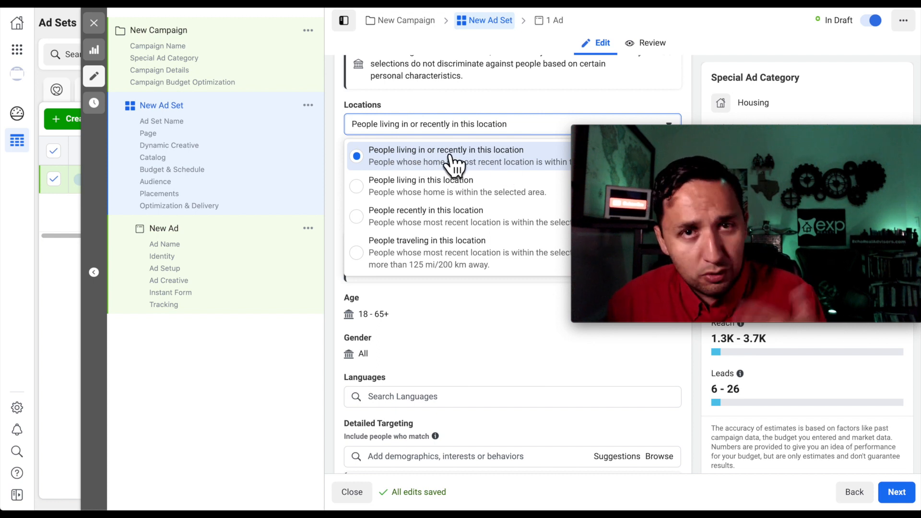
pyautogui.click(402, 190)
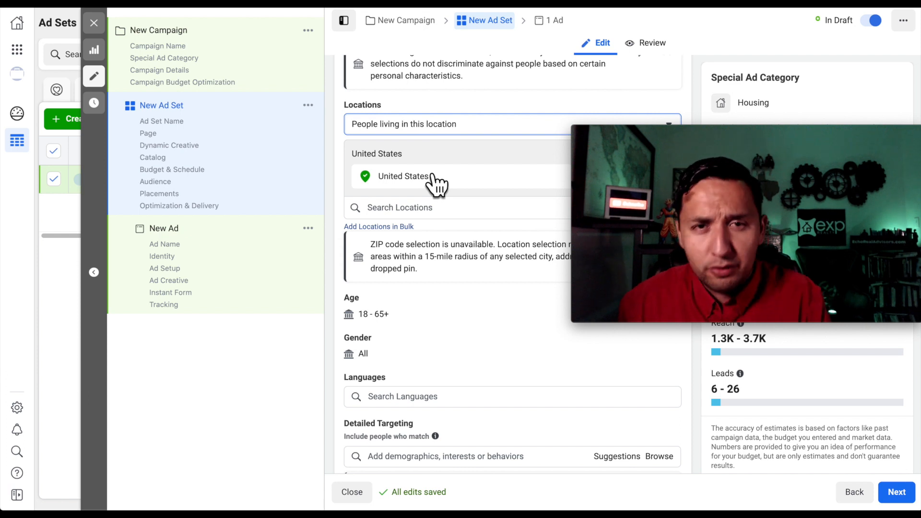
pyautogui.click(422, 123)
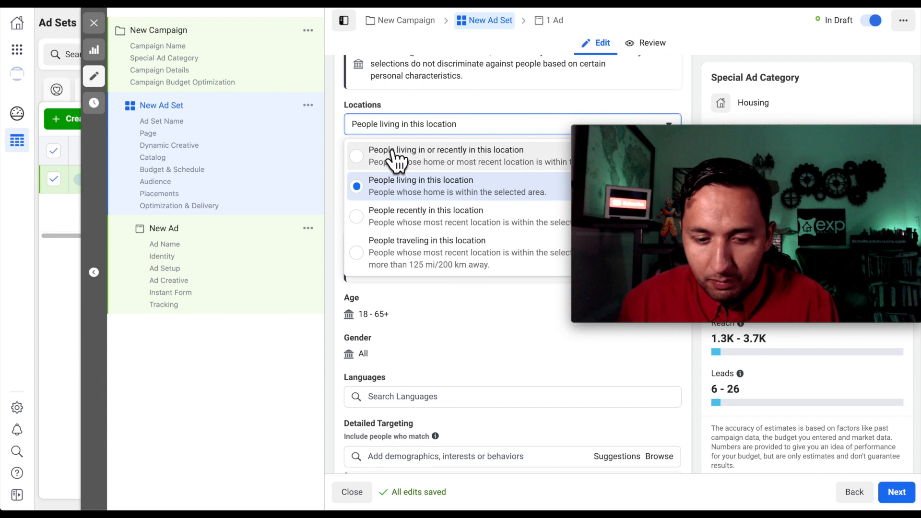
pyautogui.click(484, 319)
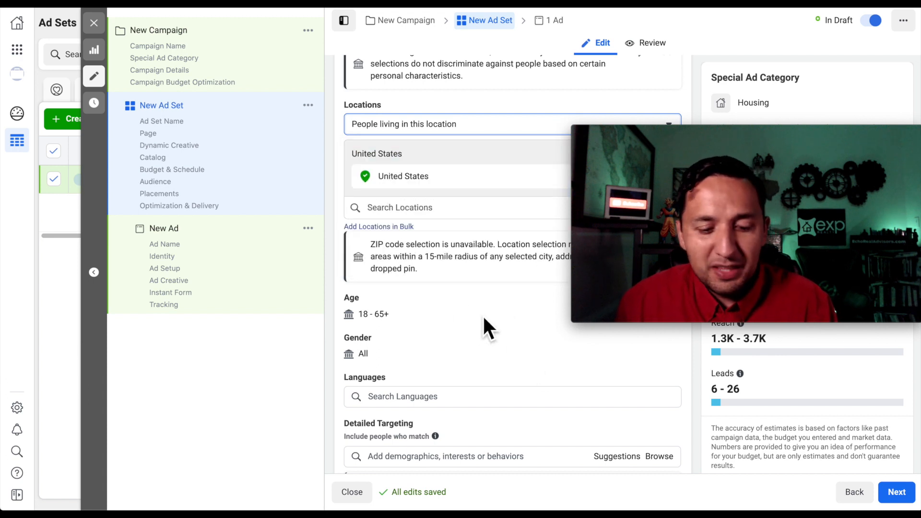
# - Examine the audience's age, gender, language, detailed targeting and connection options, the placements, and the potential reach
pyautogui.scroll(-3, 484, 319)
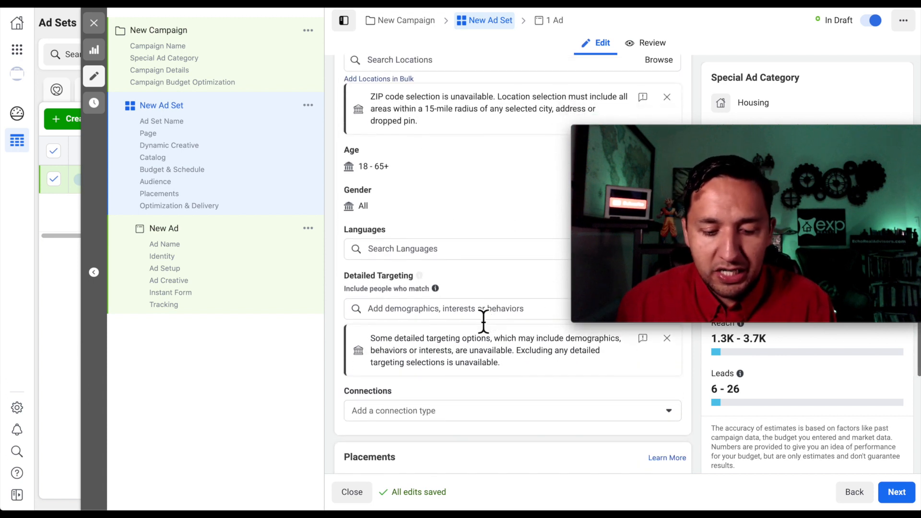
pyautogui.scroll(1, 484, 319)
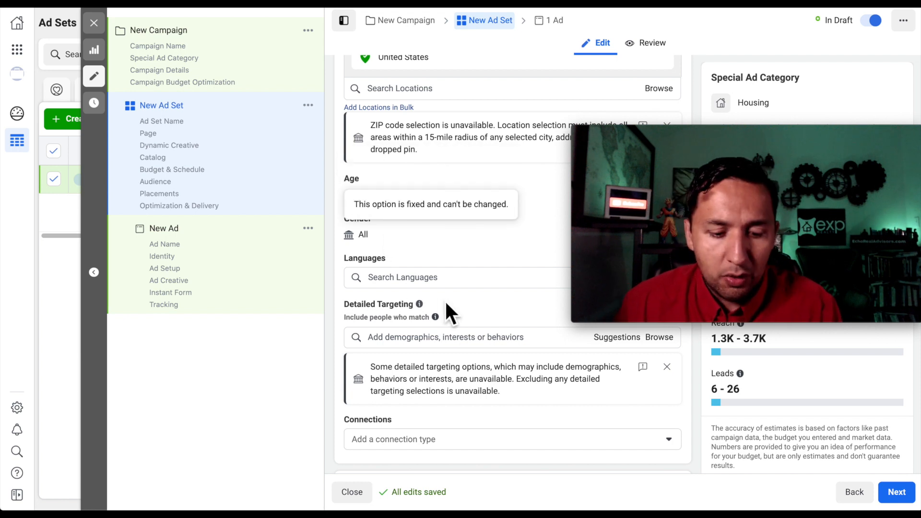
pyautogui.scroll(-3, 445, 300)
pyautogui.scroll(-1, 419, 185)
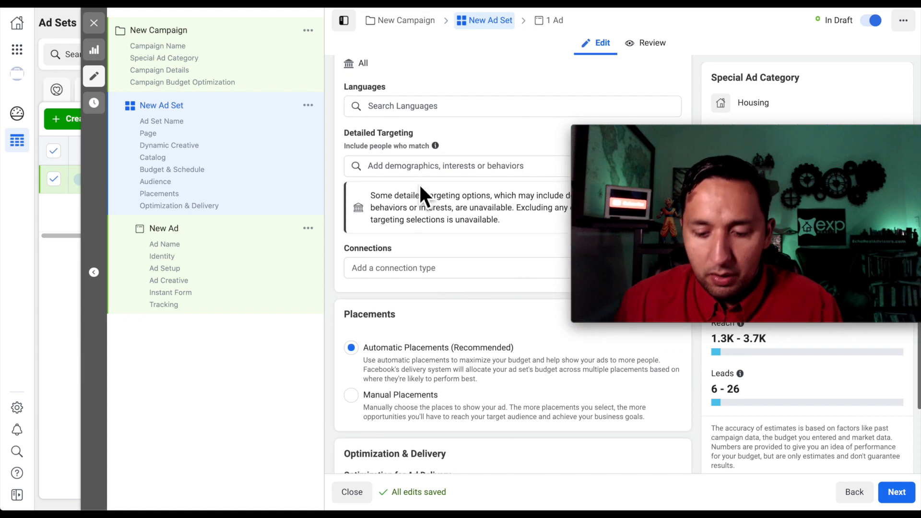
pyautogui.moveTo(799, 120); pyautogui.dragTo(229, 319)
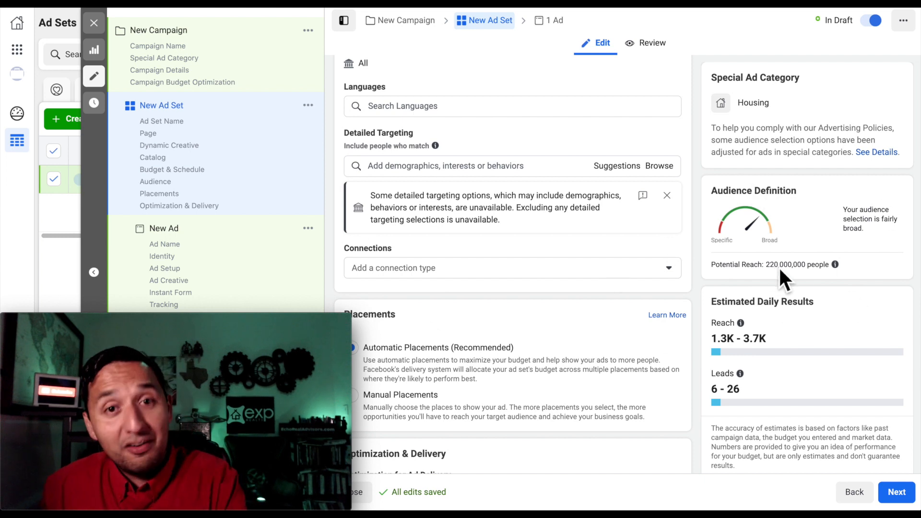
pyautogui.scroll(2, 612, 210)
pyautogui.scroll(-3, 612, 210)
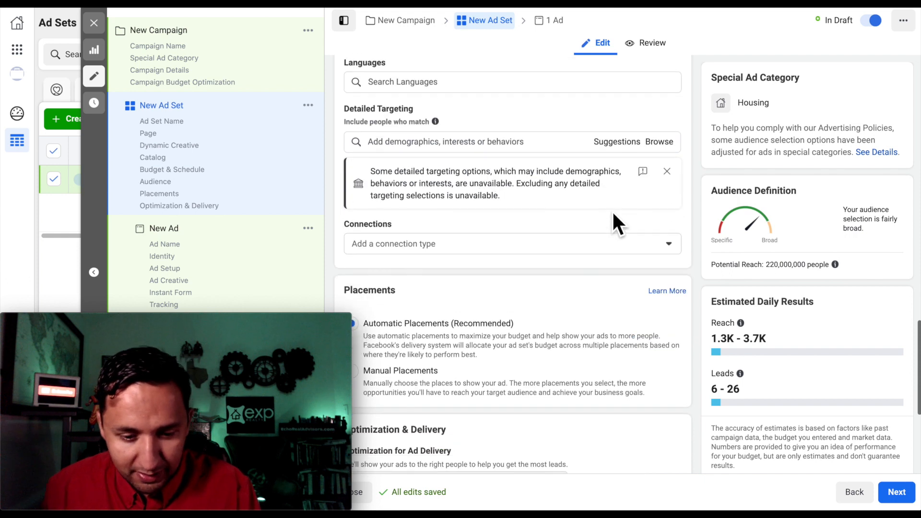
# - Replace the United States as target location with the city of Atlanta, Georgia, and inspect the covered area on the map
pyautogui.scroll(5, 424, 150)
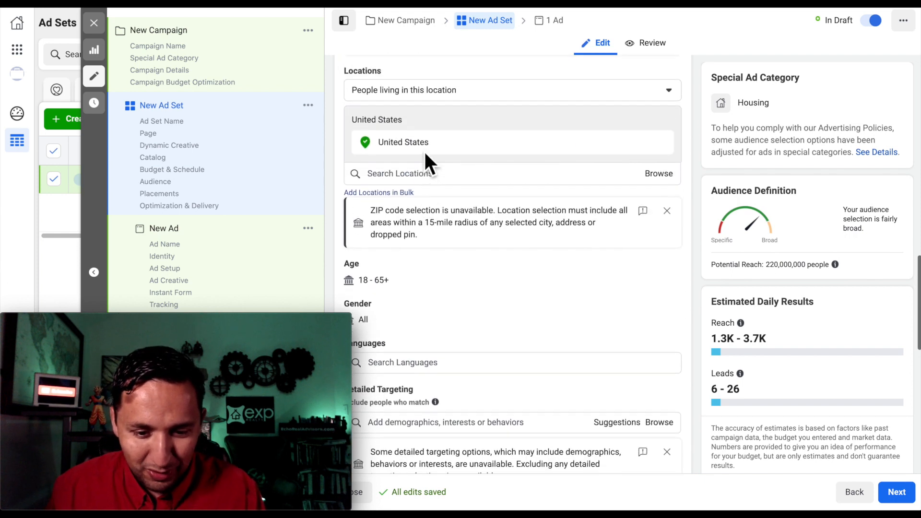
pyautogui.click(450, 174)
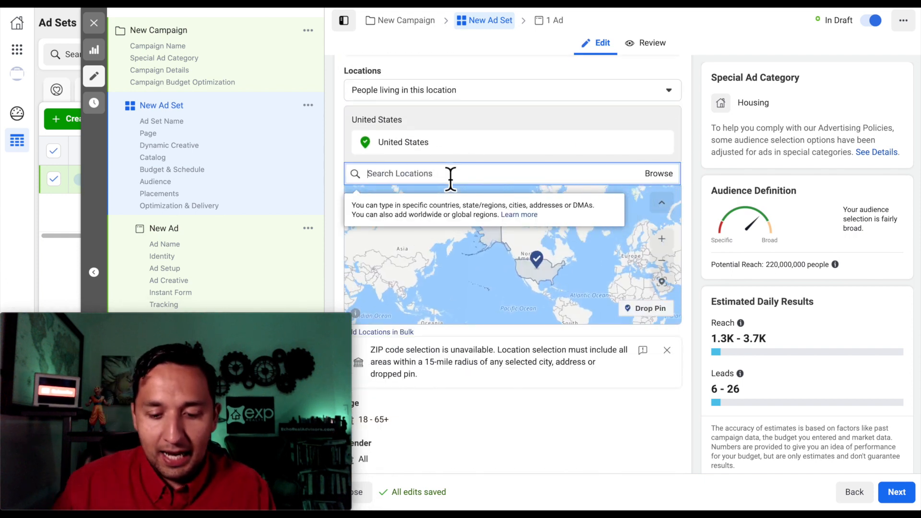
pyautogui.write('atl')
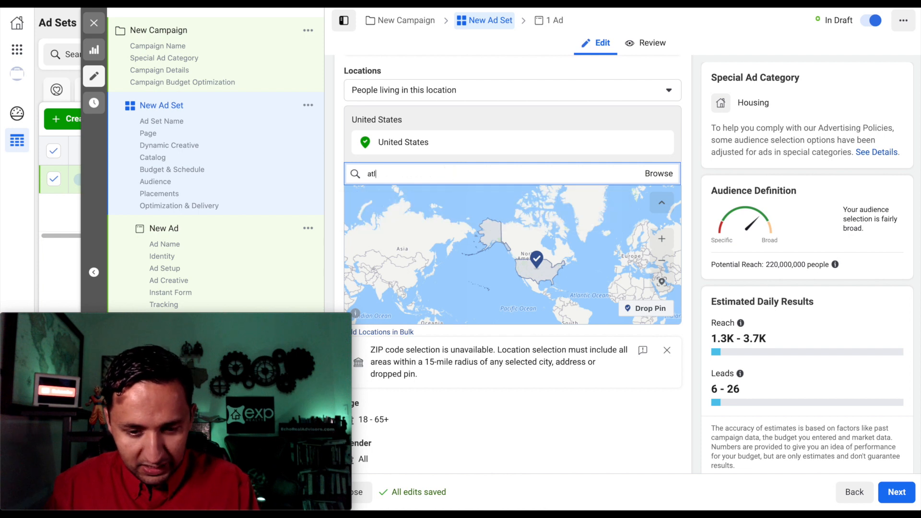
pyautogui.write('anta')
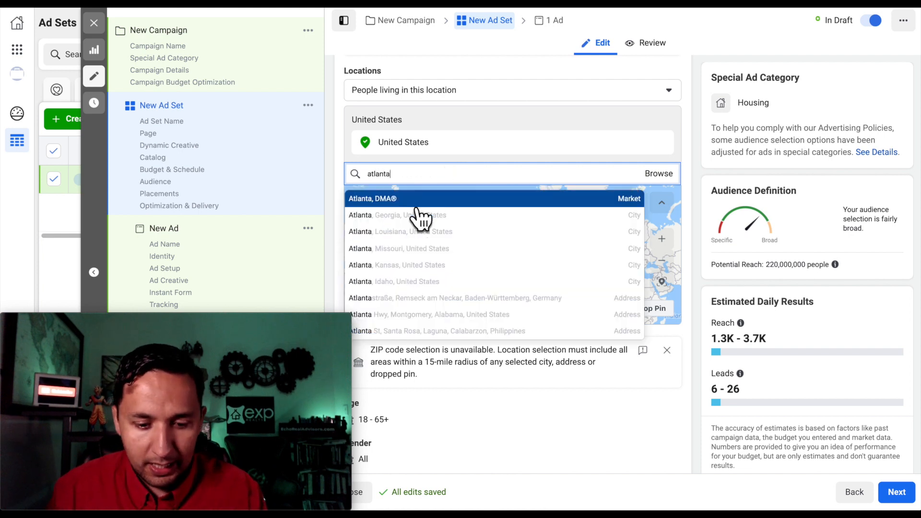
pyautogui.click(422, 219)
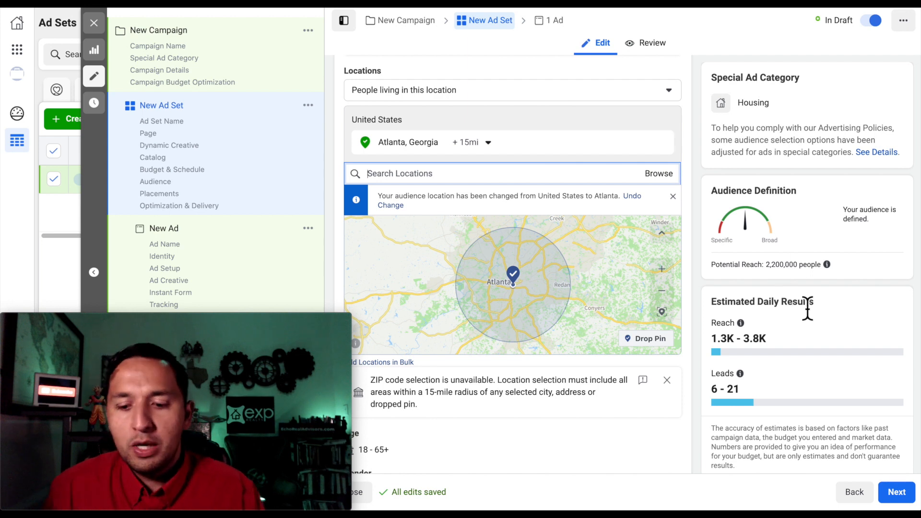
pyautogui.scroll(-2, 580, 322)
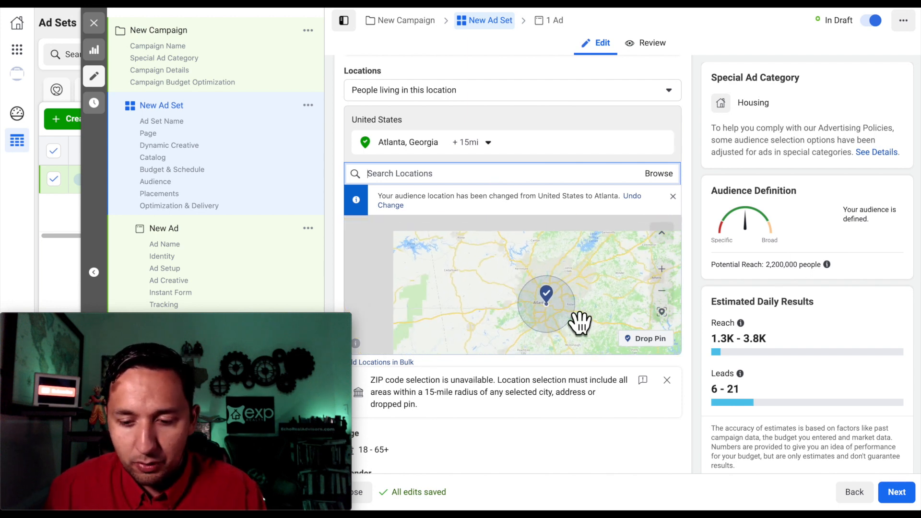
pyautogui.scroll(2, 580, 322)
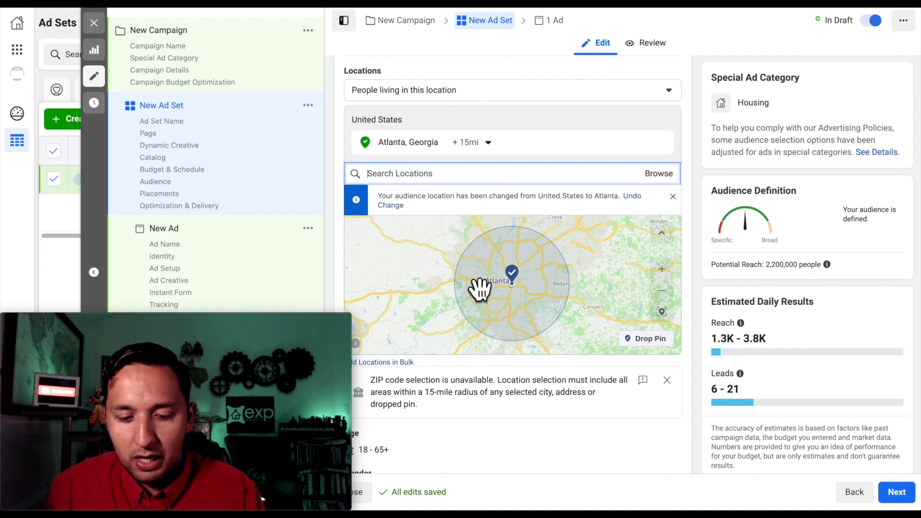
# - Add the interest Luxury real estate to the ad set's detailed targeting
pyautogui.scroll(-3, 590, 451)
pyautogui.scroll(-3, 590, 453)
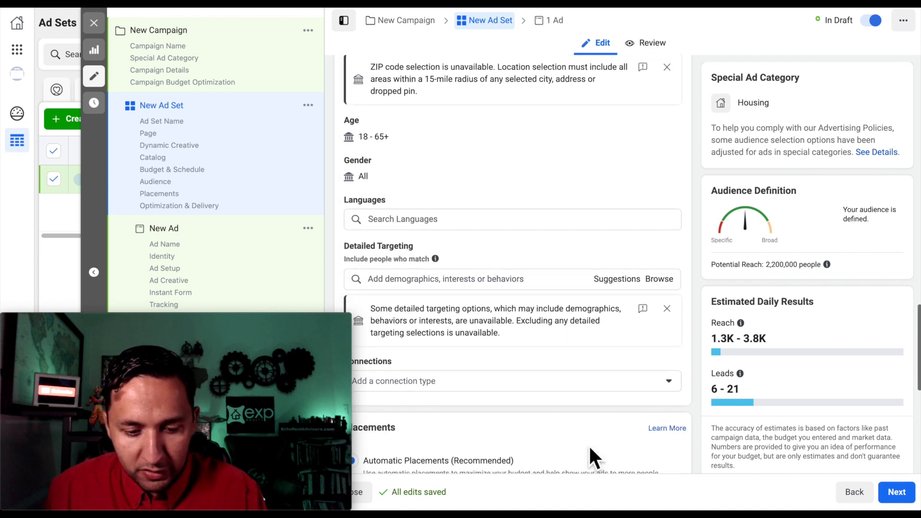
pyautogui.click(435, 282)
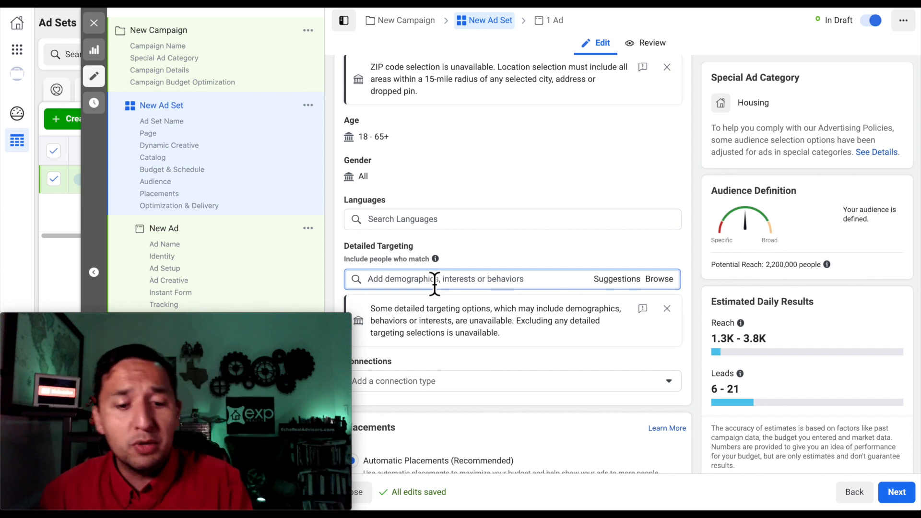
pyautogui.write('lux')
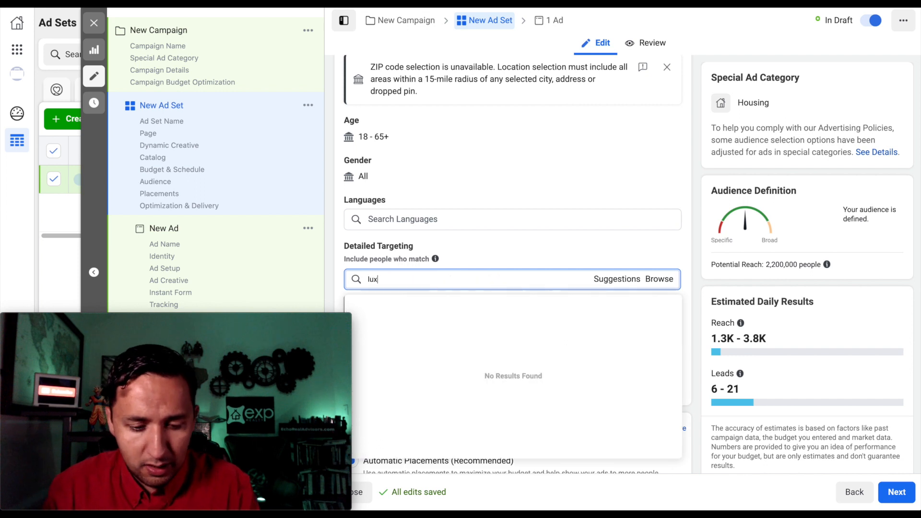
pyautogui.write('ury')
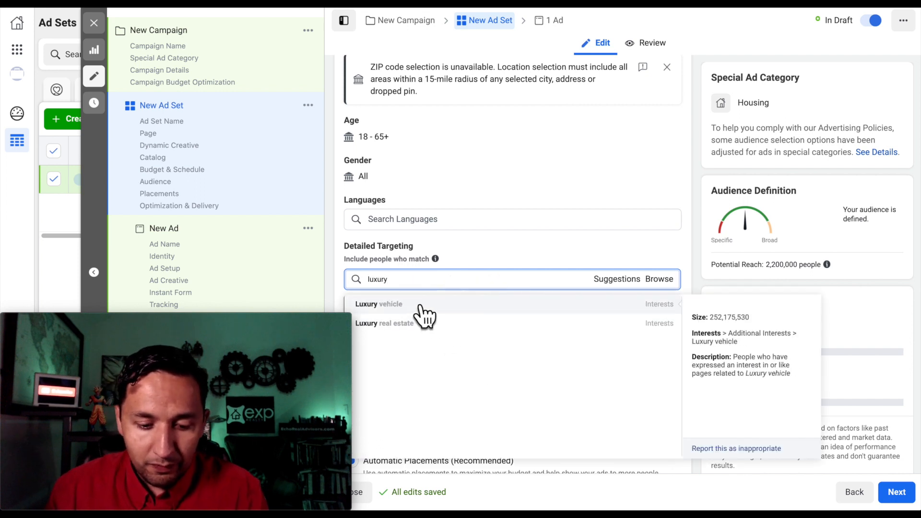
pyautogui.click(427, 323)
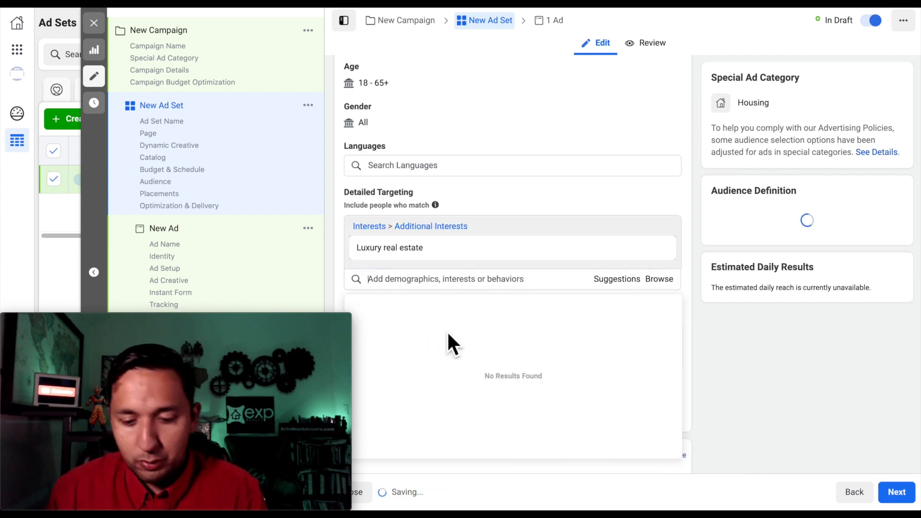
pyautogui.click(658, 199)
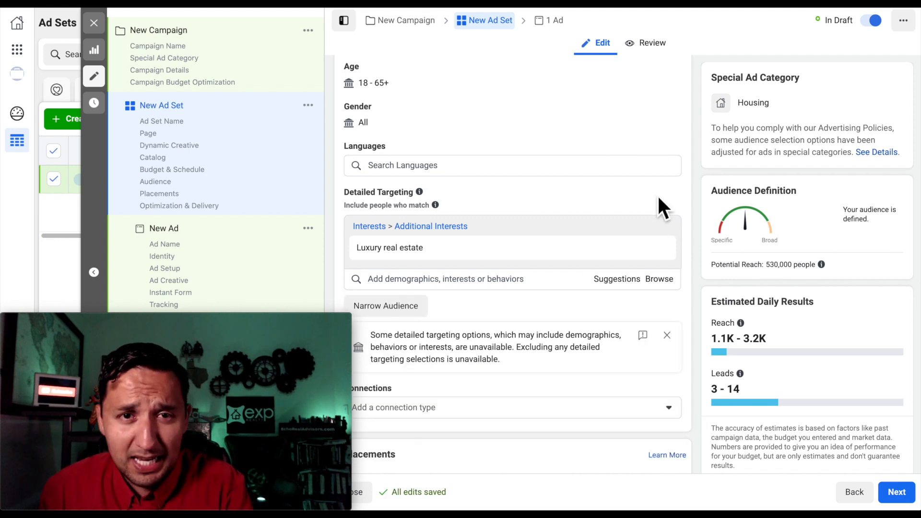
# - Check the suggested interests for the detailed targeting without adding any of them
pyautogui.moveTo(450, 263)
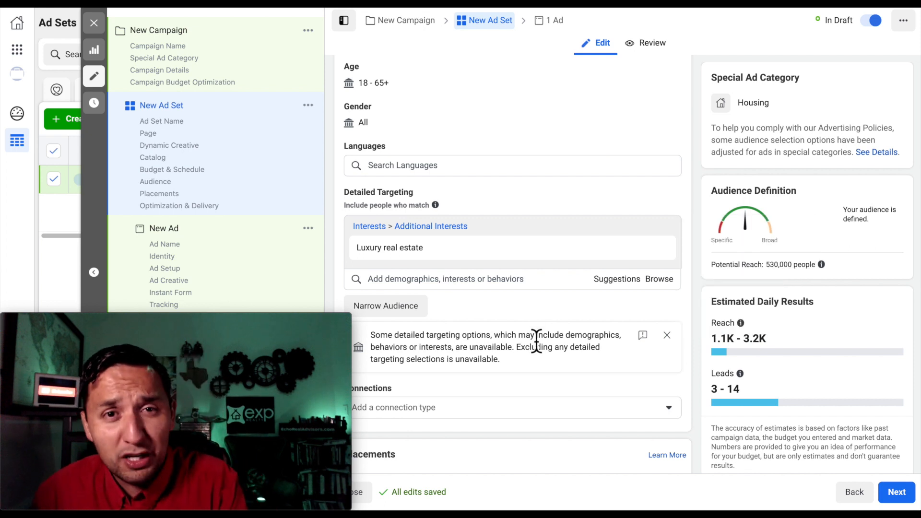
pyautogui.click(599, 282)
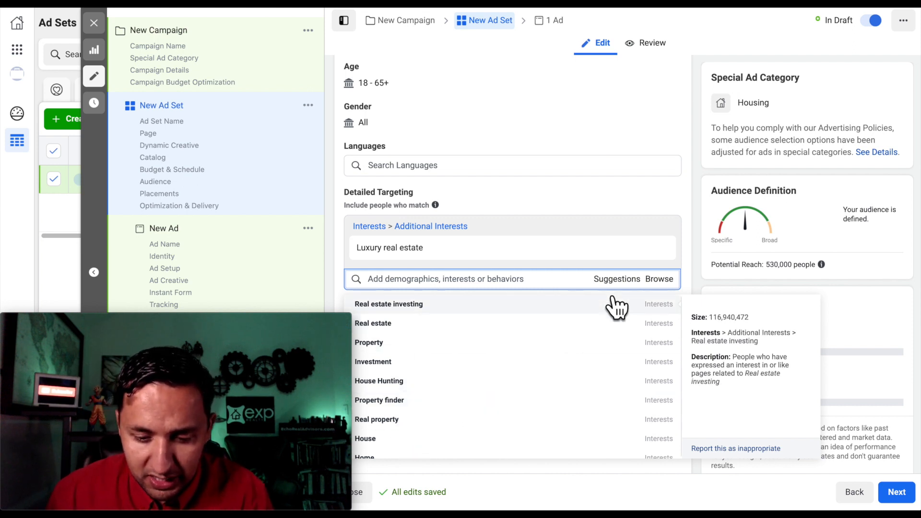
pyautogui.click(557, 199)
# - Narrow the audience so that people must also match the interest Zillow
pyautogui.scroll(-2, 557, 202)
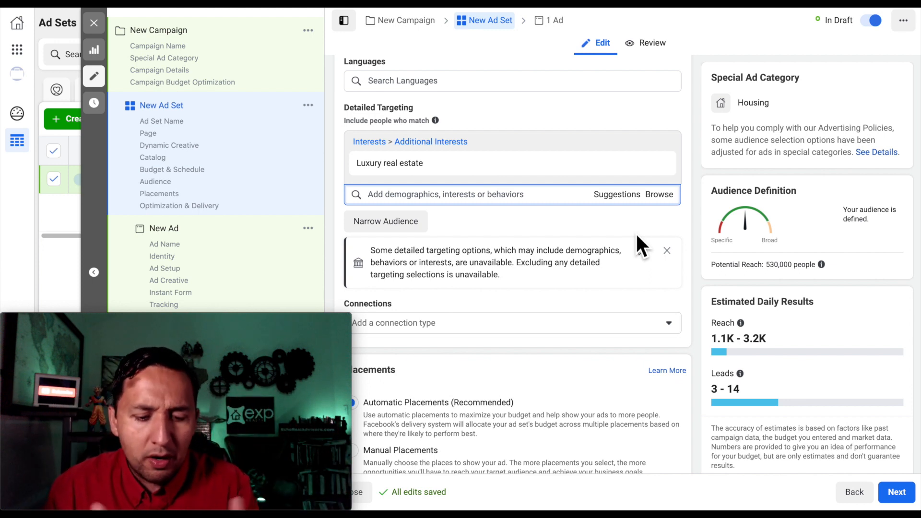
pyautogui.click(378, 224)
pyautogui.click(386, 240)
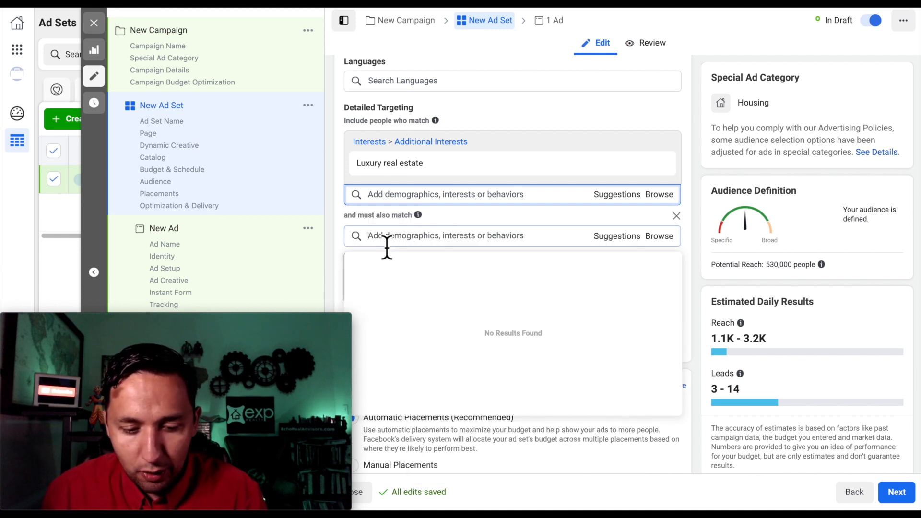
pyautogui.write('zillow')
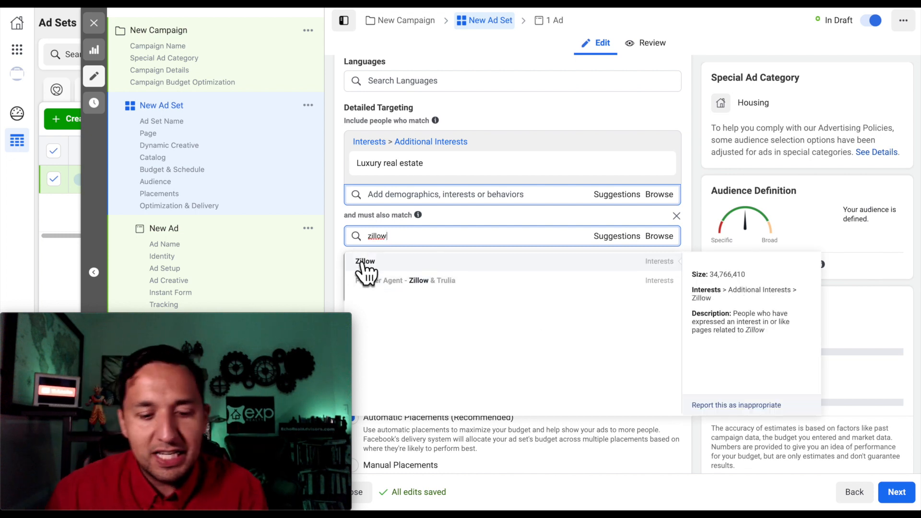
pyautogui.click(365, 262)
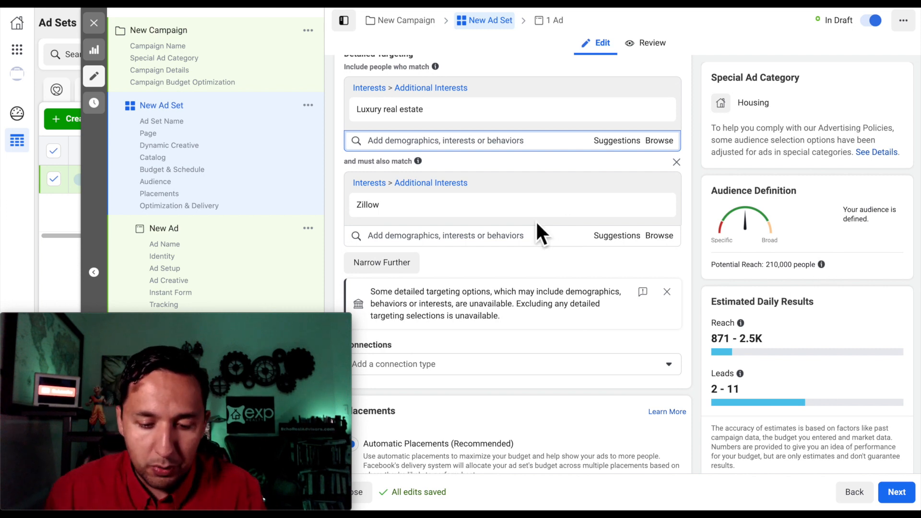
# - Switch the ad set's placements to Manual Placements
pyautogui.scroll(-2, 535, 220)
pyautogui.scroll(1, 474, 109)
pyautogui.scroll(2, 474, 109)
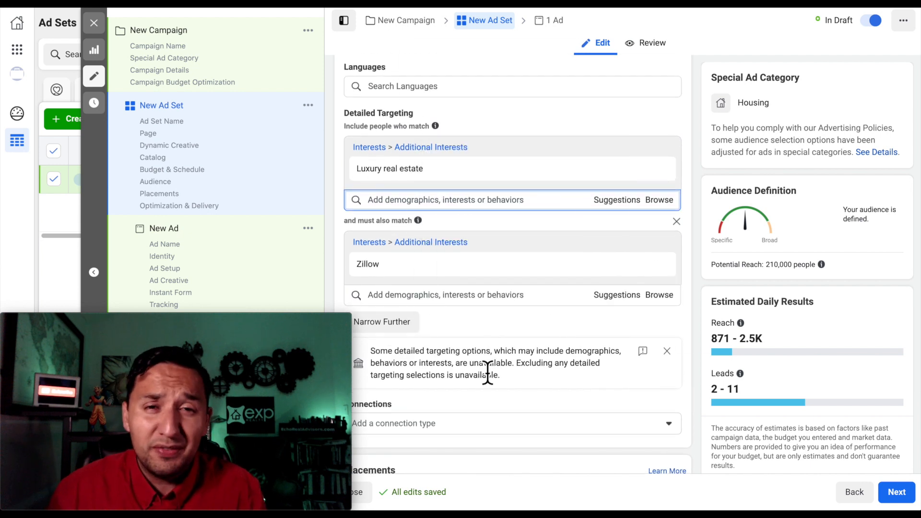
pyautogui.scroll(-4, 487, 374)
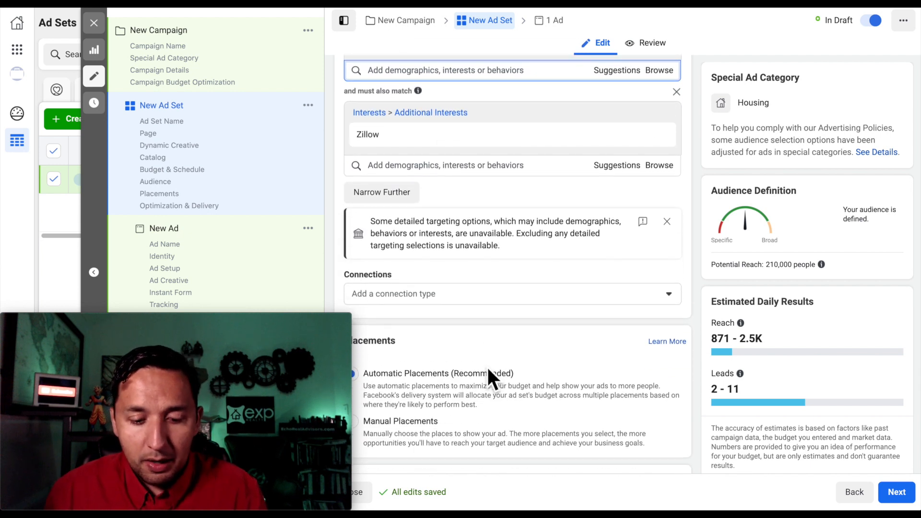
pyautogui.scroll(-2, 488, 374)
pyautogui.scroll(-4, 488, 373)
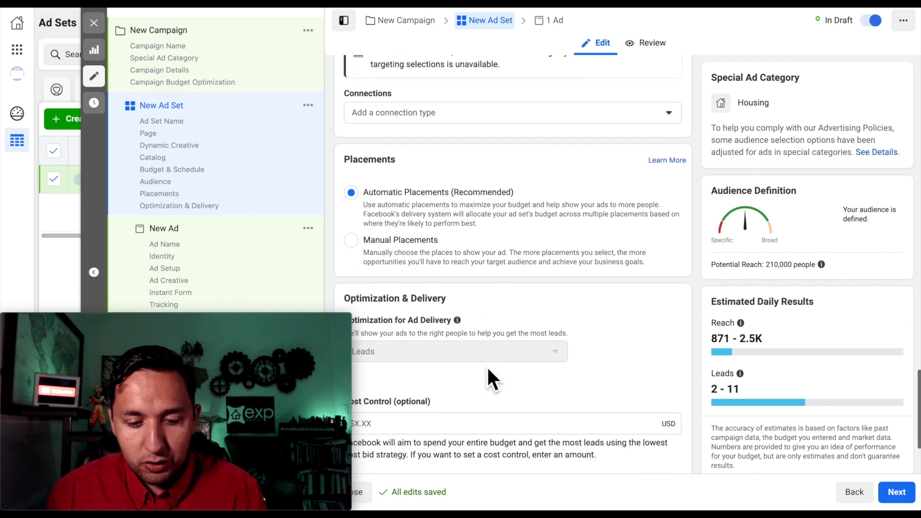
pyautogui.scroll(-1, 487, 368)
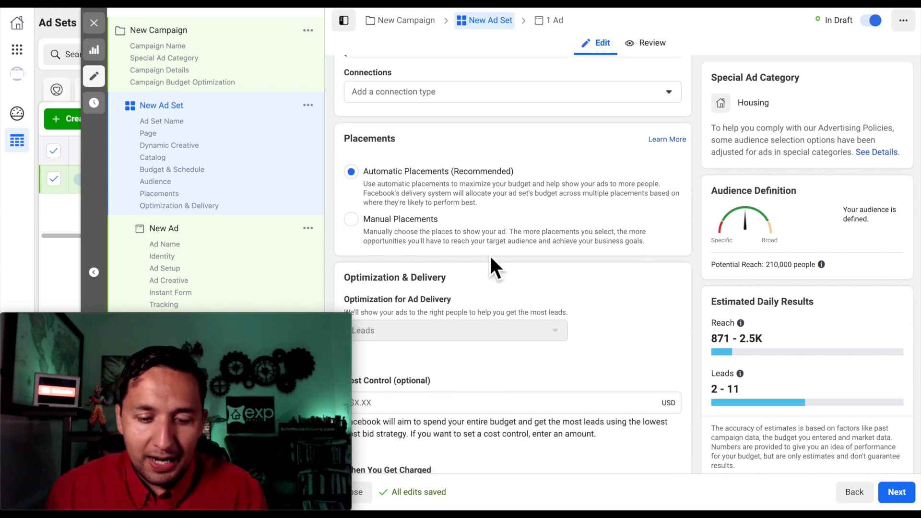
pyautogui.scroll(-3, 489, 259)
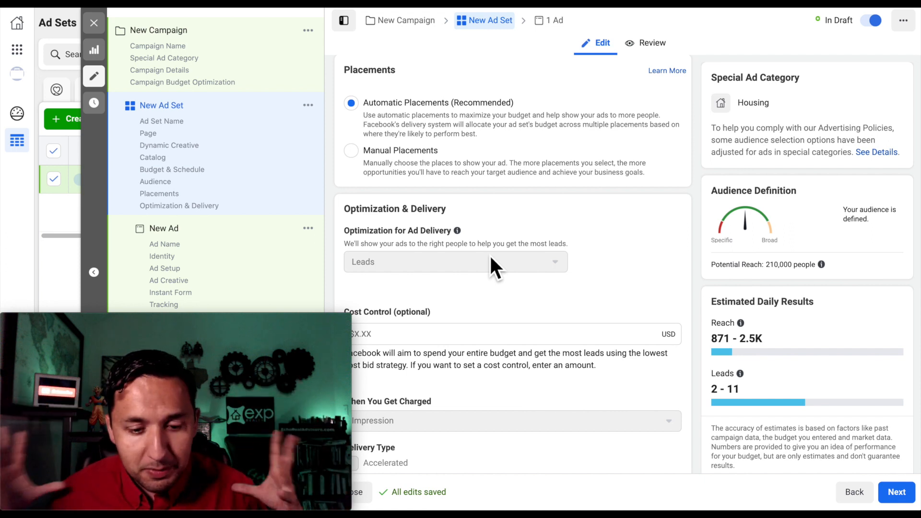
pyautogui.click(351, 152)
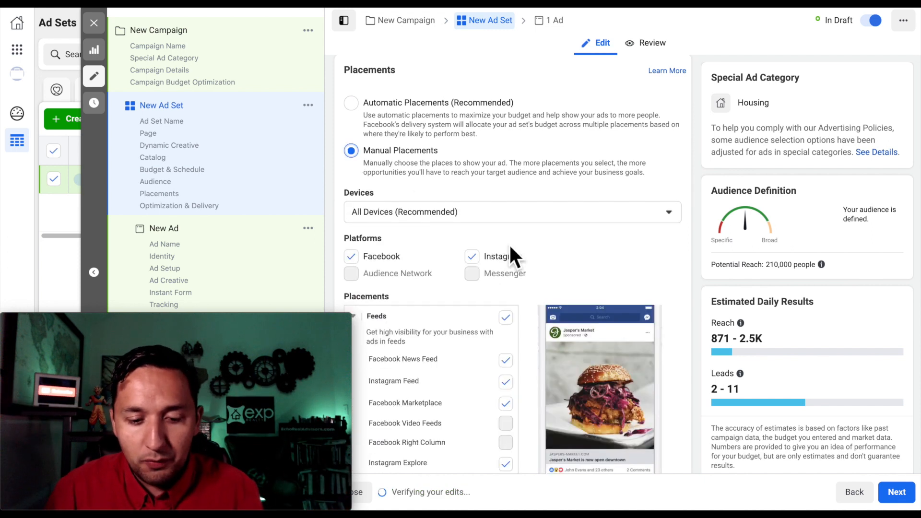
# - Examine the platforms, the feed, stories, in-stream and in-article placements, and the mobile device options offered for manual placement
pyautogui.scroll(-2, 509, 247)
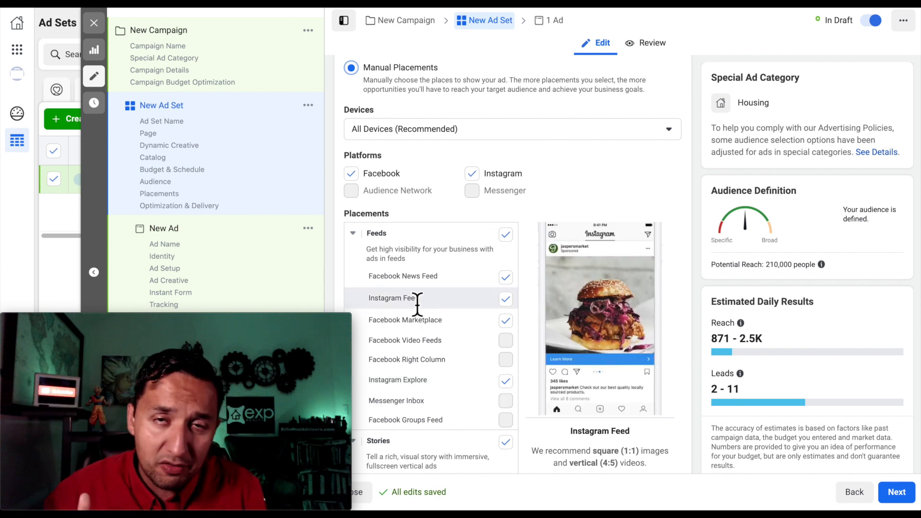
pyautogui.scroll(-2, 418, 304)
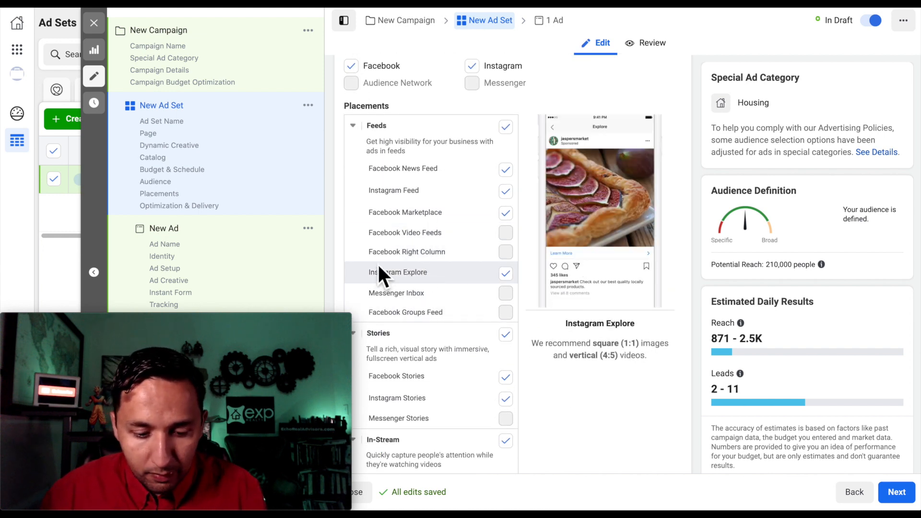
pyautogui.scroll(-3, 378, 272)
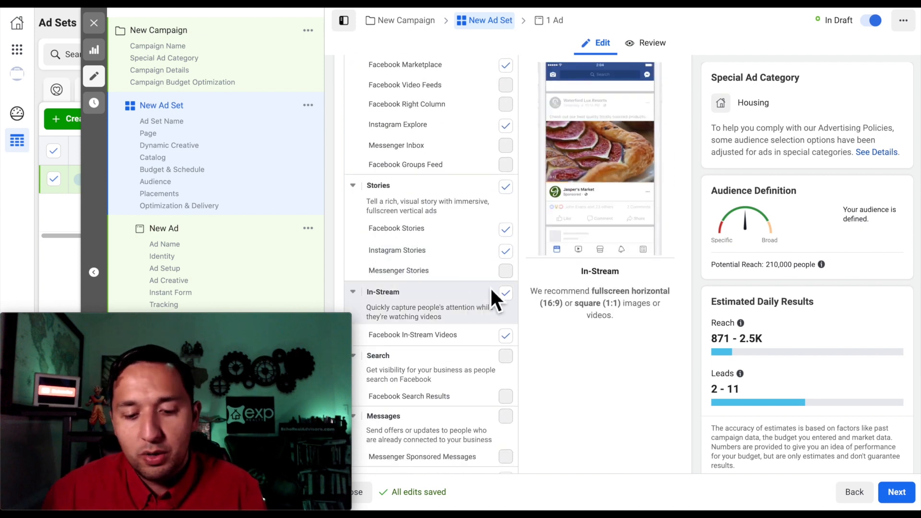
pyautogui.scroll(5, 505, 275)
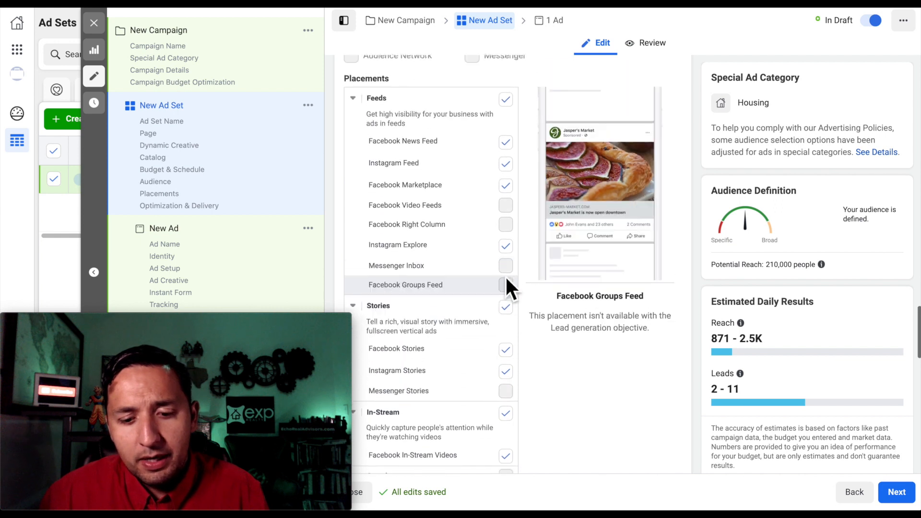
pyautogui.scroll(-6, 505, 299)
pyautogui.scroll(-3, 504, 299)
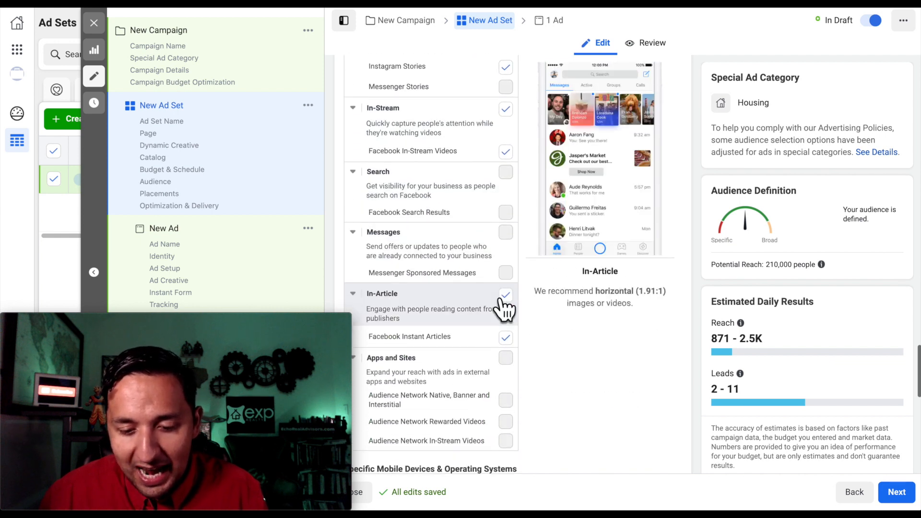
pyautogui.scroll(-4, 499, 336)
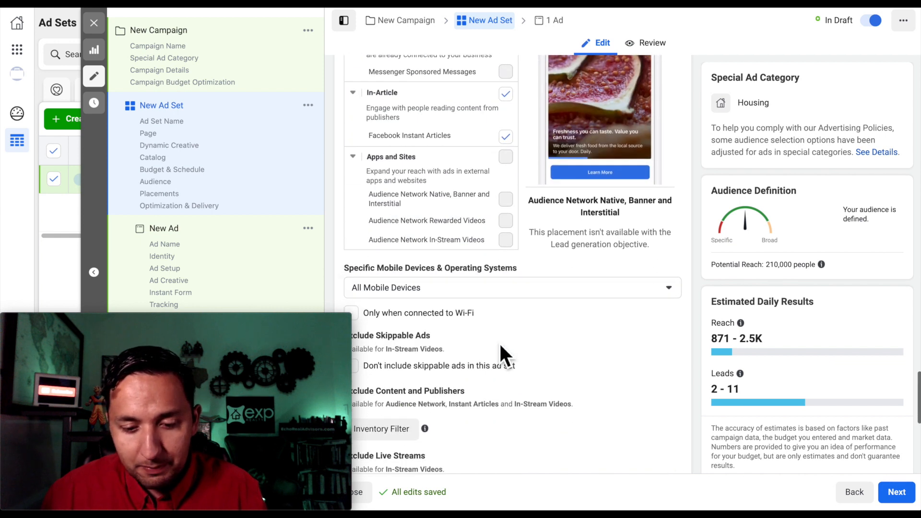
pyautogui.scroll(10, 500, 347)
pyautogui.scroll(4, 499, 342)
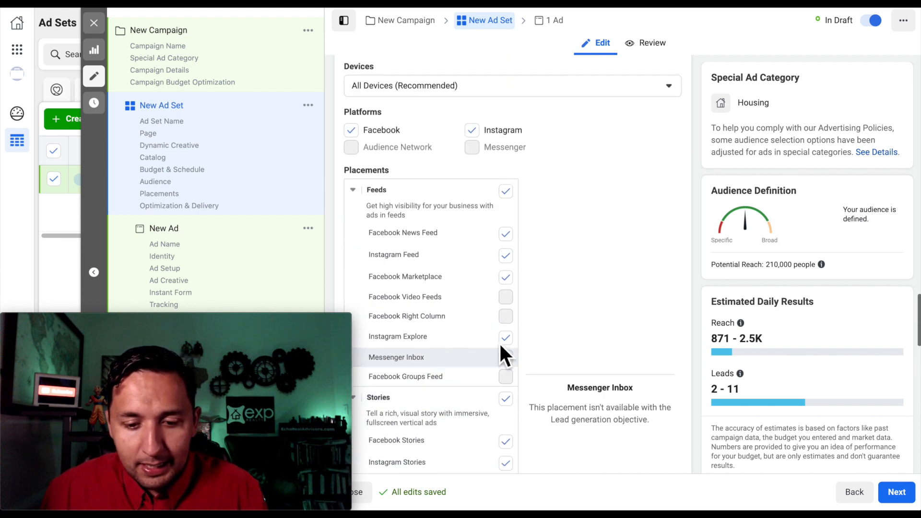
pyautogui.scroll(-1, 523, 427)
pyautogui.scroll(1, 523, 427)
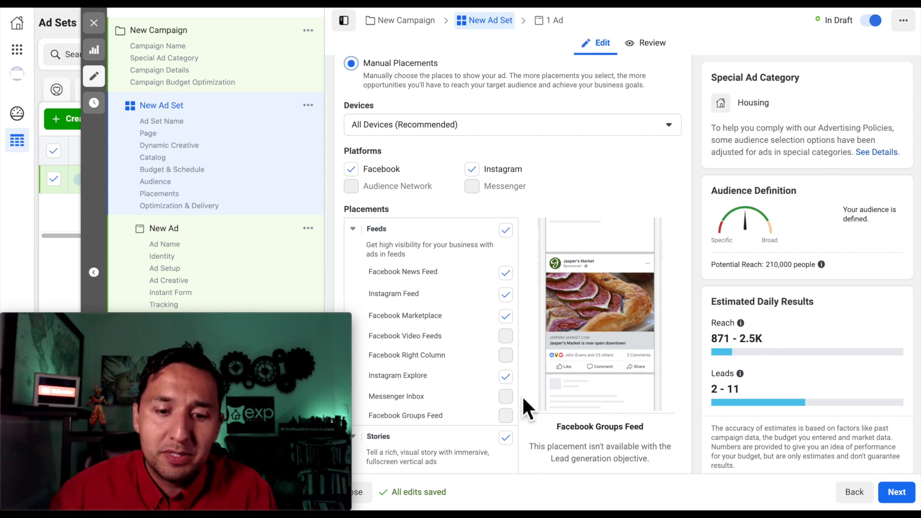
# - Restrict the placements to Facebook News Feed by deselecting Instagram, Facebook Marketplace, Facebook Stories, In-Stream and In-Article
pyautogui.click(473, 170)
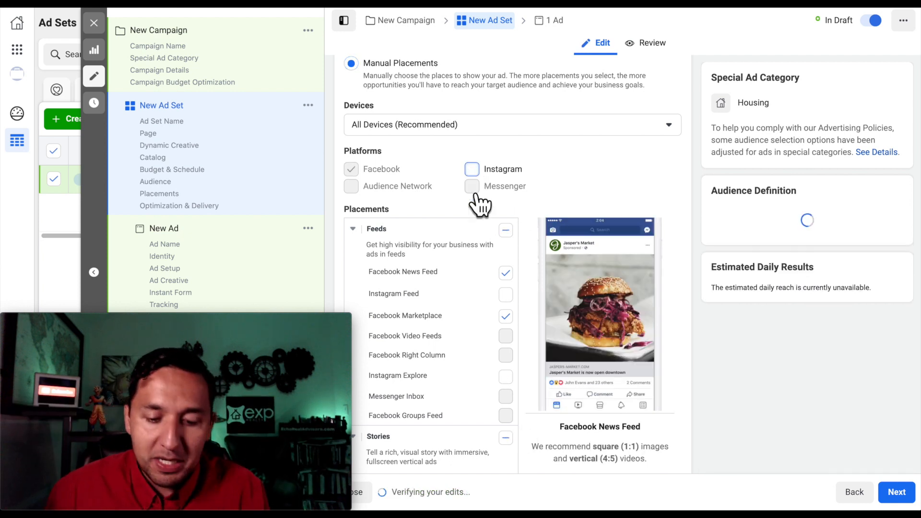
pyautogui.click(505, 317)
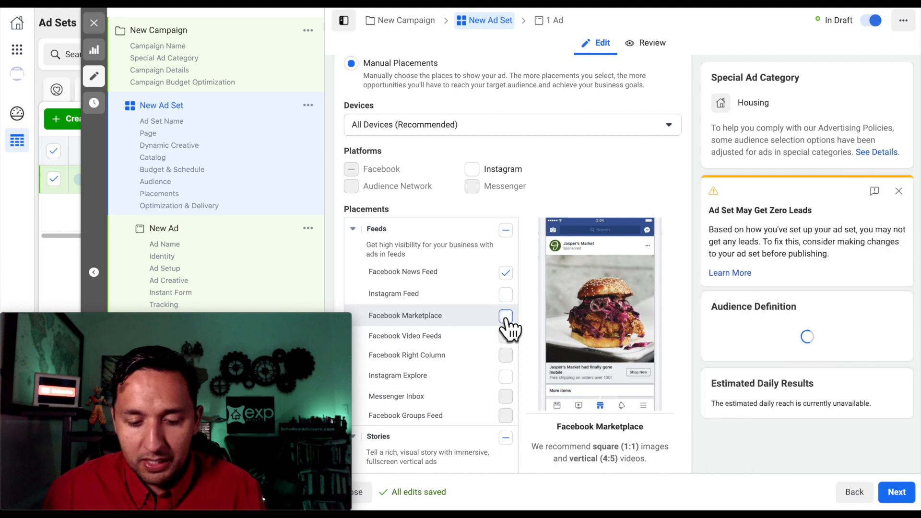
pyautogui.scroll(-2, 508, 326)
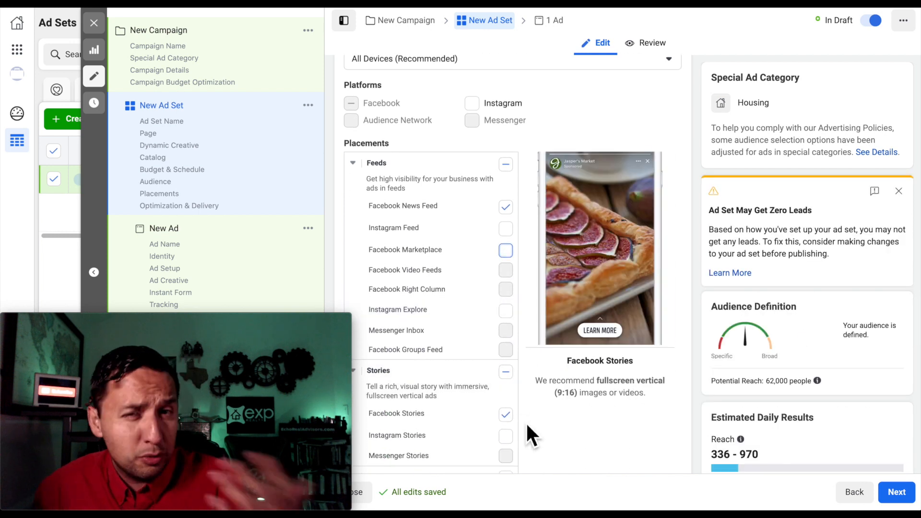
pyautogui.click(506, 415)
pyautogui.scroll(-6, 514, 418)
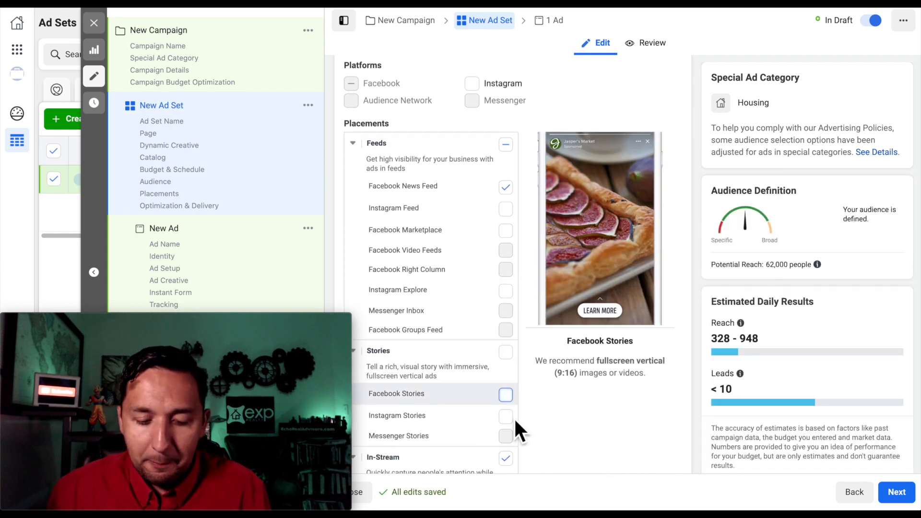
pyautogui.click(506, 244)
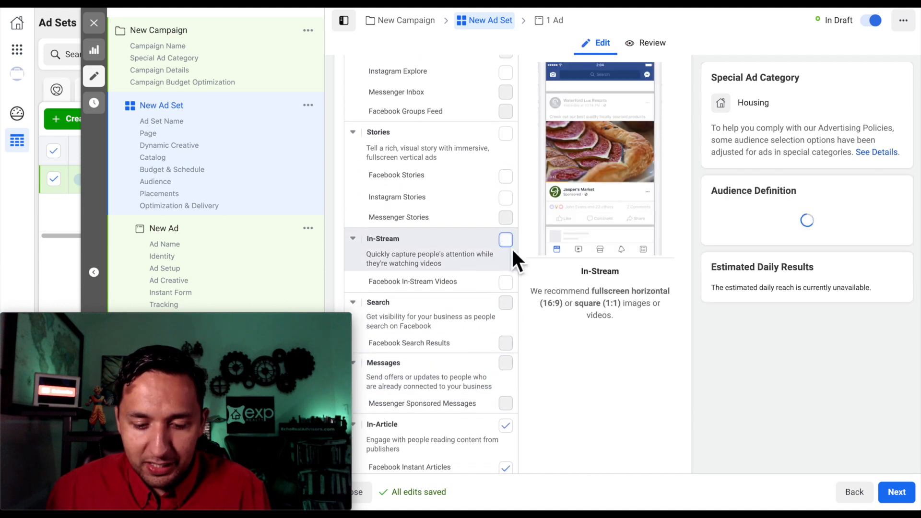
pyautogui.scroll(-3, 510, 255)
pyautogui.click(506, 328)
pyautogui.scroll(-4, 508, 329)
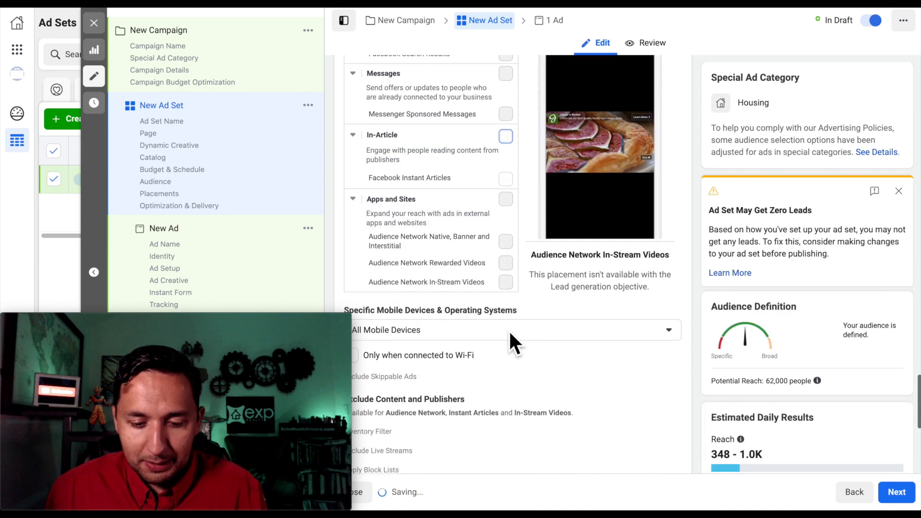
# - Try adding the Instagram Feed placement to compare the audience estimates, and deselect it again
pyautogui.scroll(10, 508, 330)
pyautogui.scroll(1, 509, 330)
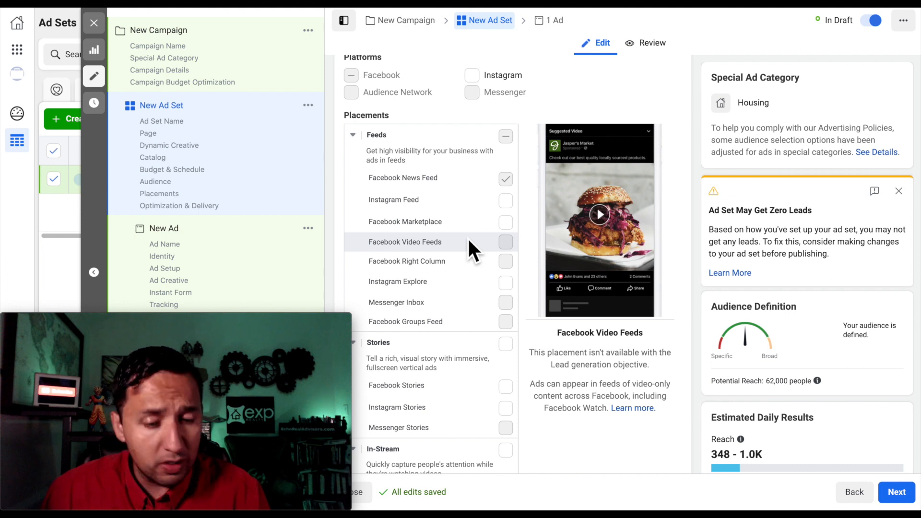
pyautogui.click(506, 202)
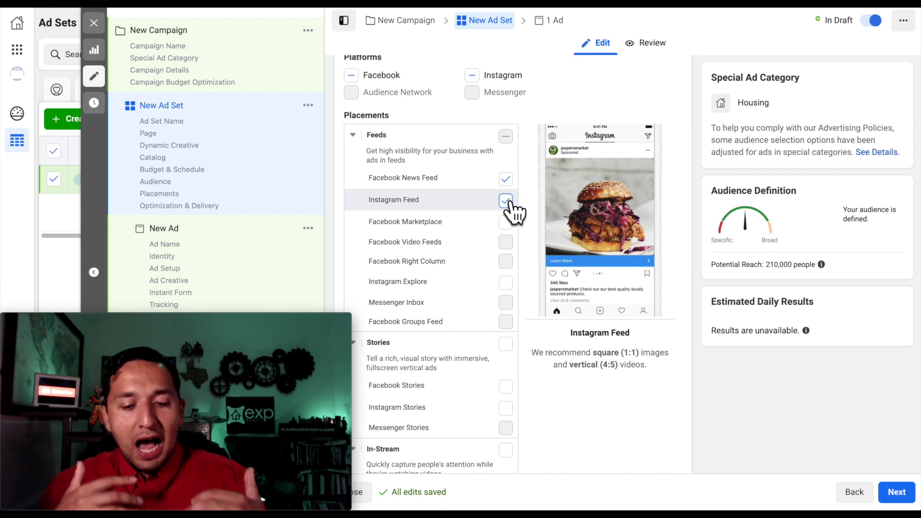
pyautogui.click(506, 200)
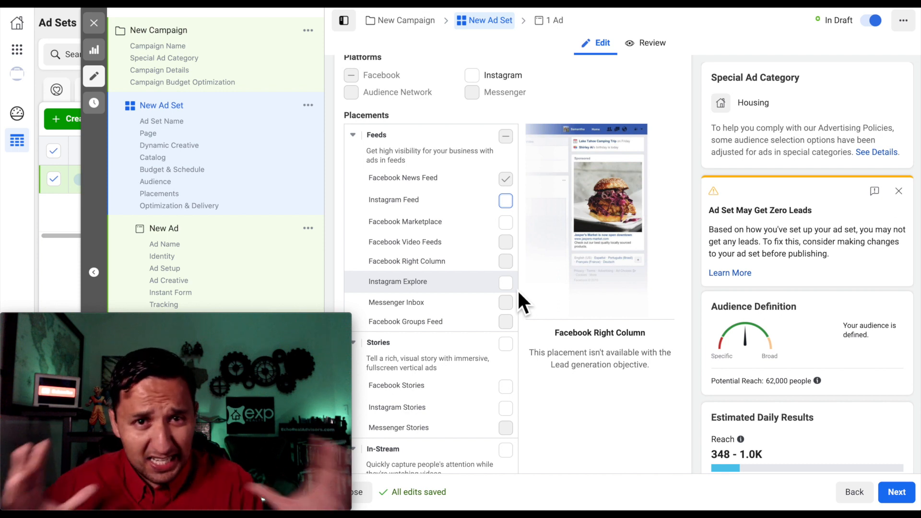
# - Review the ad set's mobile device, content exclusion and Optimization & Delivery settings, and continue to the ad's setup
pyautogui.scroll(-7, 518, 292)
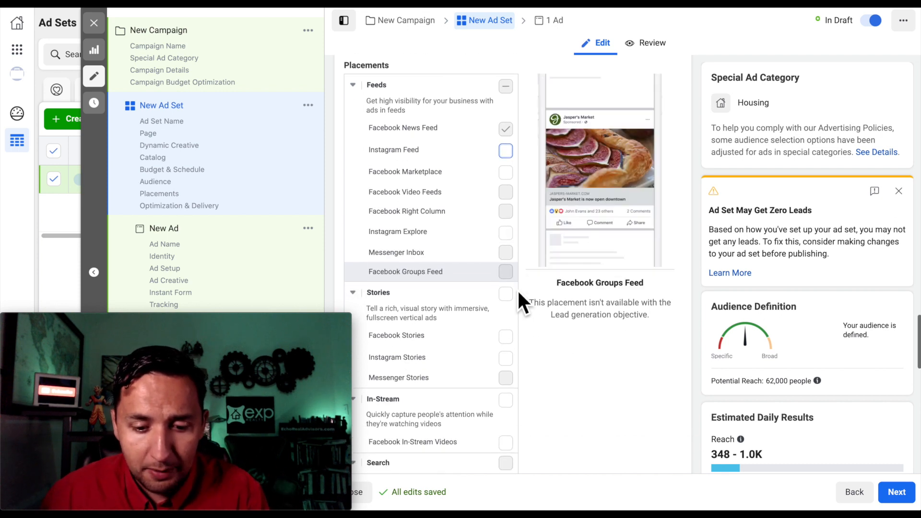
pyautogui.scroll(-7, 518, 292)
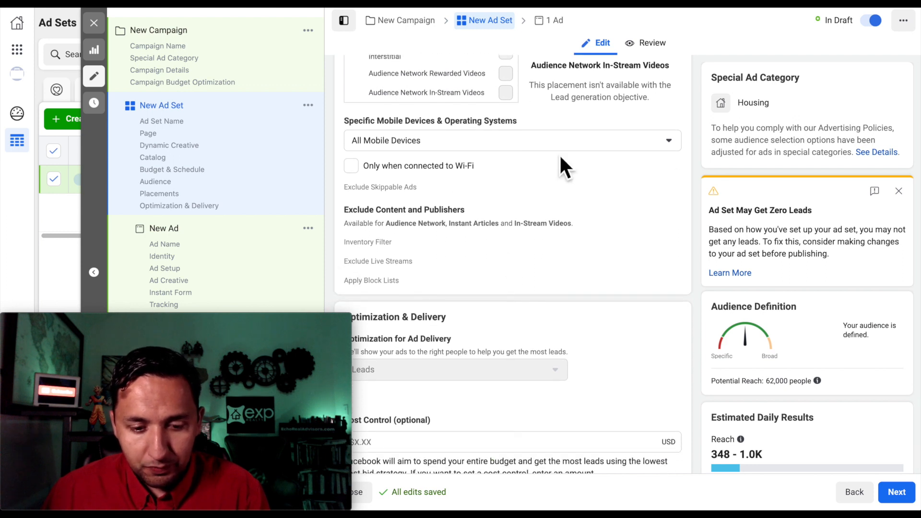
pyautogui.scroll(-1, 533, 232)
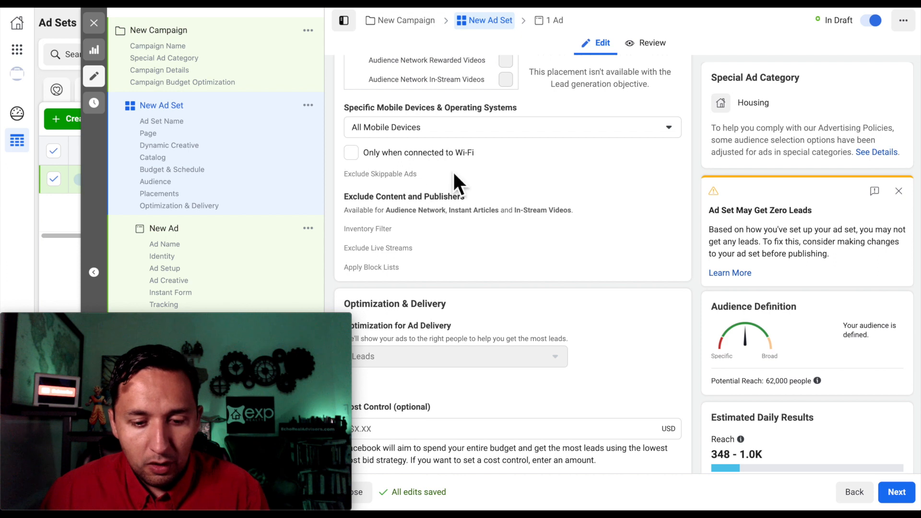
pyautogui.scroll(-1, 429, 162)
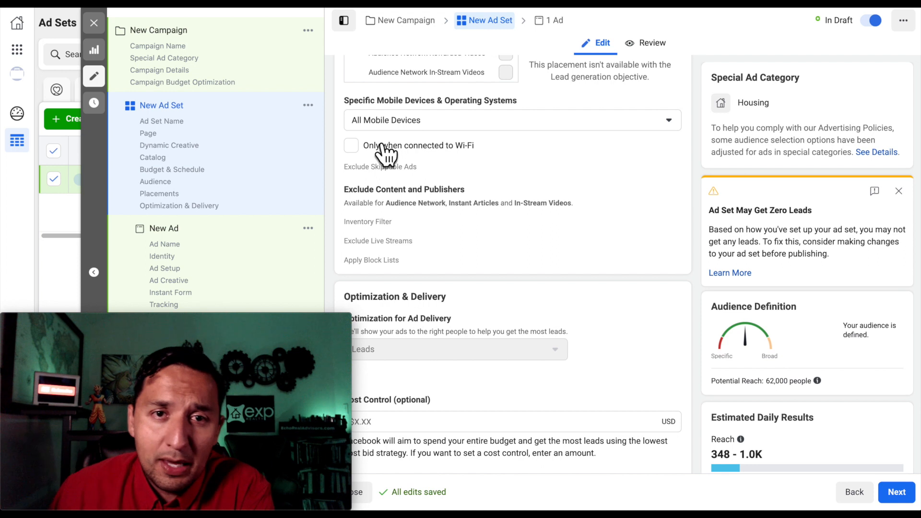
pyautogui.scroll(-1, 386, 153)
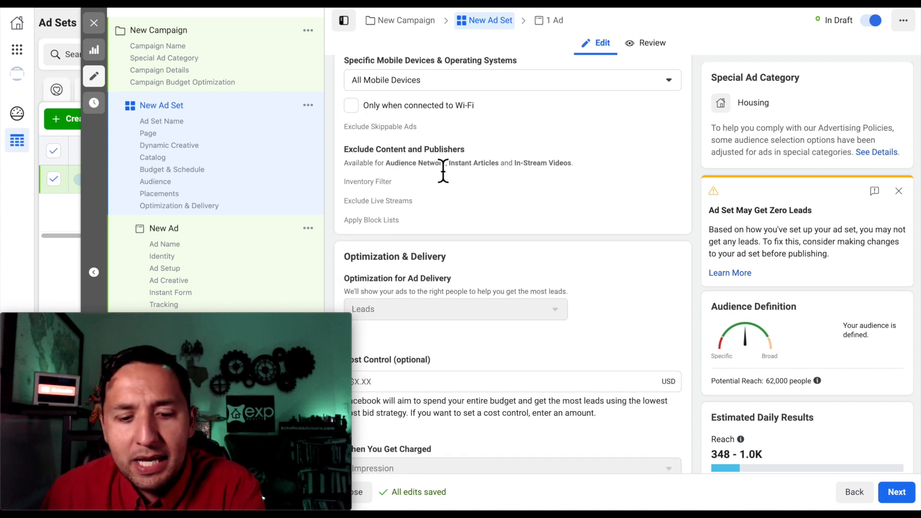
pyautogui.scroll(-2, 442, 172)
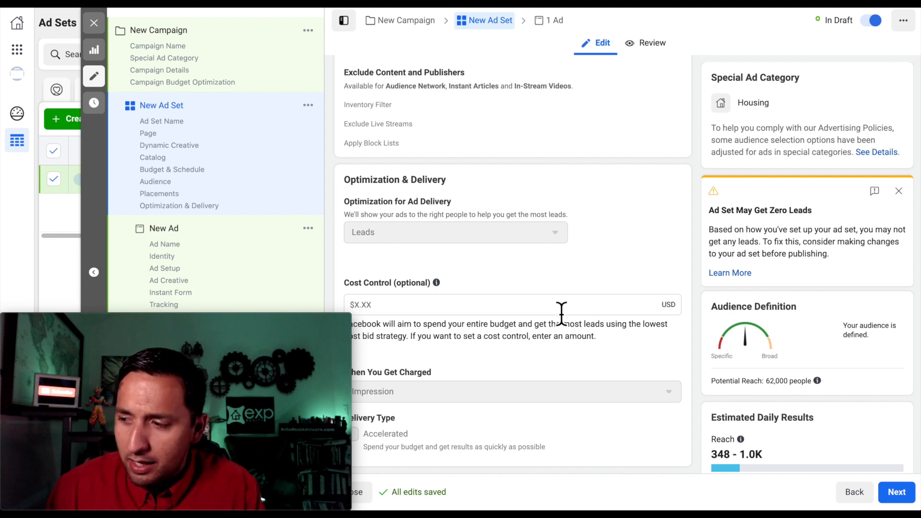
pyautogui.click(908, 499)
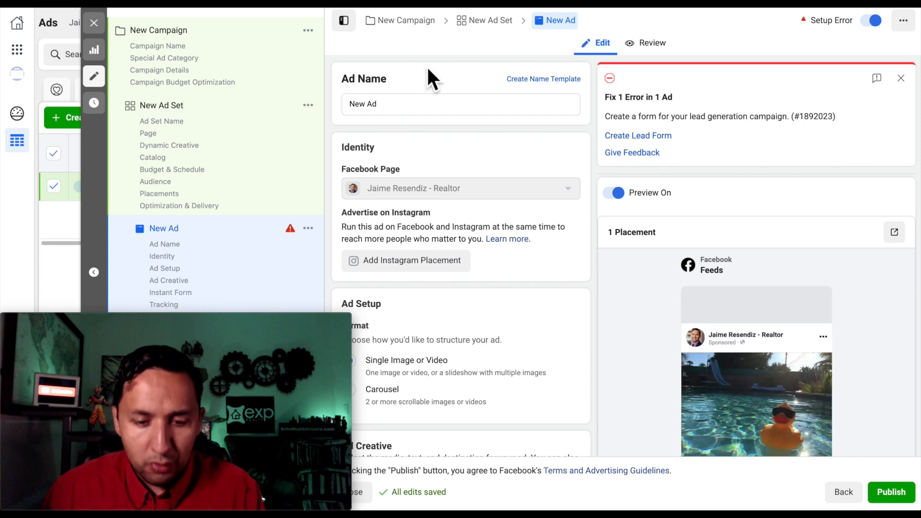
# - Try the Carousel format for the ad and look at its feed preview
pyautogui.scroll(-1, 532, 176)
pyautogui.scroll(1, 532, 175)
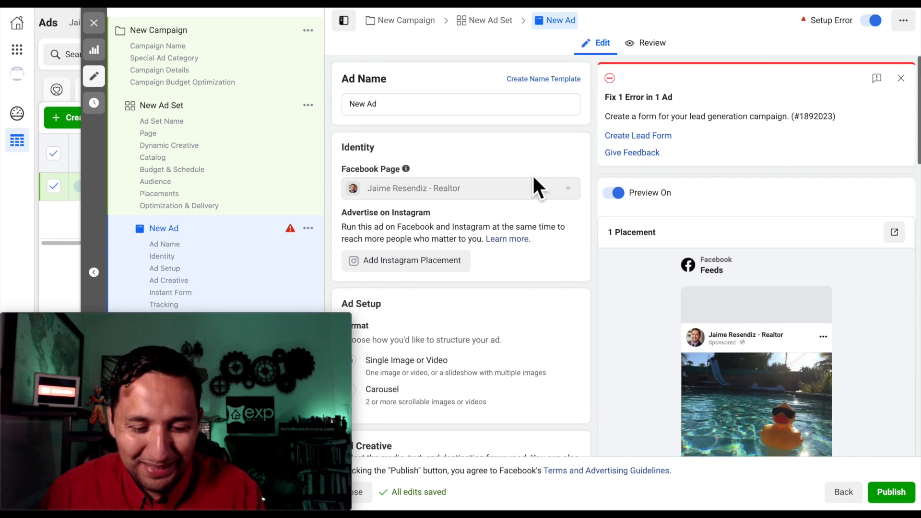
pyautogui.scroll(-1, 532, 178)
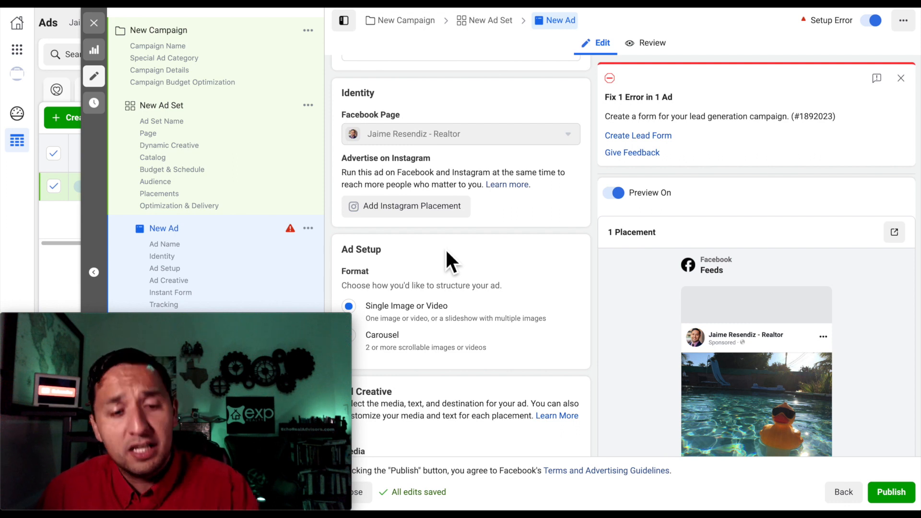
pyautogui.scroll(-2, 446, 251)
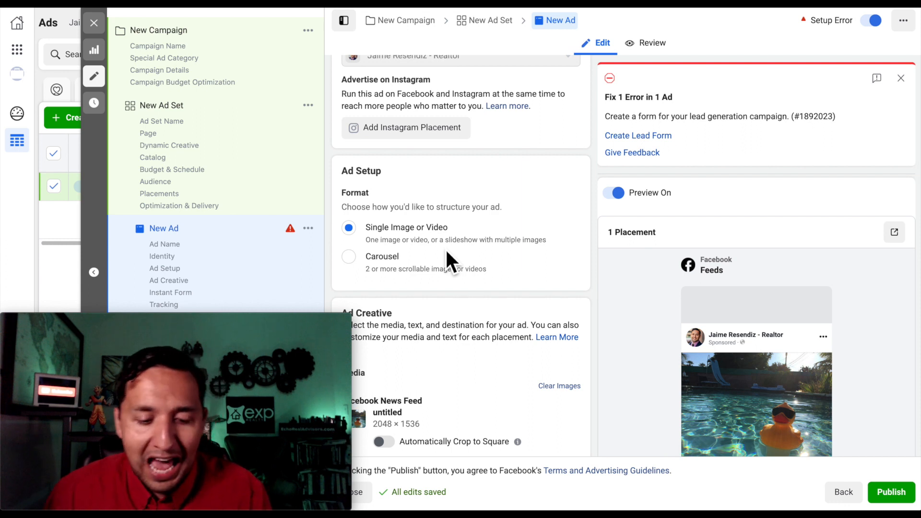
pyautogui.scroll(-1, 445, 248)
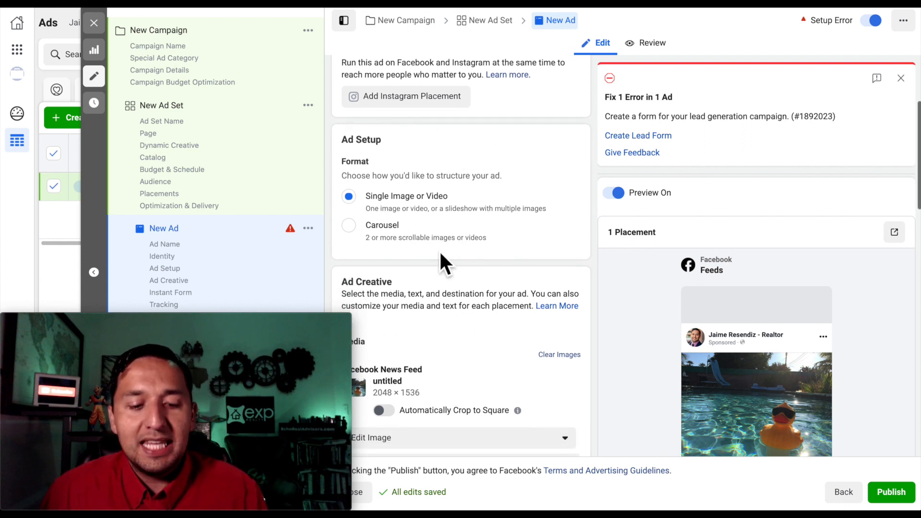
pyautogui.scroll(-2, 439, 249)
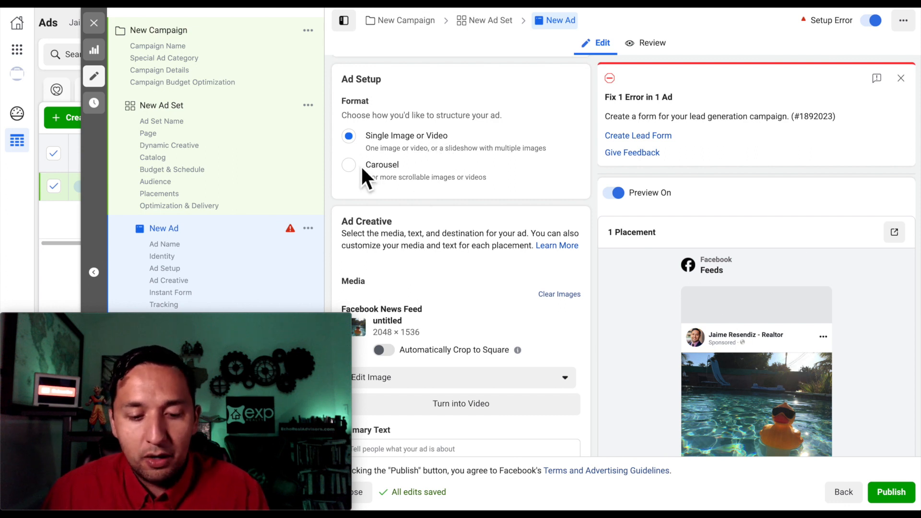
pyautogui.click(348, 164)
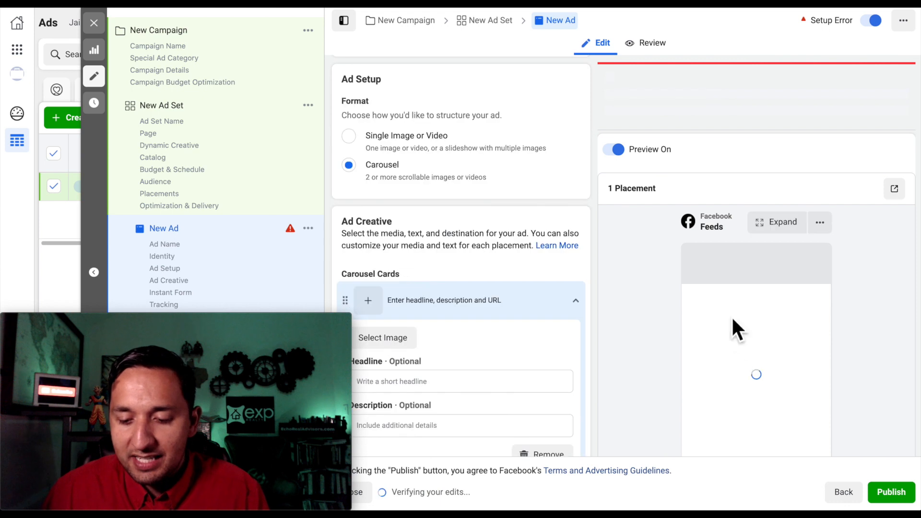
pyautogui.scroll(-3, 744, 341)
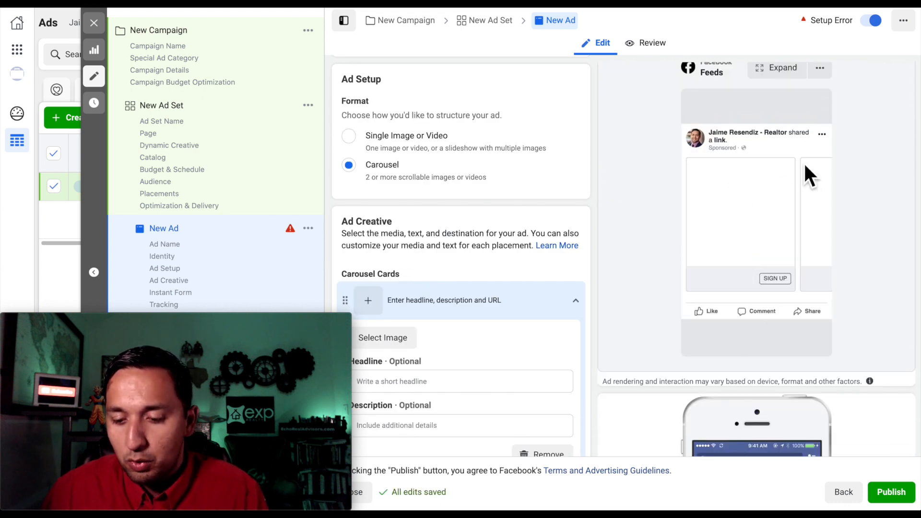
pyautogui.scroll(-3, 508, 269)
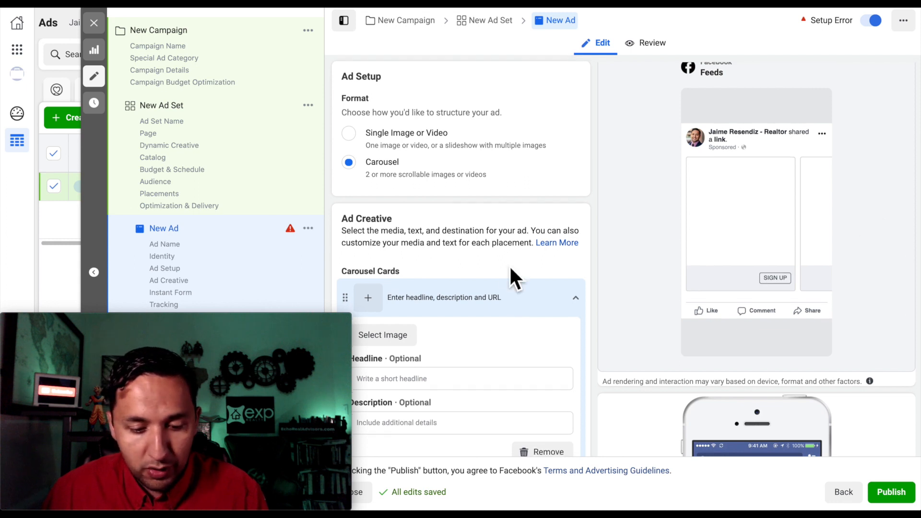
# - Examine the carousel card fields and options, and return the ad format to Single Image or Video
pyautogui.scroll(-1, 510, 271)
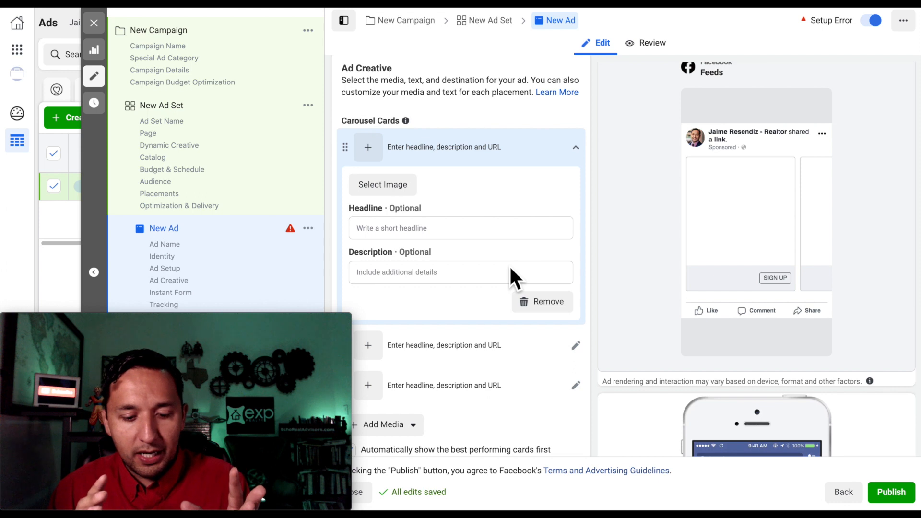
pyautogui.scroll(-1, 510, 276)
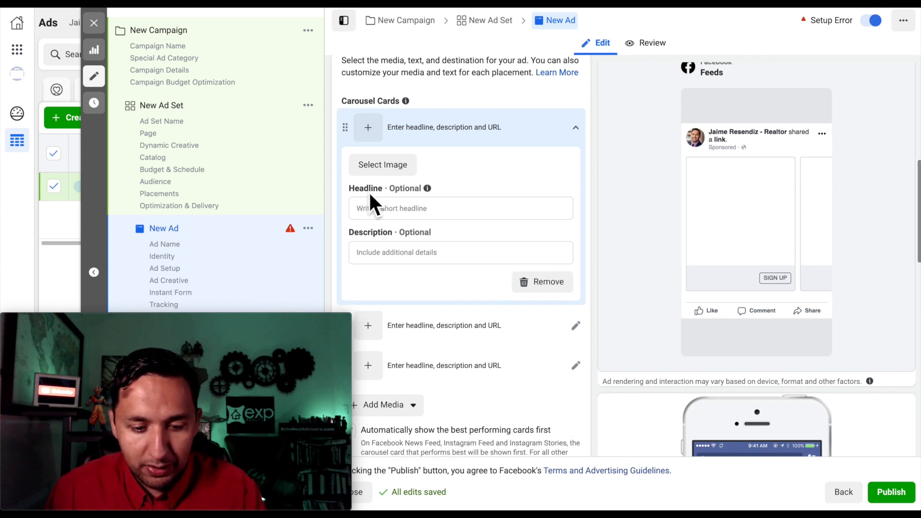
pyautogui.scroll(-3, 453, 257)
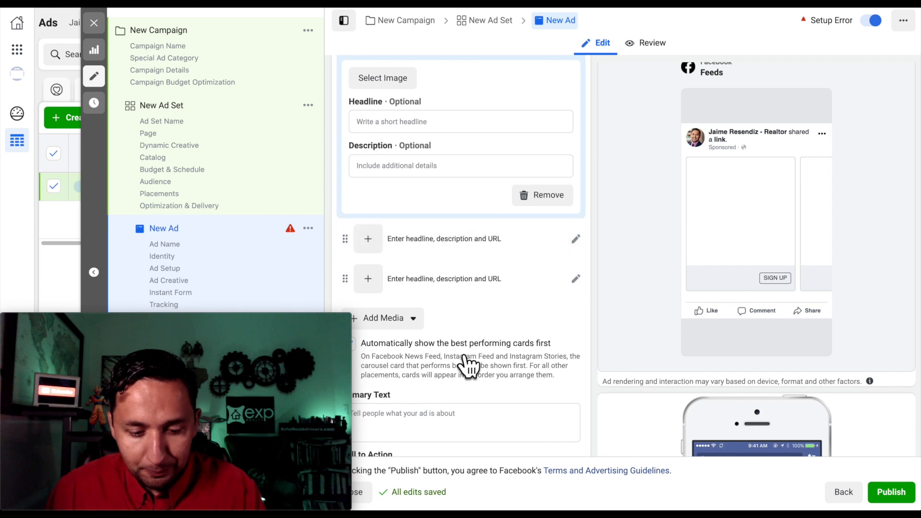
pyautogui.scroll(4, 468, 366)
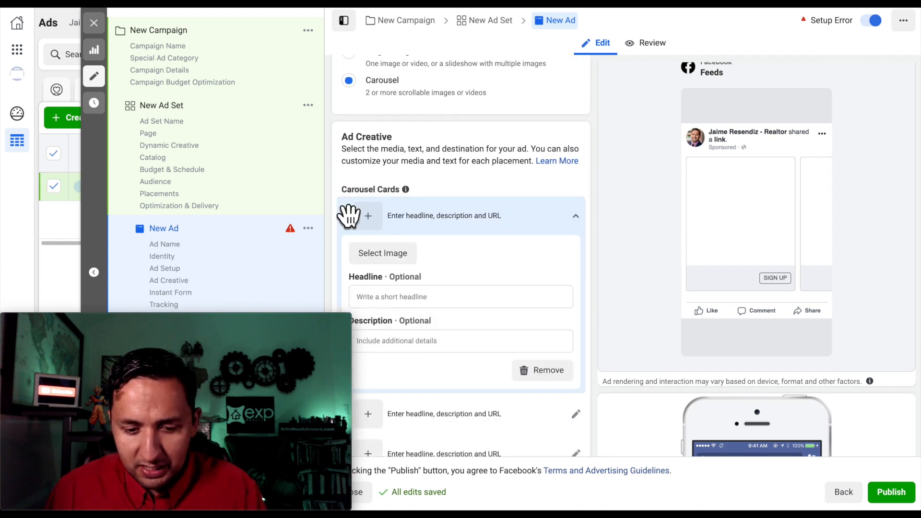
pyautogui.click(348, 215)
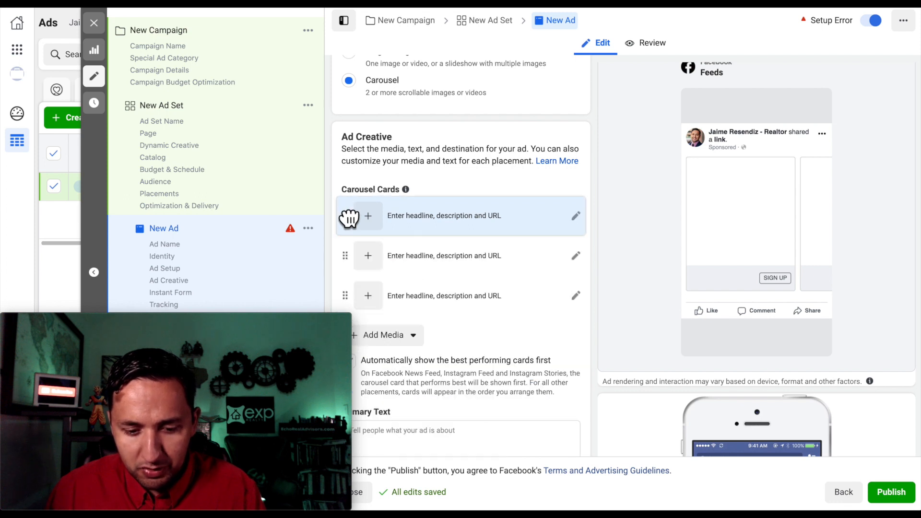
pyautogui.moveTo(349, 218); pyautogui.dragTo(346, 215)
pyautogui.scroll(2, 349, 211)
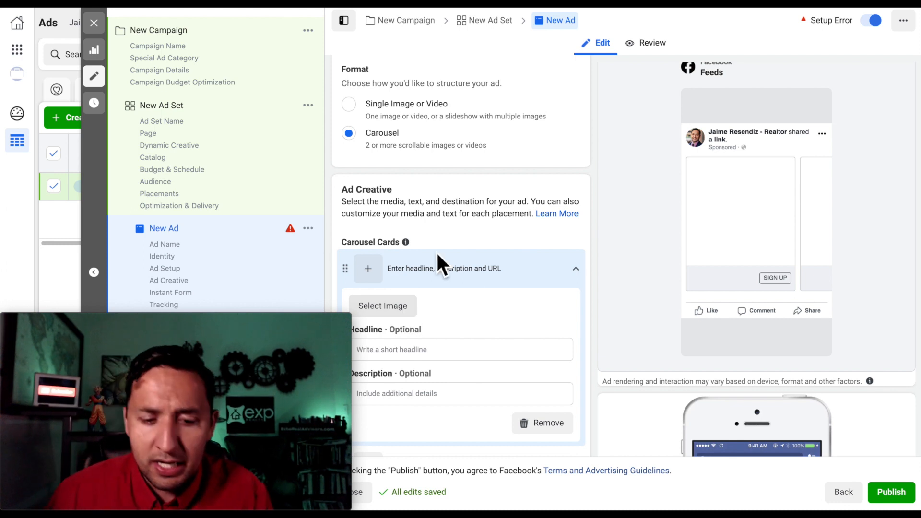
pyautogui.scroll(2, 438, 216)
pyautogui.click(372, 199)
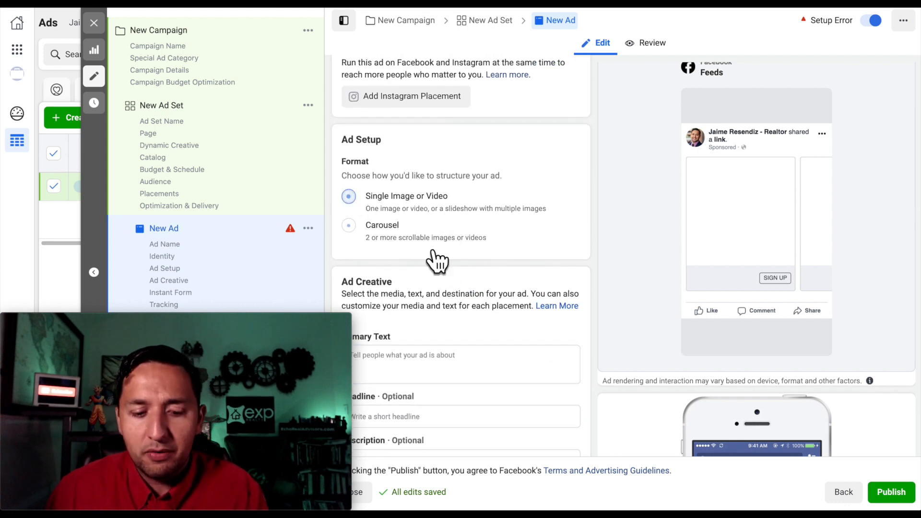
# - Start replacing the ad's Facebook News Feed image and switch the image source to Stock Photos
pyautogui.scroll(-5, 435, 214)
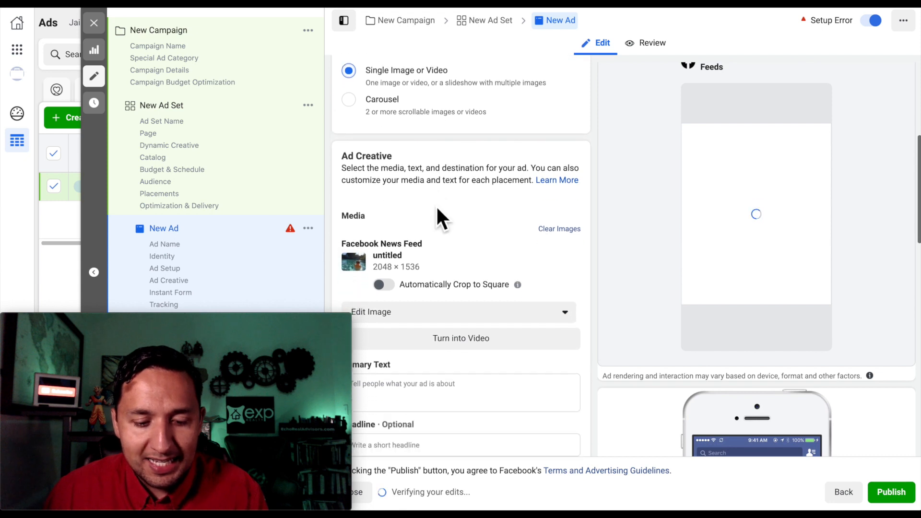
pyautogui.click(409, 232)
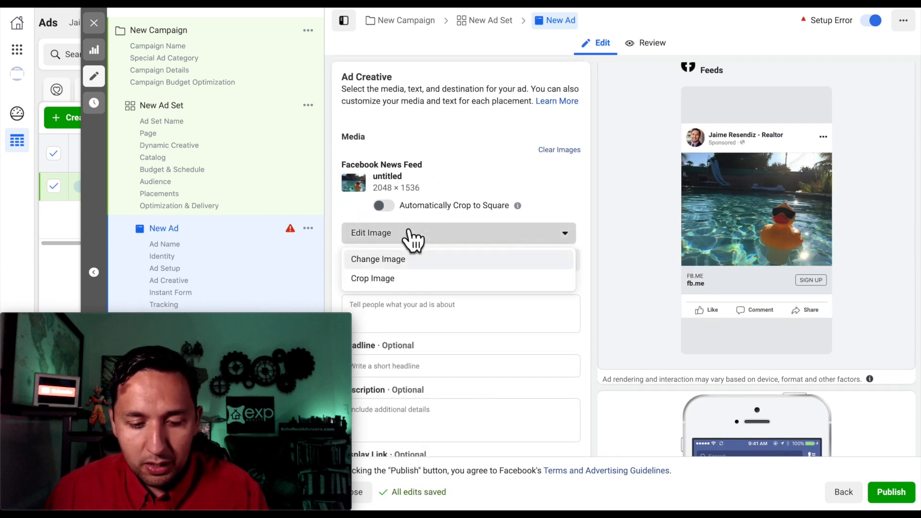
pyautogui.click(389, 259)
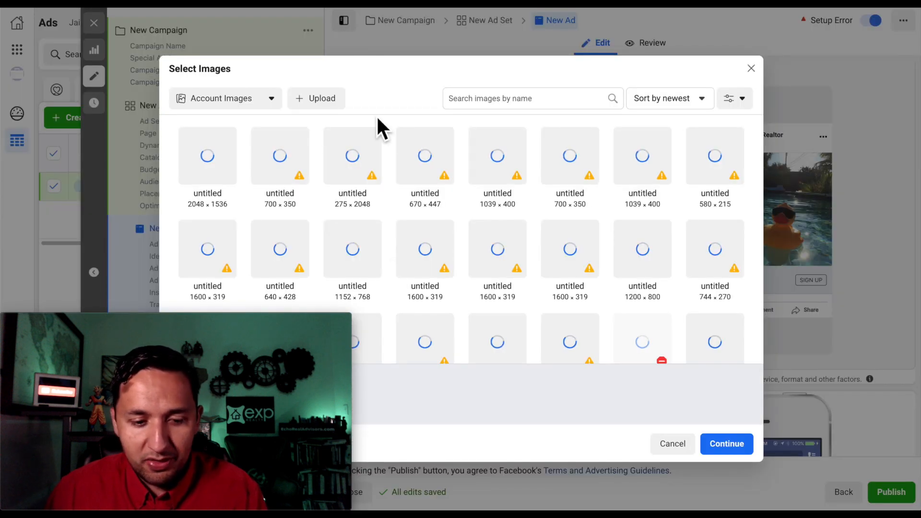
pyautogui.click(245, 96)
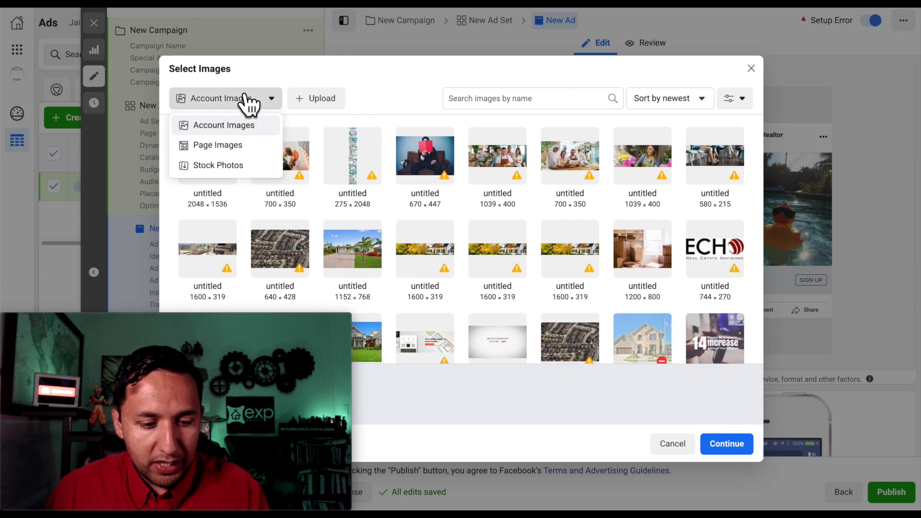
pyautogui.click(233, 177)
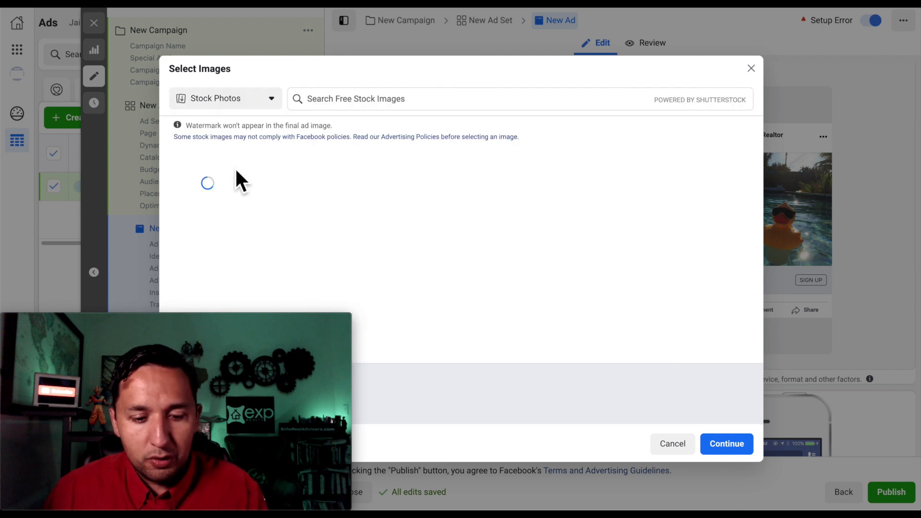
# - Search the free stock images for "home"
pyautogui.click(386, 105)
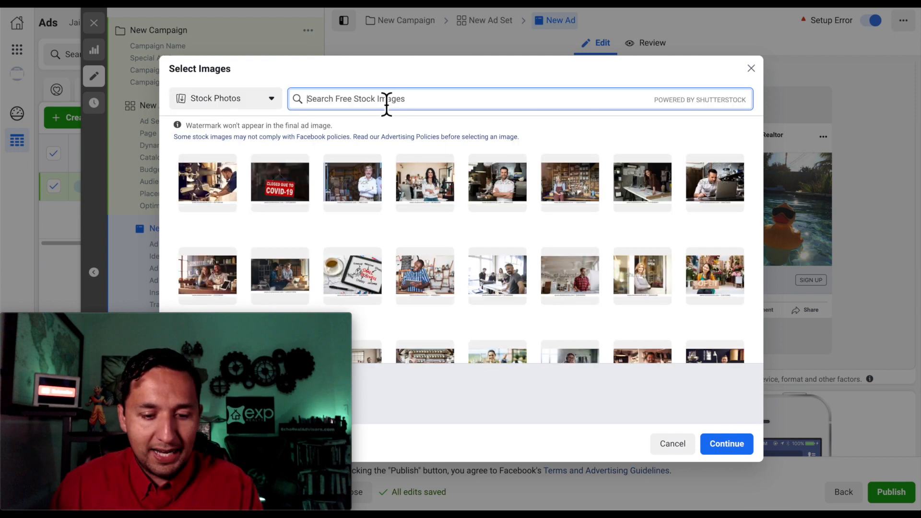
pyautogui.write('home')
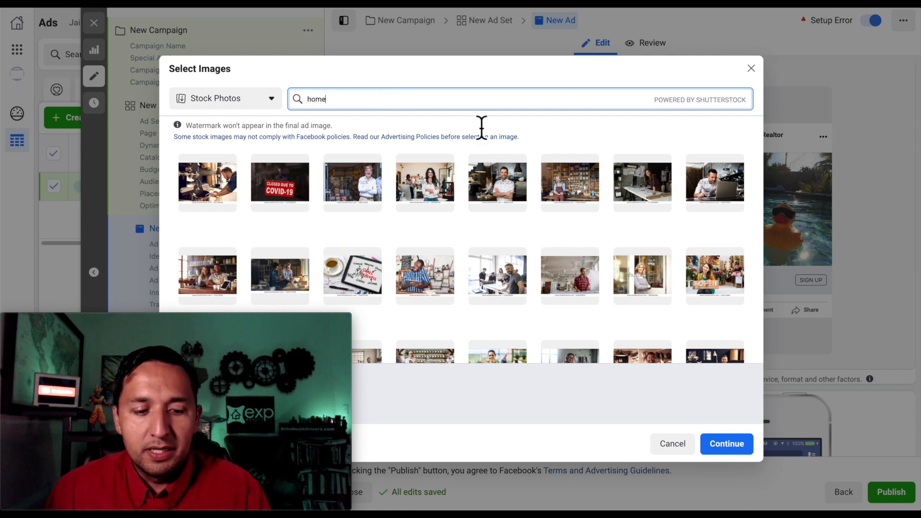
pyautogui.press('Return')
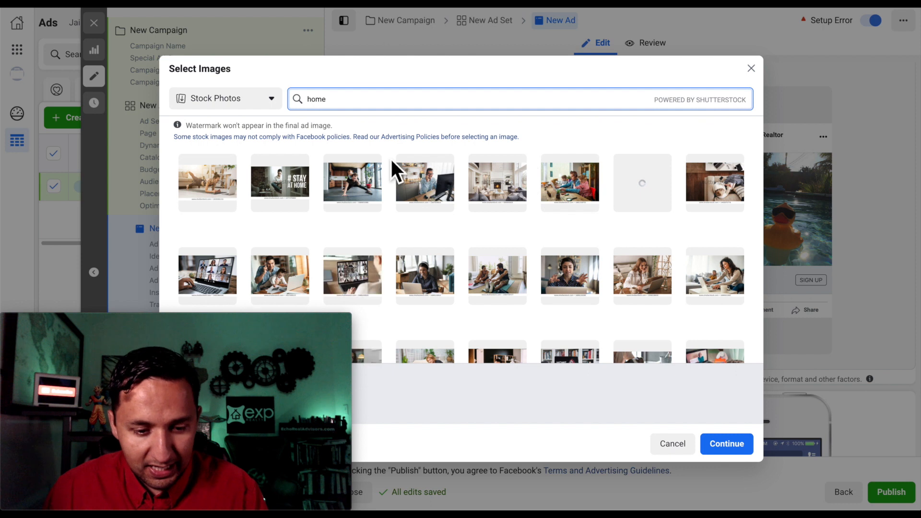
# - Search the stock photos for "house" and use the White House picture as the ad's image
pyautogui.doubleClick(320, 99)
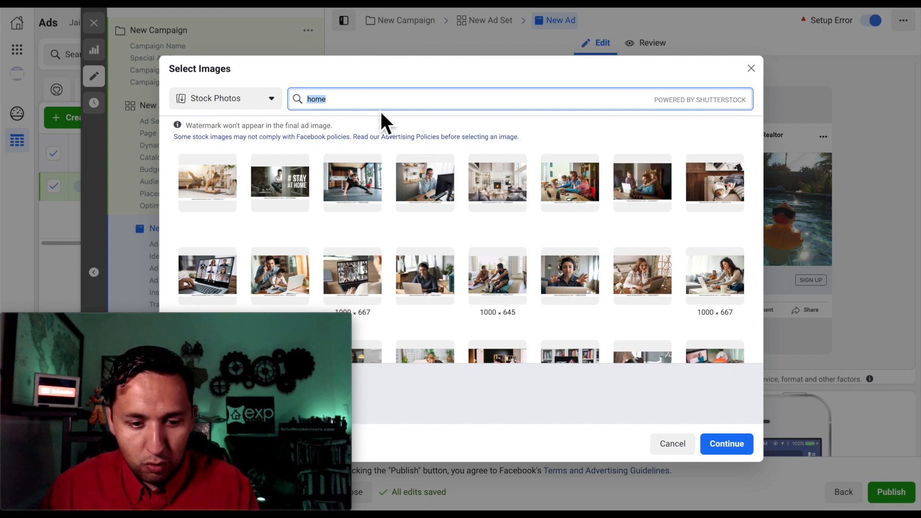
pyautogui.write('house')
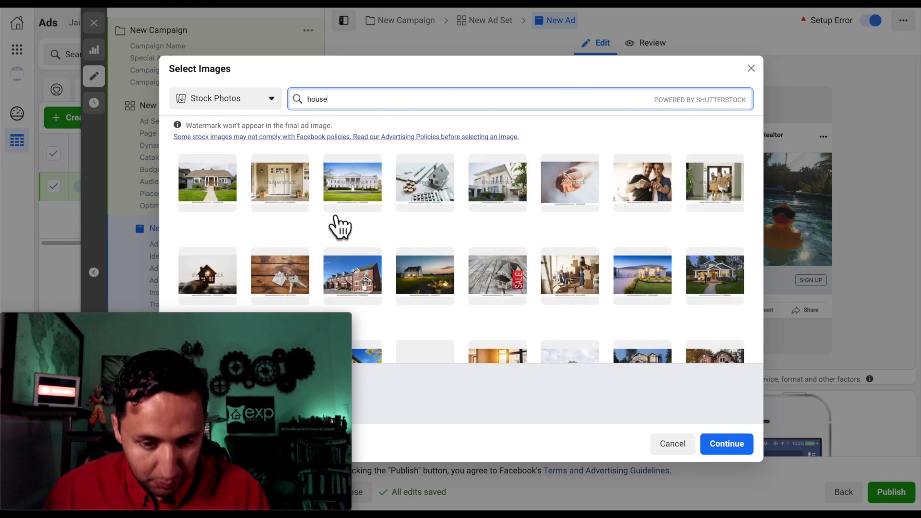
pyautogui.click(353, 196)
pyautogui.click(724, 443)
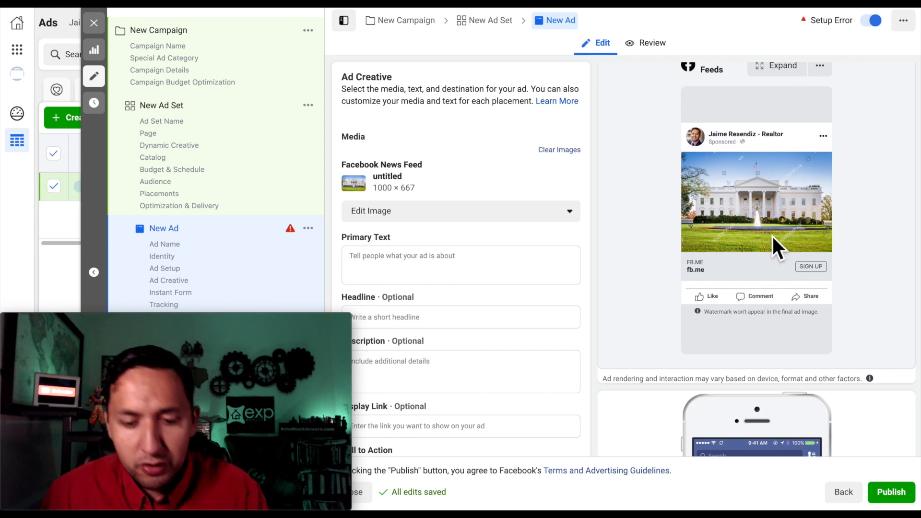
# - Write three primary text paragraphs: "🚨PRICE DROP on {city} home for Sale!", "{unique feature to property}", 'Click "Learn More" for {lead magnet}'
pyautogui.scroll(-1, 396, 247)
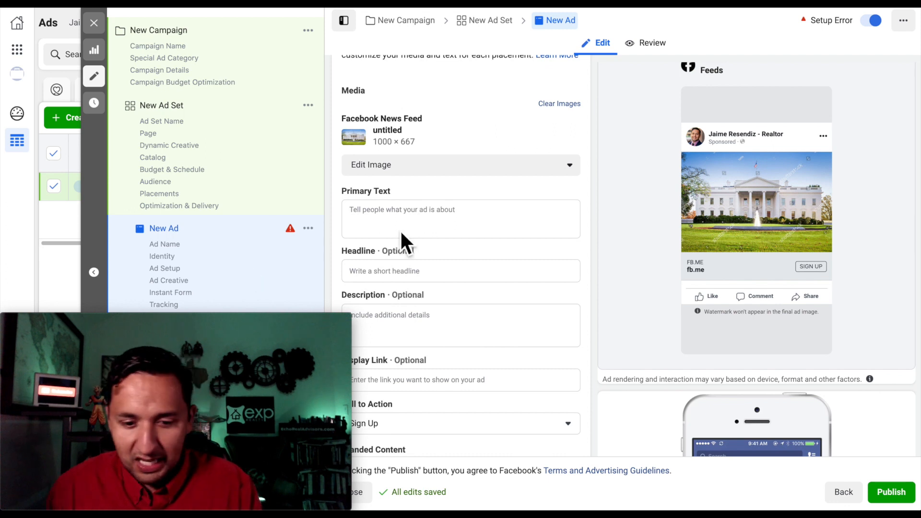
pyautogui.click(382, 220)
pyautogui.write('🚨PRICE DROP on {city} home for Sale!  {unique feature to property}  Click "Learn More" for {lead magnet}')
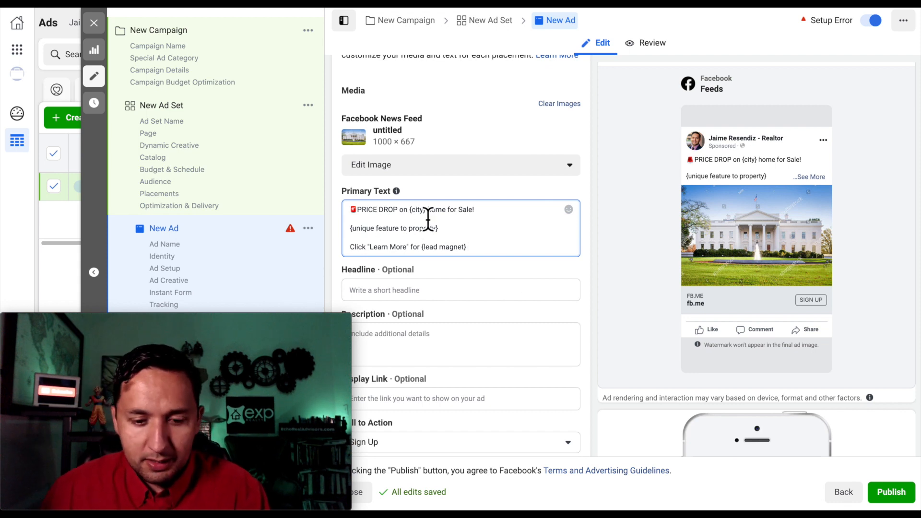
# - Examine the {unique feature to property} and {lead magnet} placeholders in the ad's primary text
pyautogui.click(454, 236)
pyautogui.tripleClick(372, 230)
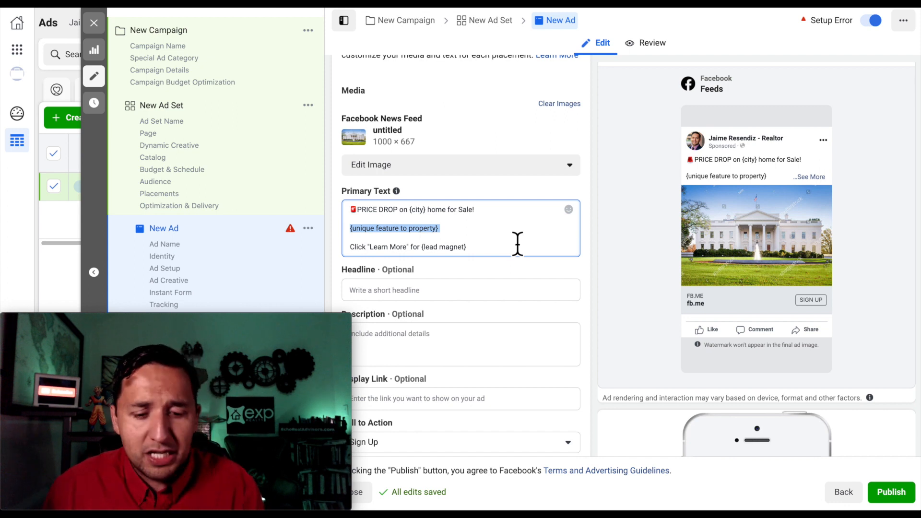
pyautogui.click(489, 254)
pyautogui.scroll(-1, 489, 257)
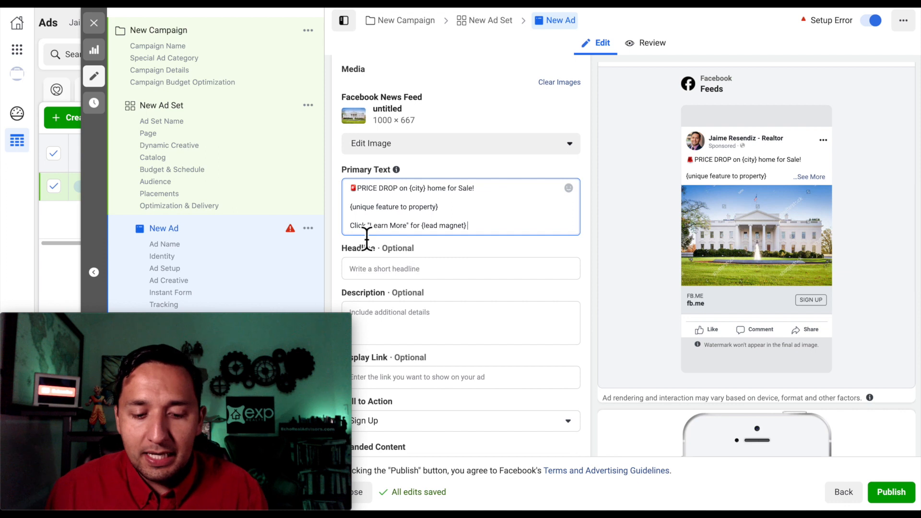
pyautogui.scroll(-1, 367, 231)
pyautogui.moveTo(473, 214); pyautogui.dragTo(423, 215)
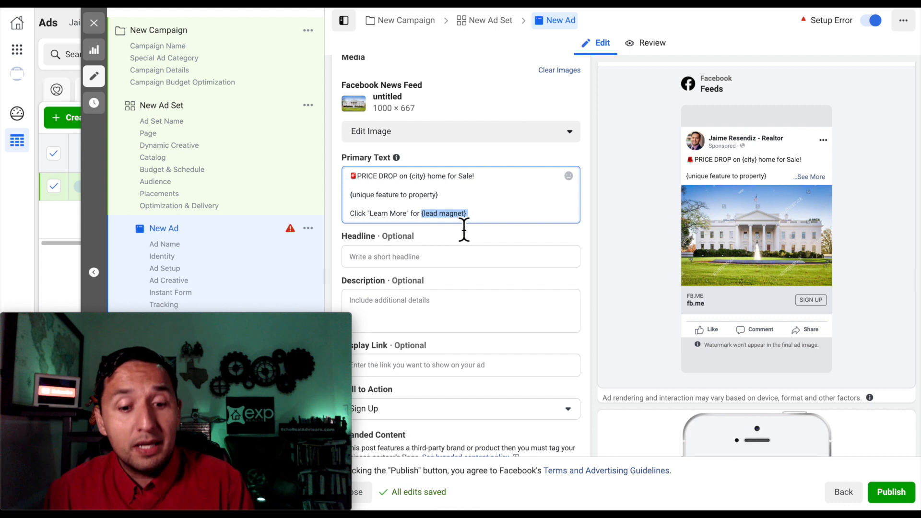
pyautogui.moveTo(497, 216); pyautogui.dragTo(428, 216)
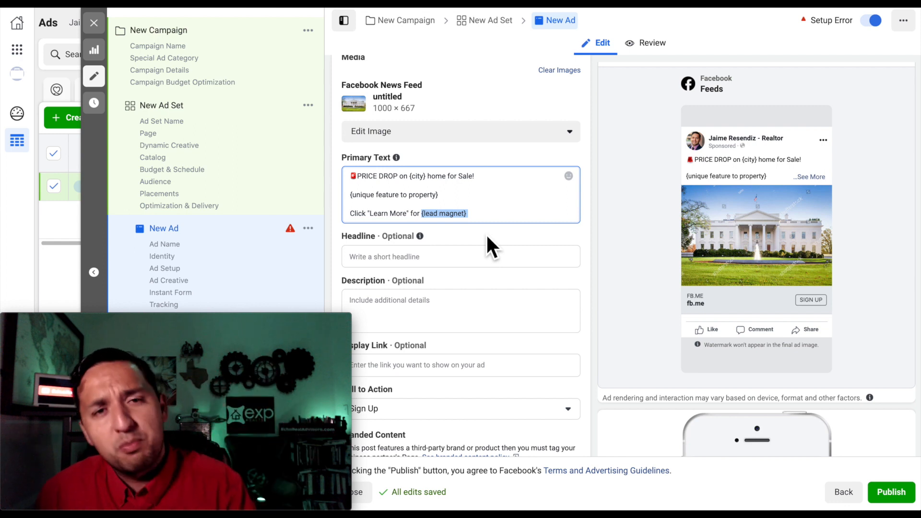
pyautogui.scroll(-1, 487, 235)
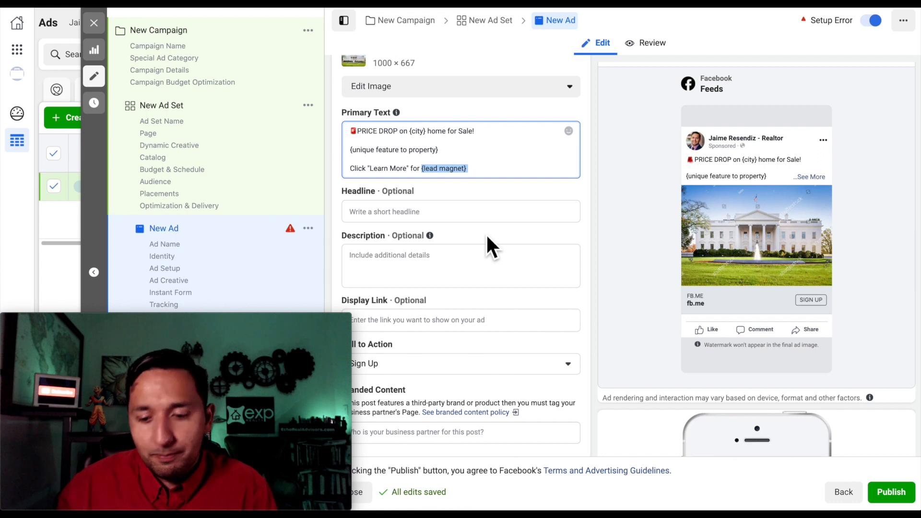
pyautogui.moveTo(778, 231)
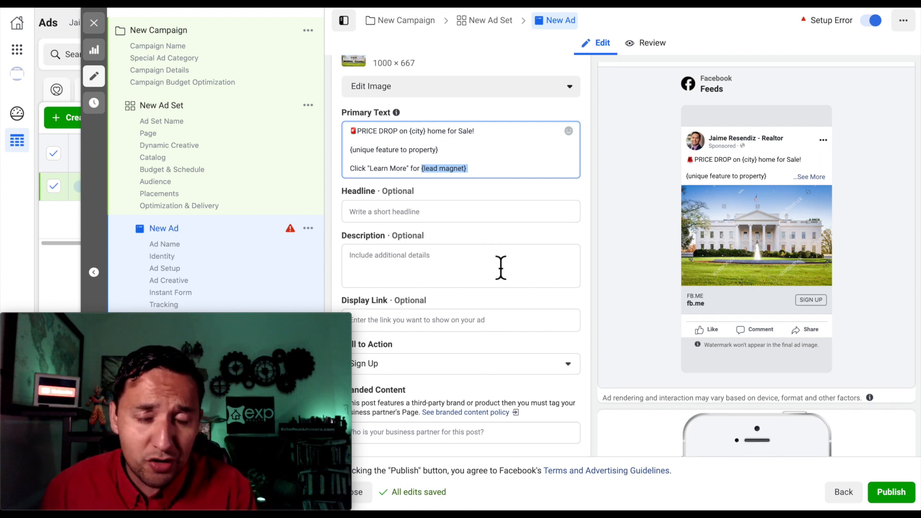
# - Set the ad's headline to "HUGE Price Drop On ATLANTA Home"
pyautogui.scroll(-1, 501, 267)
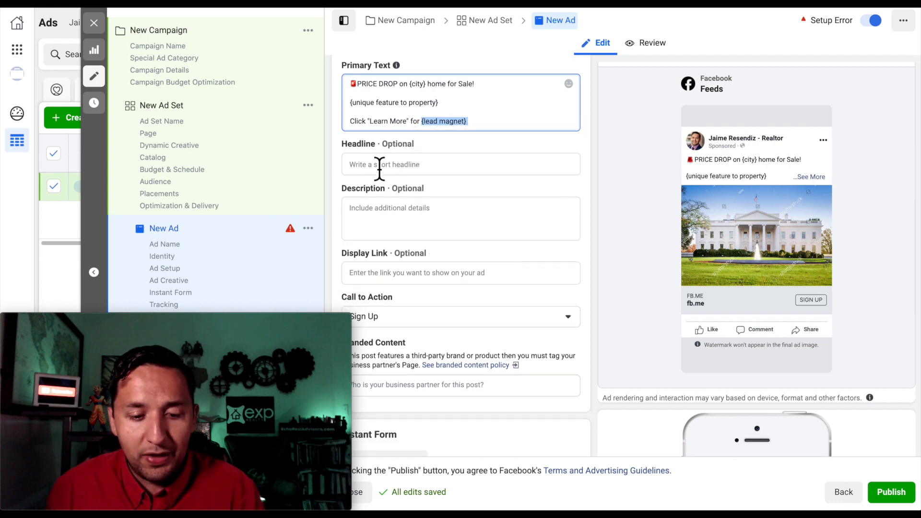
pyautogui.click(369, 171)
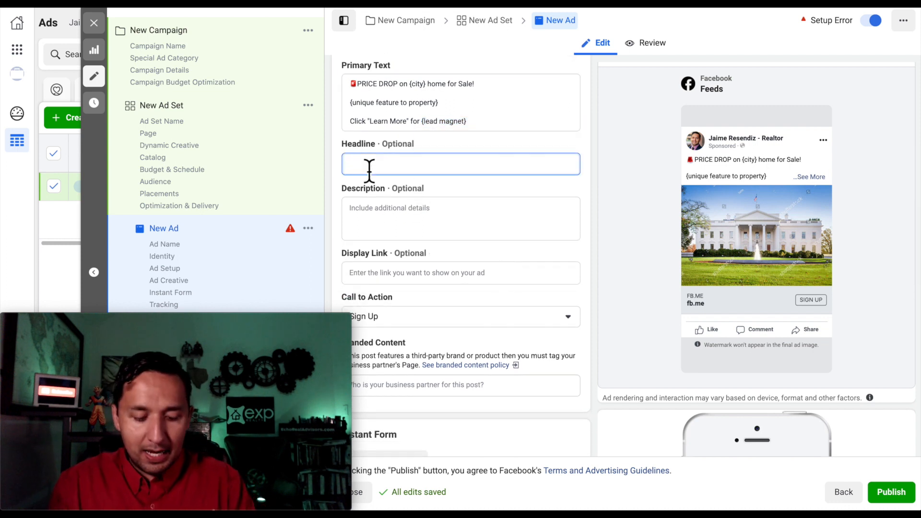
pyautogui.write('HUGE ')
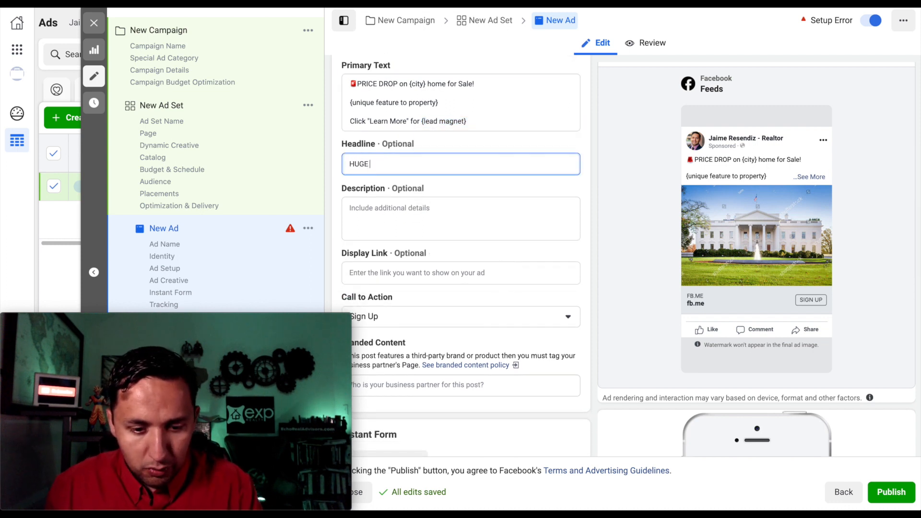
pyautogui.write('Price Drop')
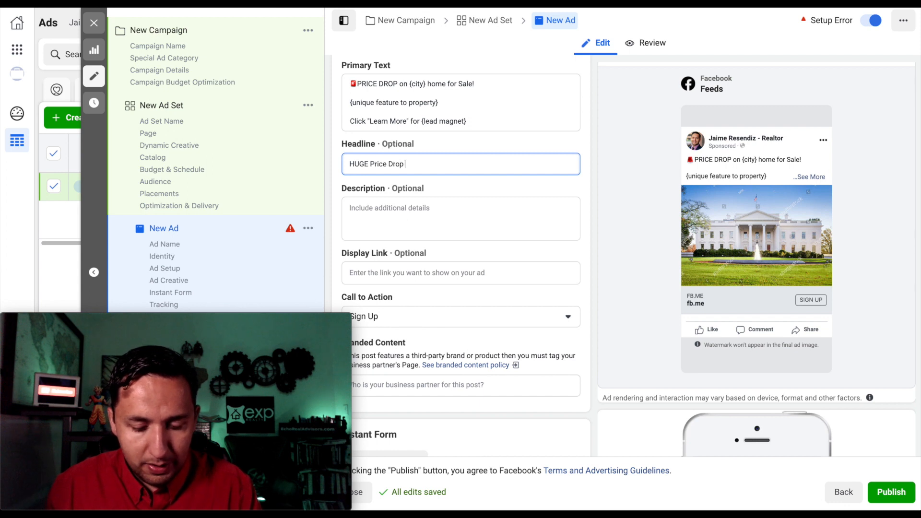
pyautogui.write(' ON')
pyautogui.press('BackSpace')
pyautogui.write('n ')
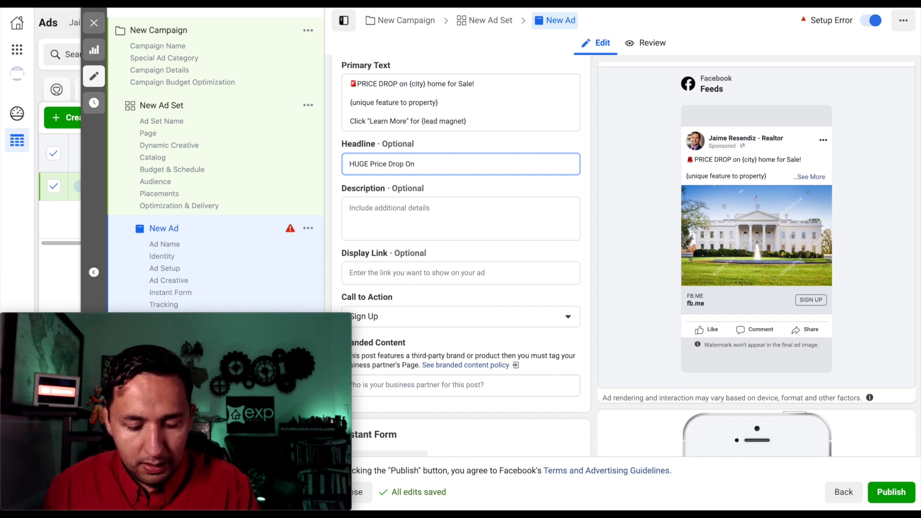
pyautogui.write('Atlatn')
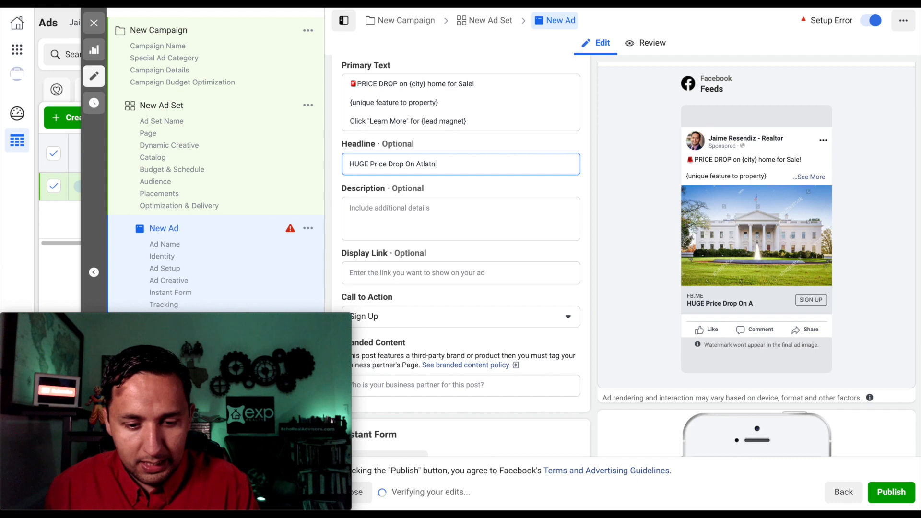
pyautogui.press('BackSpace')
pyautogui.press('BackSpace')
pyautogui.write('ANT')
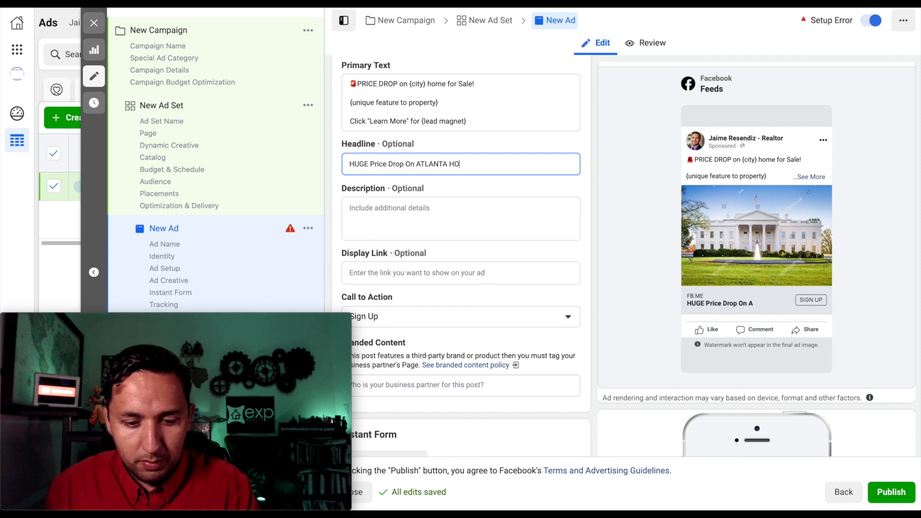
pyautogui.write('A HO')
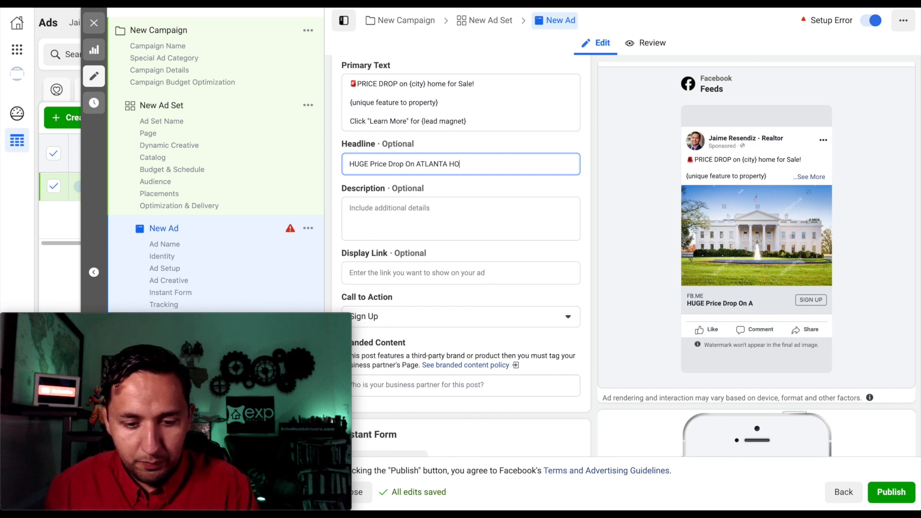
pyautogui.write('ome')
# - Enter "Will not Last" as the ad's description and set its call to action to Learn More
pyautogui.click(368, 216)
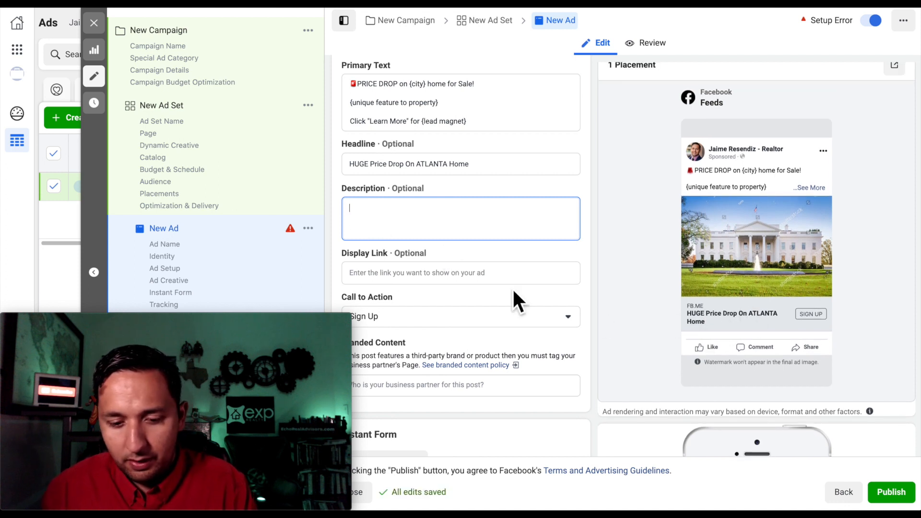
pyautogui.write('Will not Last')
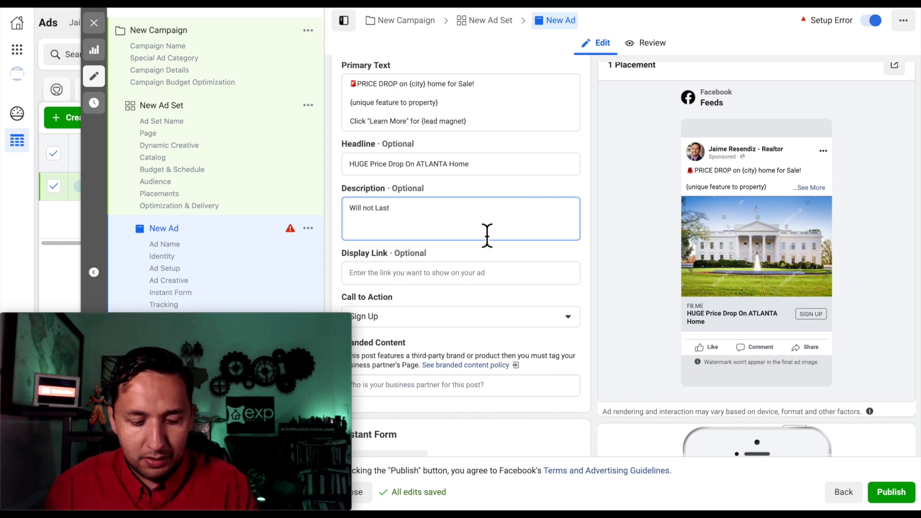
pyautogui.scroll(-3, 555, 263)
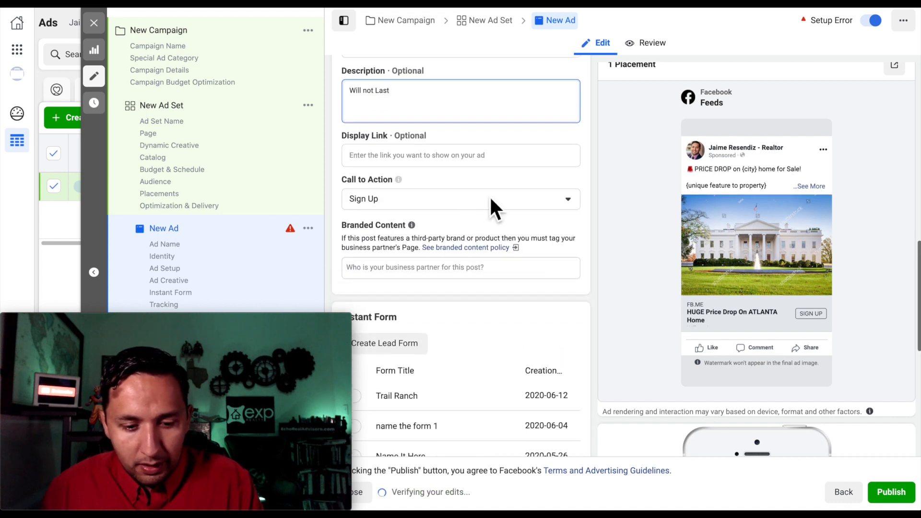
pyautogui.click(450, 194)
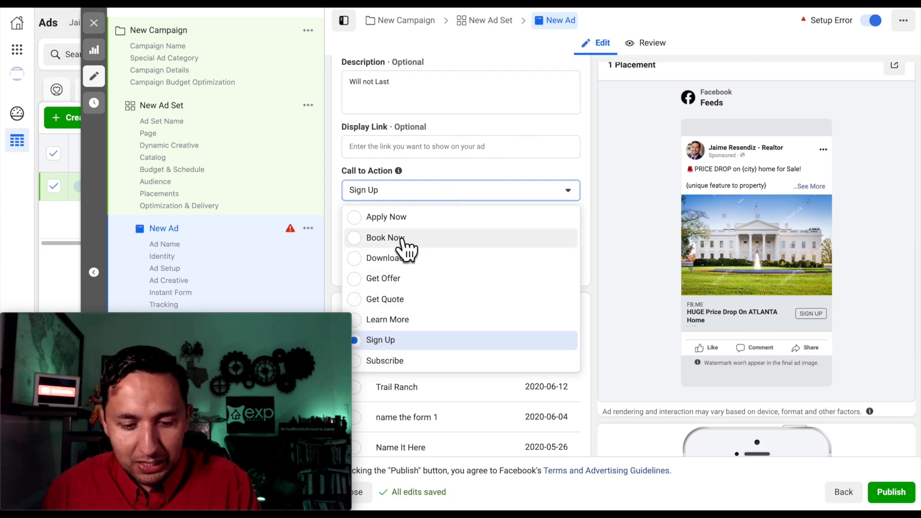
pyautogui.click(397, 328)
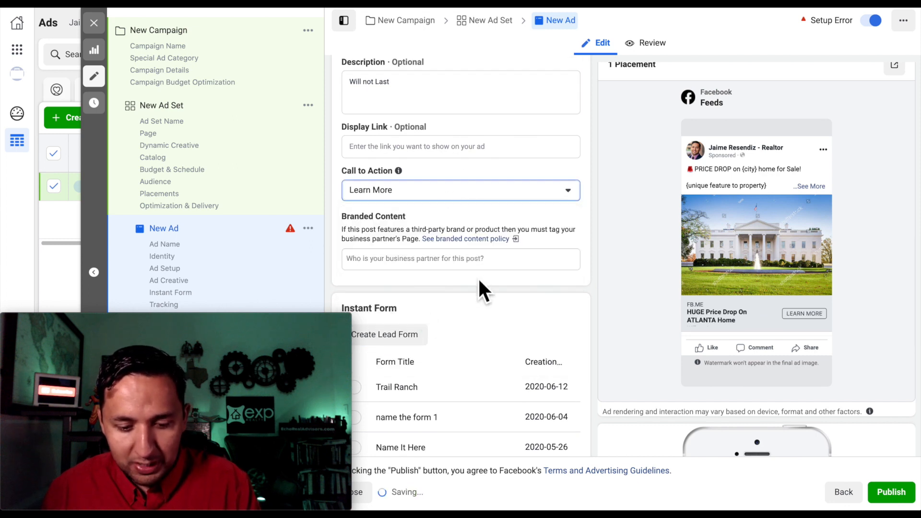
# - Start a new lead form for the ad and set its sharing to Open, then return to the form's content
pyautogui.scroll(-3, 485, 274)
pyautogui.scroll(-1, 485, 283)
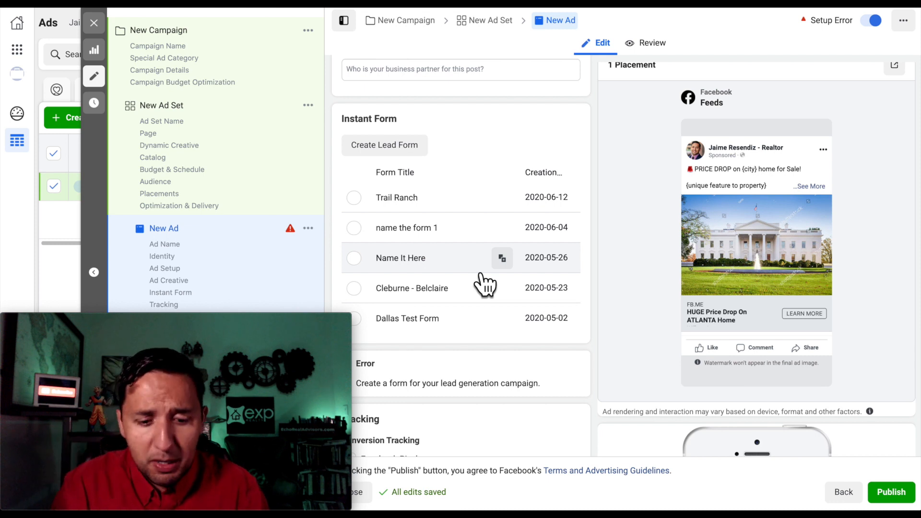
pyautogui.click(396, 144)
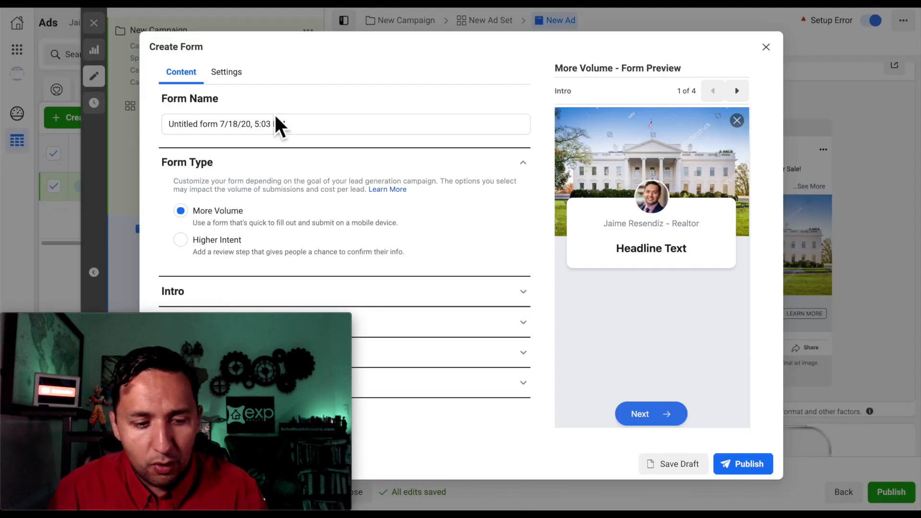
pyautogui.click(227, 77)
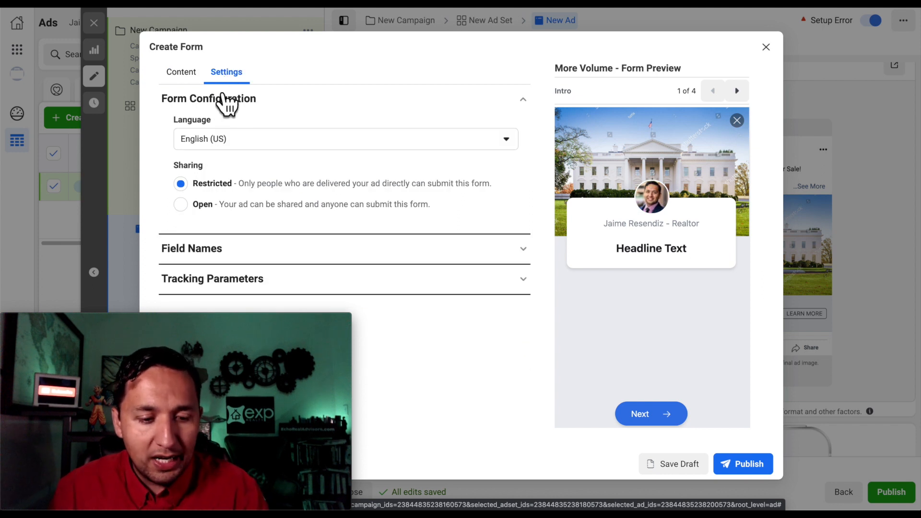
pyautogui.click(180, 205)
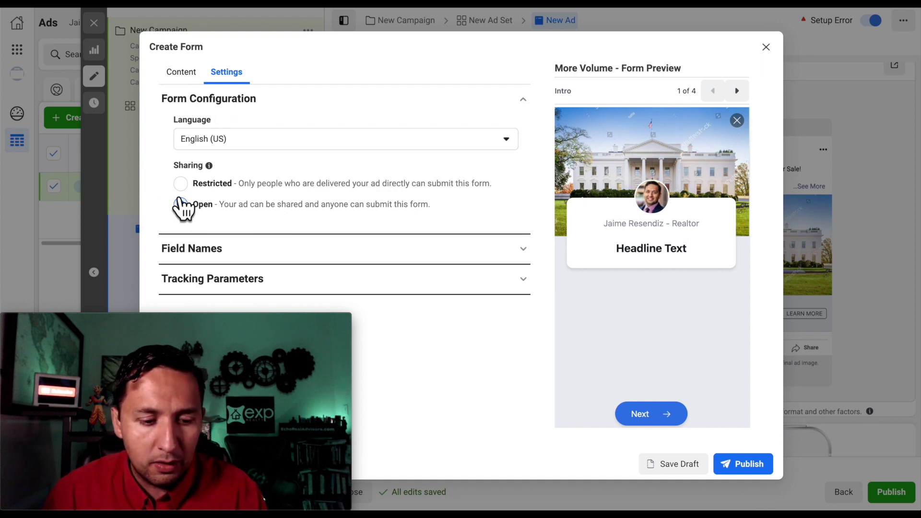
pyautogui.click(179, 73)
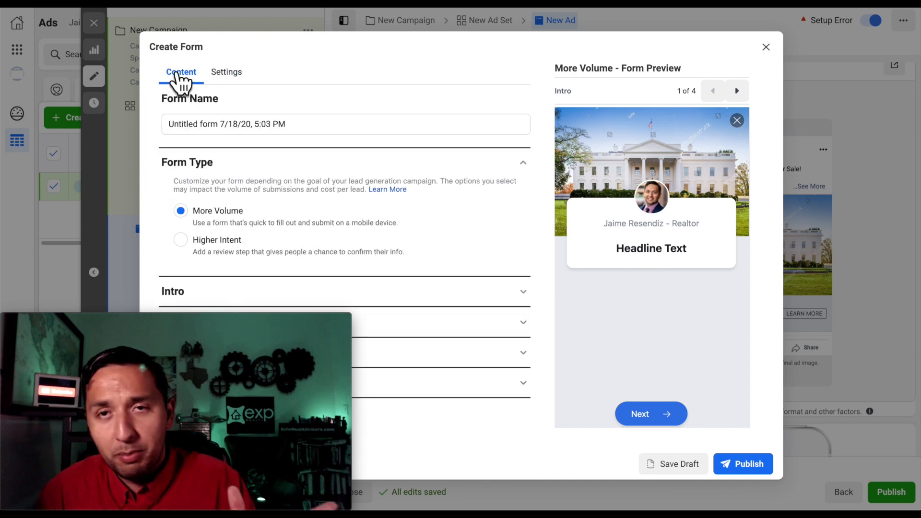
pyautogui.tripleClick(206, 130)
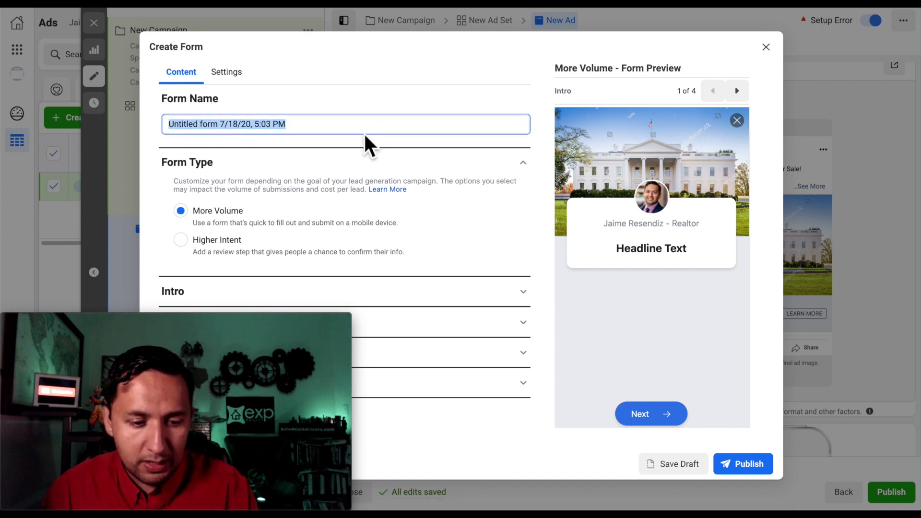
pyautogui.click(372, 167)
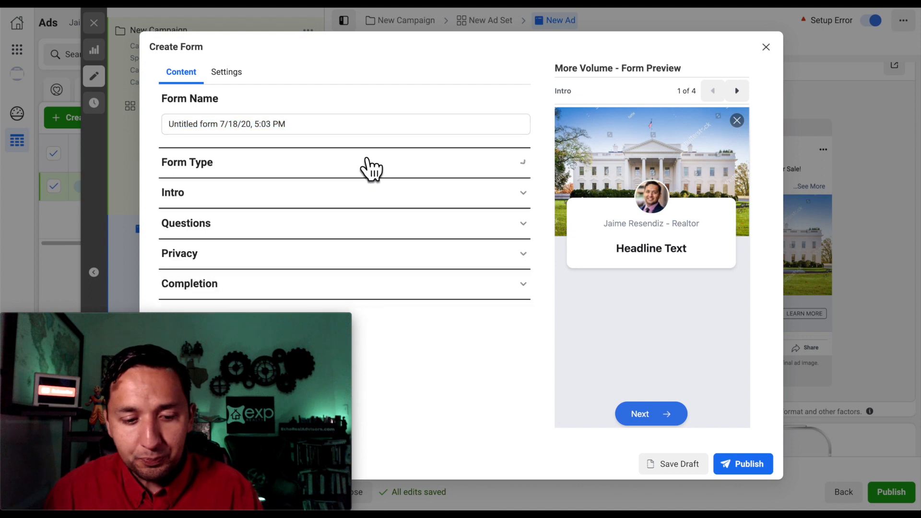
pyautogui.click(323, 125)
pyautogui.click(331, 156)
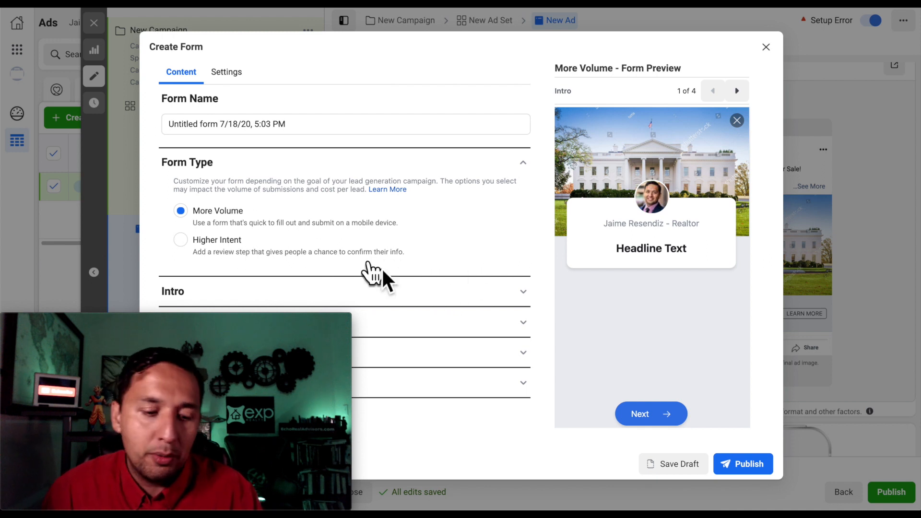
# - Give the form's intro greeting the headline "Price Drop On Atlanta Home" and the paragraph description "Will Not Last"
pyautogui.click(415, 300)
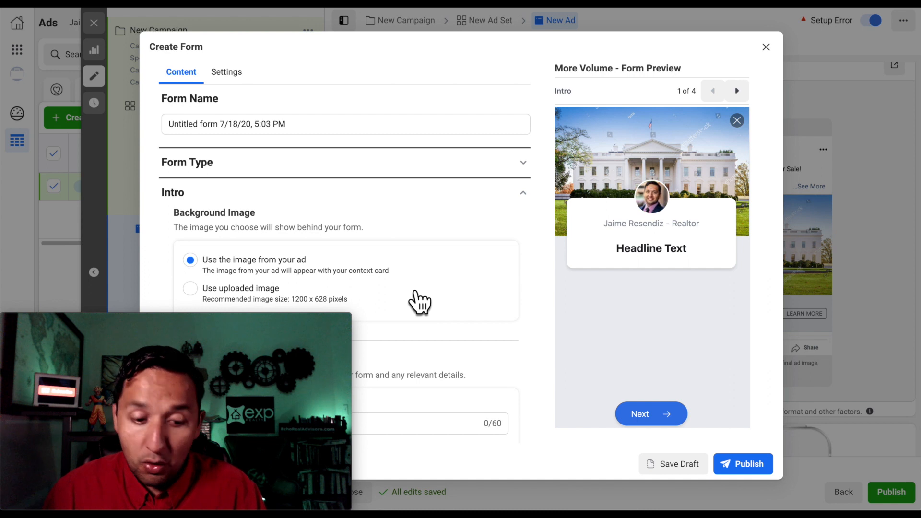
pyautogui.moveTo(193, 322); pyautogui.dragTo(761, 19)
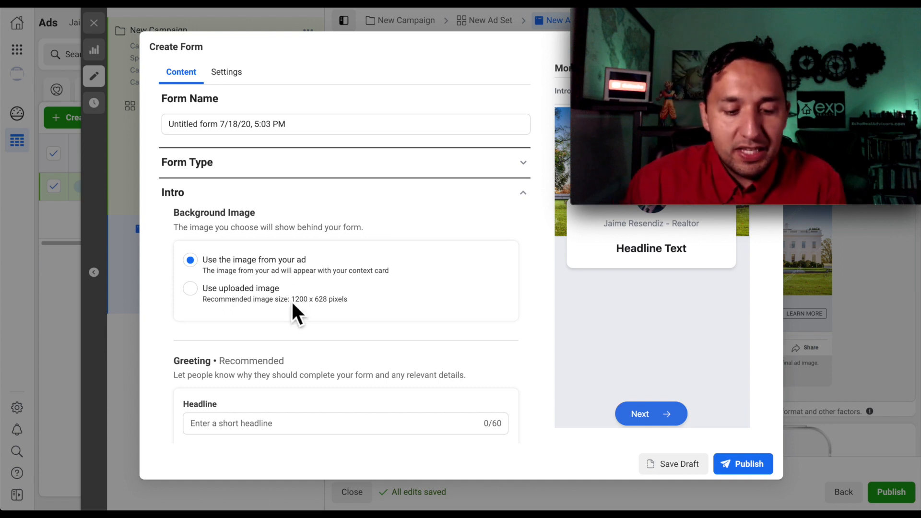
pyautogui.scroll(-3, 265, 405)
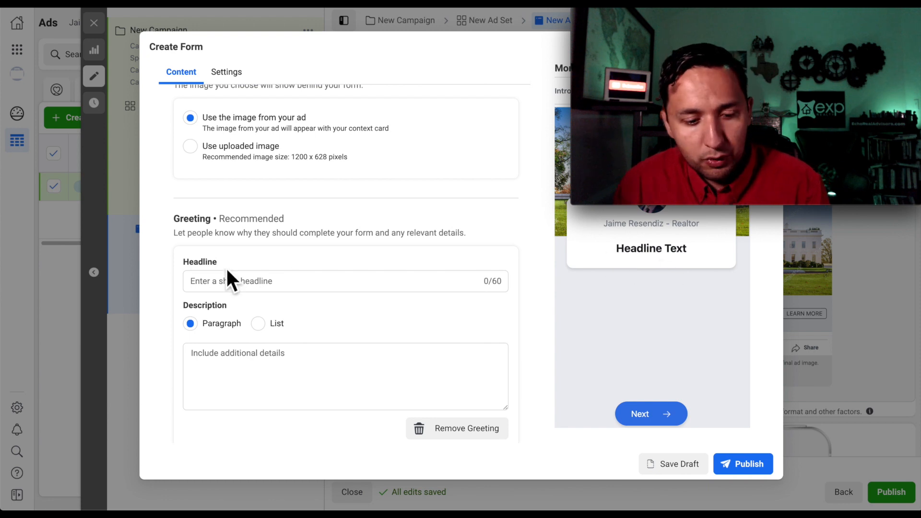
pyautogui.click(216, 283)
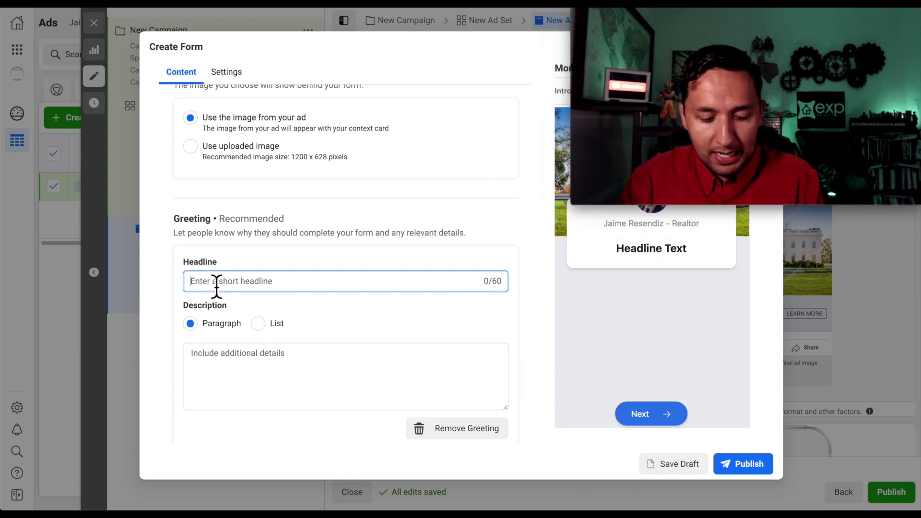
pyautogui.write('Price D')
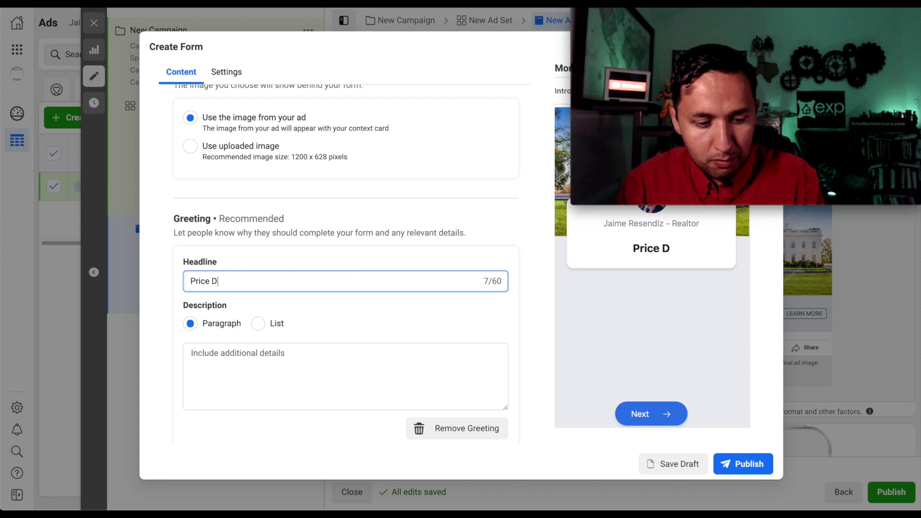
pyautogui.write('rop On Atlanta Home')
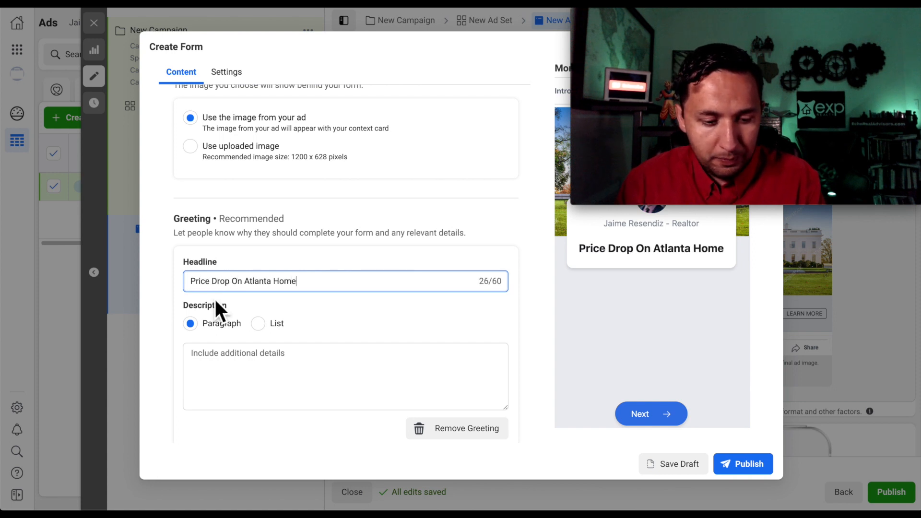
pyautogui.click(216, 356)
pyautogui.write('Will Not Last')
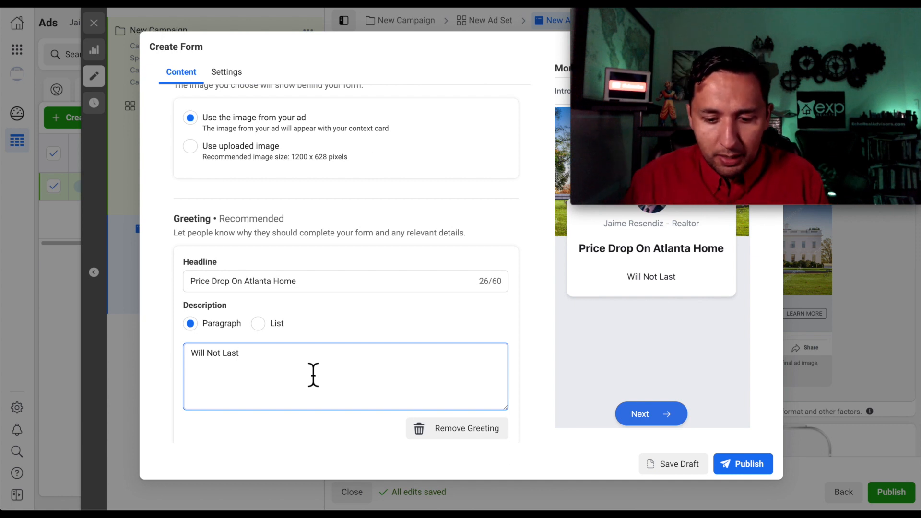
# - In the form's prefill questions, replace the Full name field with First name and place it above Email
pyautogui.scroll(-3, 313, 375)
pyautogui.click(221, 368)
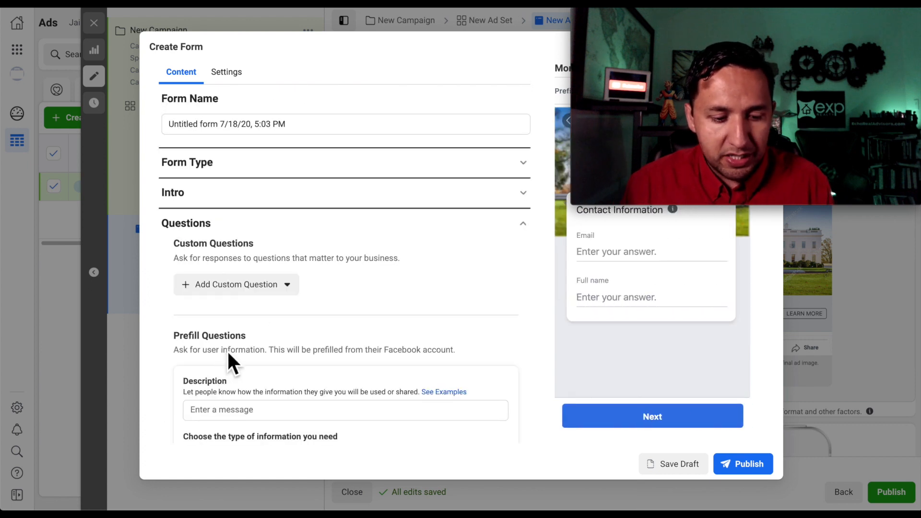
pyautogui.scroll(-4, 381, 322)
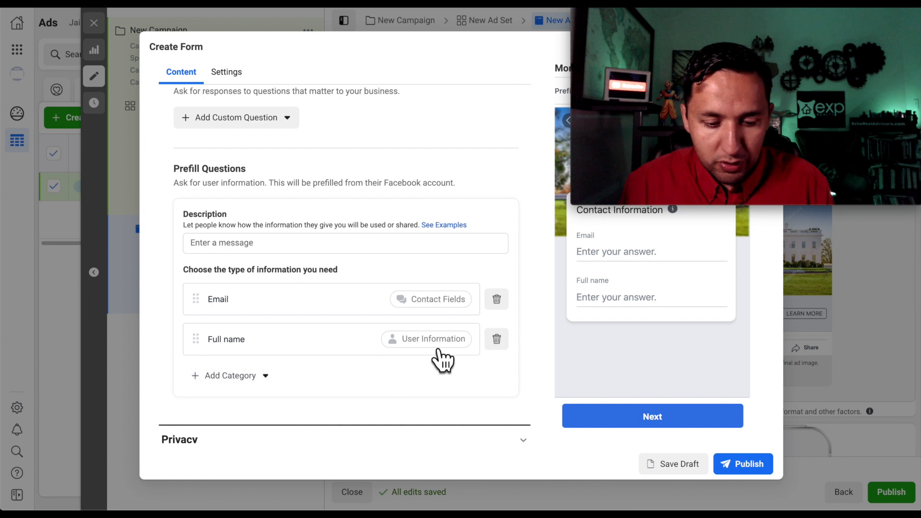
pyautogui.click(497, 341)
pyautogui.click(242, 335)
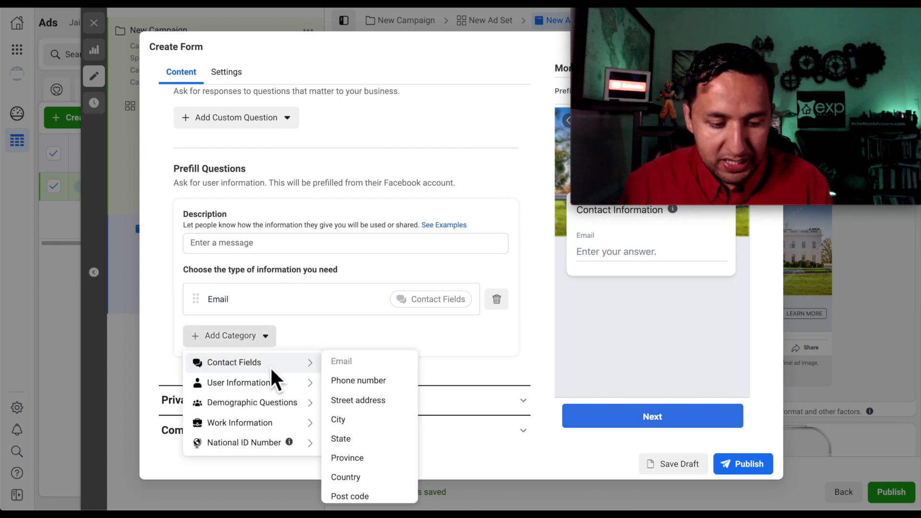
pyautogui.moveTo(276, 390)
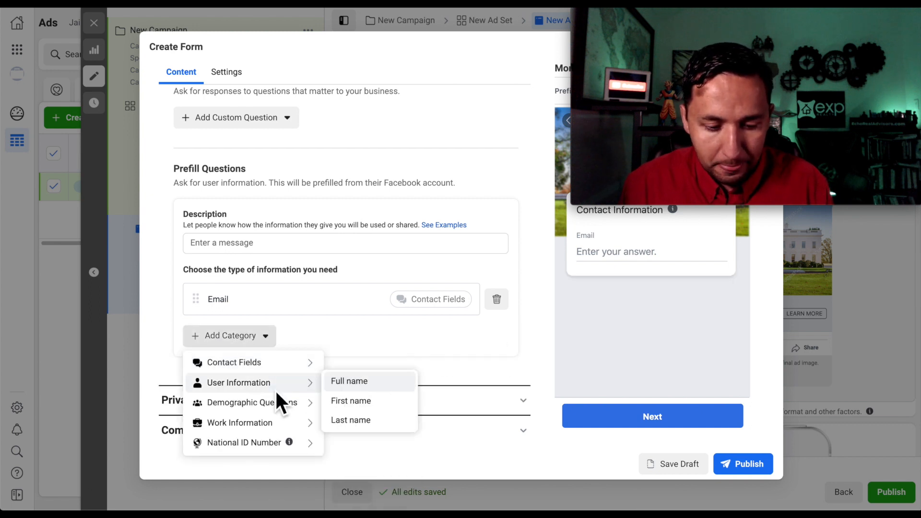
pyautogui.click(356, 402)
pyautogui.moveTo(206, 350); pyautogui.dragTo(209, 318)
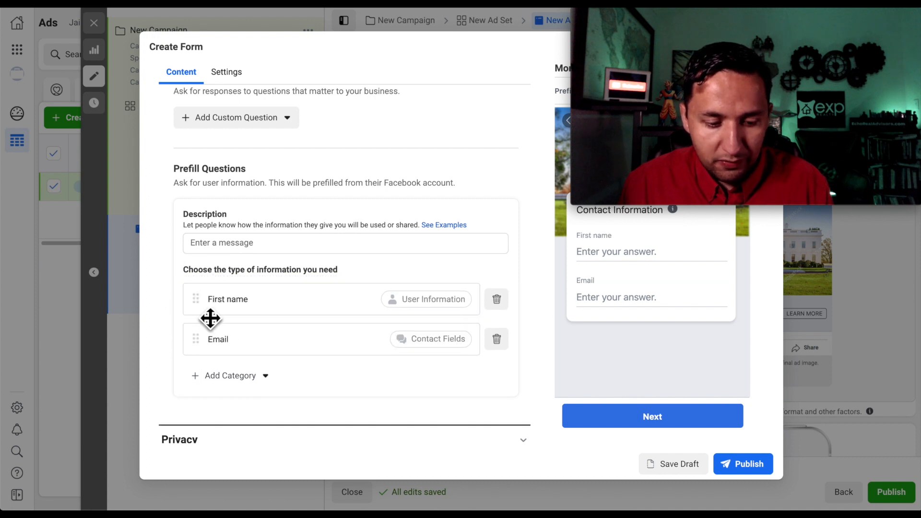
# - Add the Phone number contact field to the form's prefill questions
pyautogui.click(247, 384)
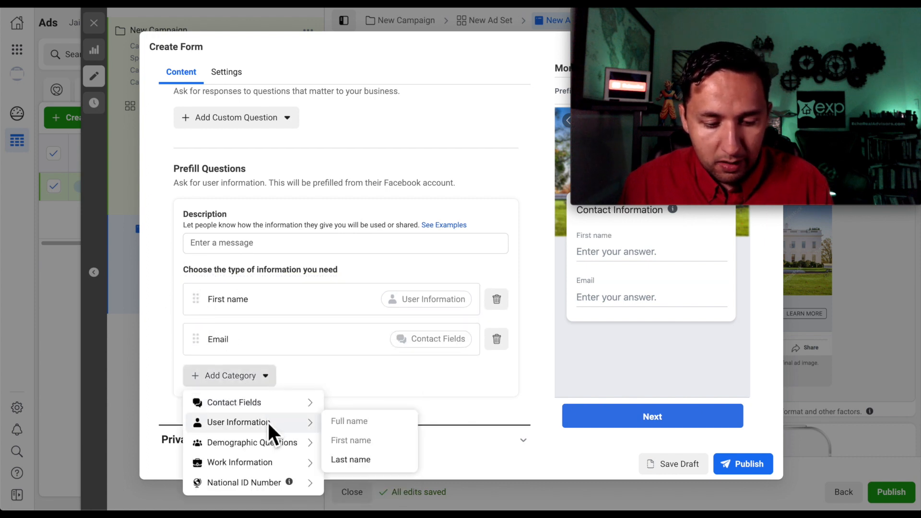
pyautogui.moveTo(272, 407)
pyautogui.click(349, 422)
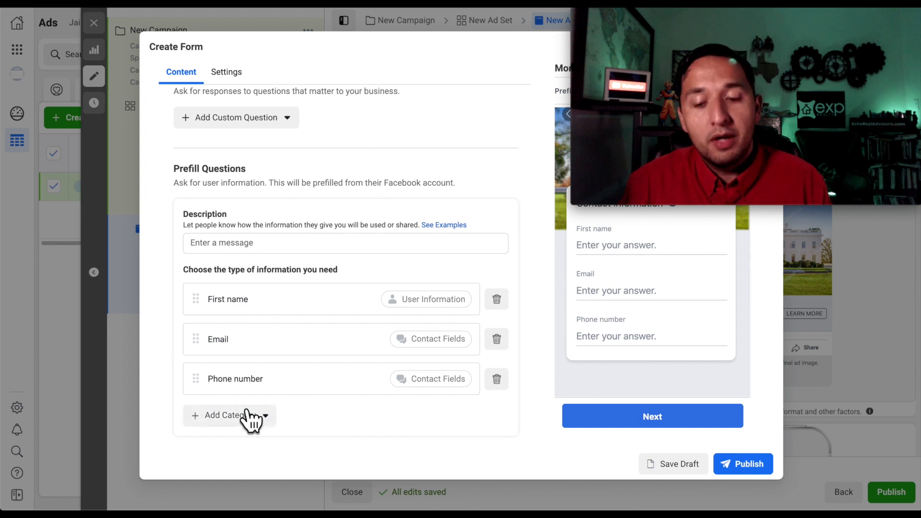
# - Set the prefill questions' description to "Where Can I Send You Additional Details"
pyautogui.scroll(-3, 249, 417)
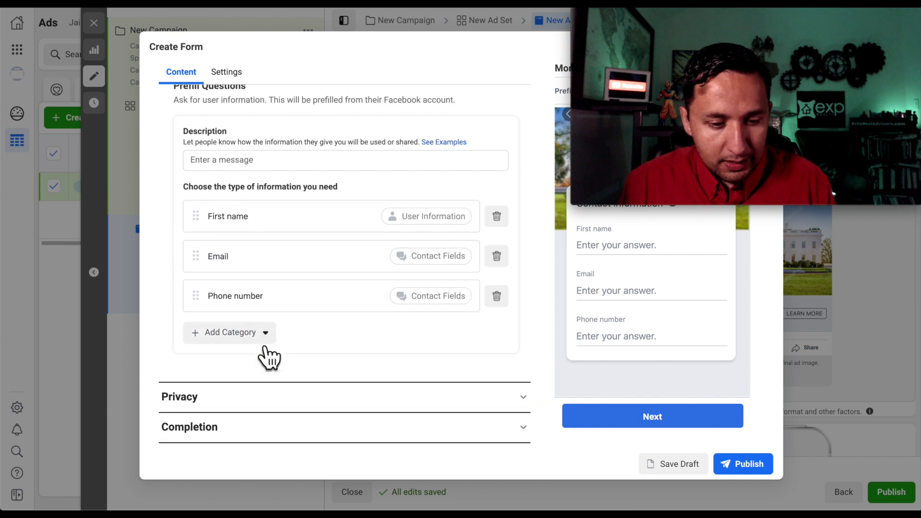
pyautogui.scroll(-1, 264, 352)
pyautogui.click(213, 168)
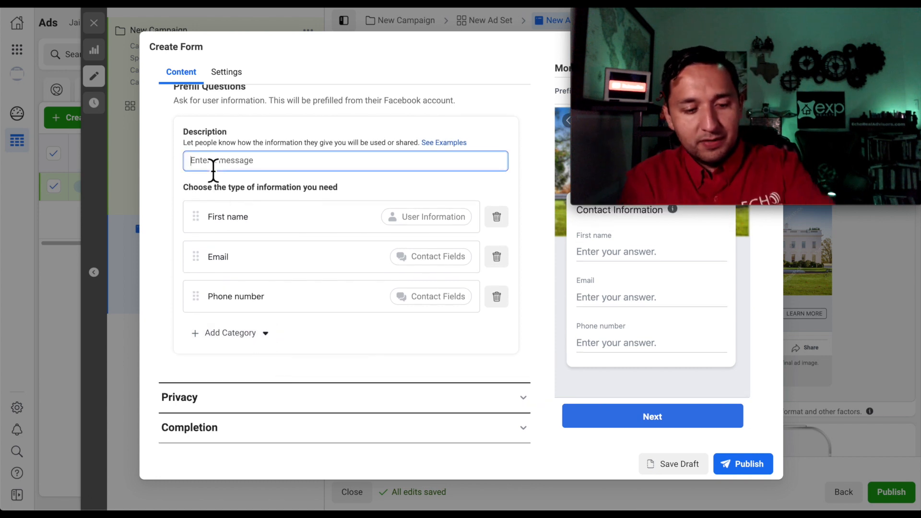
pyautogui.scroll(1, 505, 321)
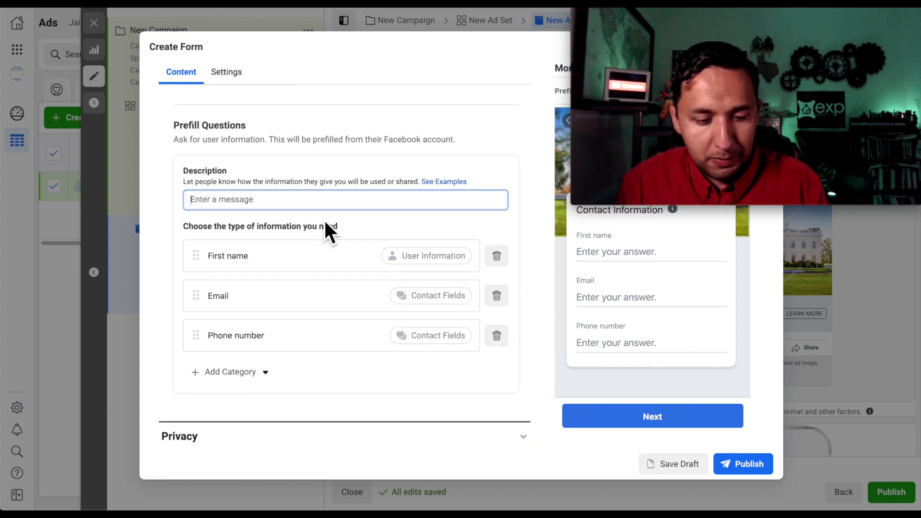
pyautogui.write('Where C')
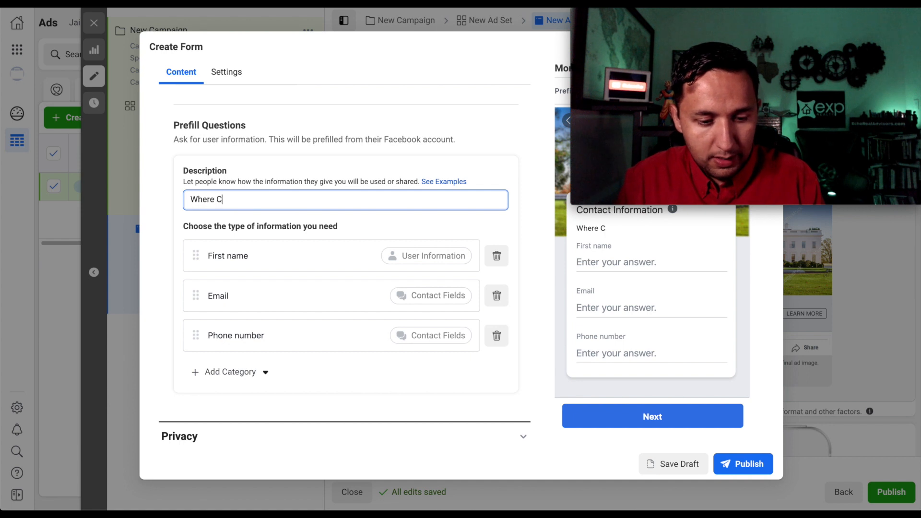
pyautogui.write('an I sen')
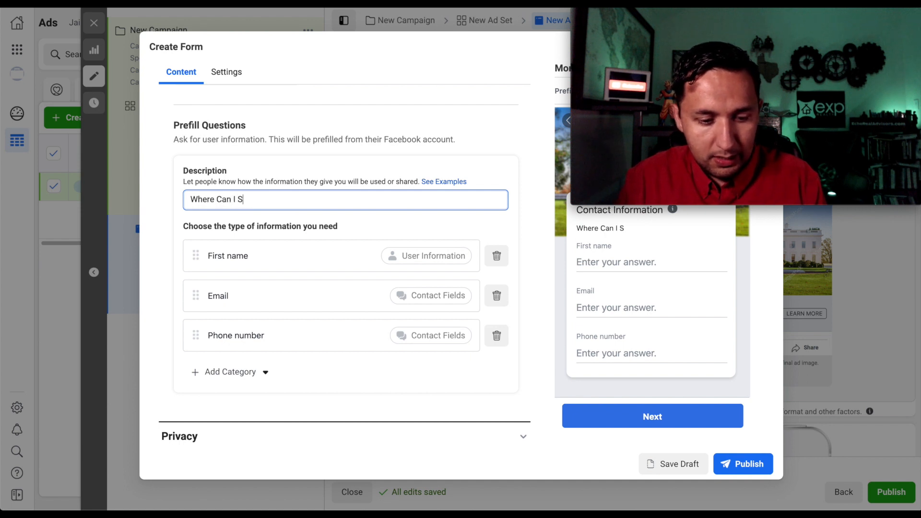
pyautogui.write('d You Addit')
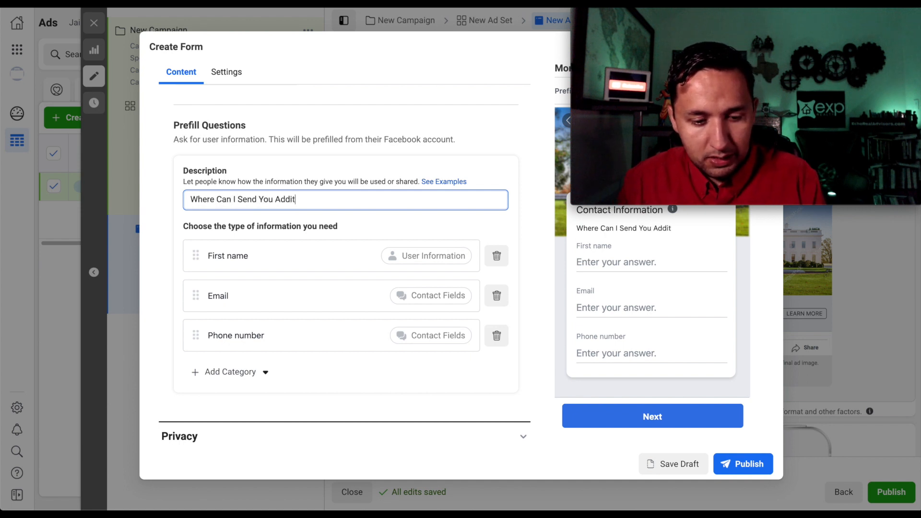
pyautogui.press('BackSpace')
pyautogui.press('BackSpace')
pyautogui.press('BackSpace')
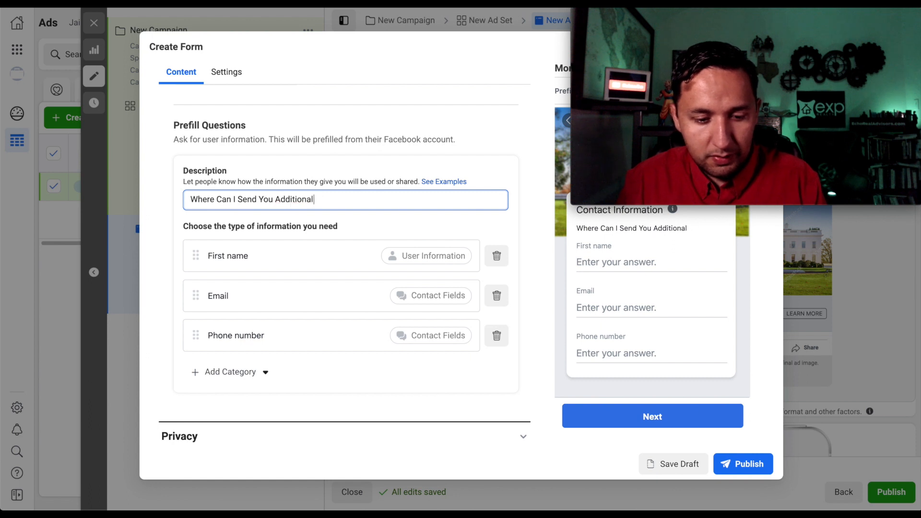
pyautogui.write('nal Details')
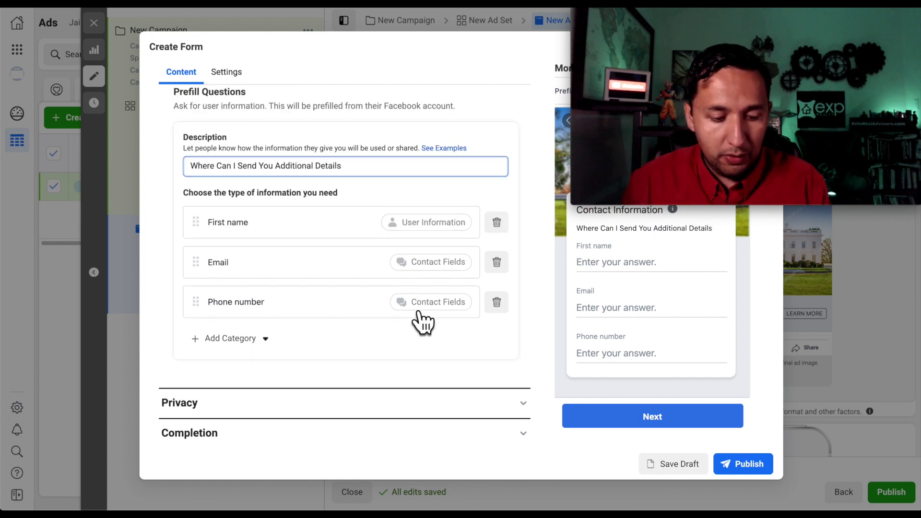
pyautogui.click(300, 398)
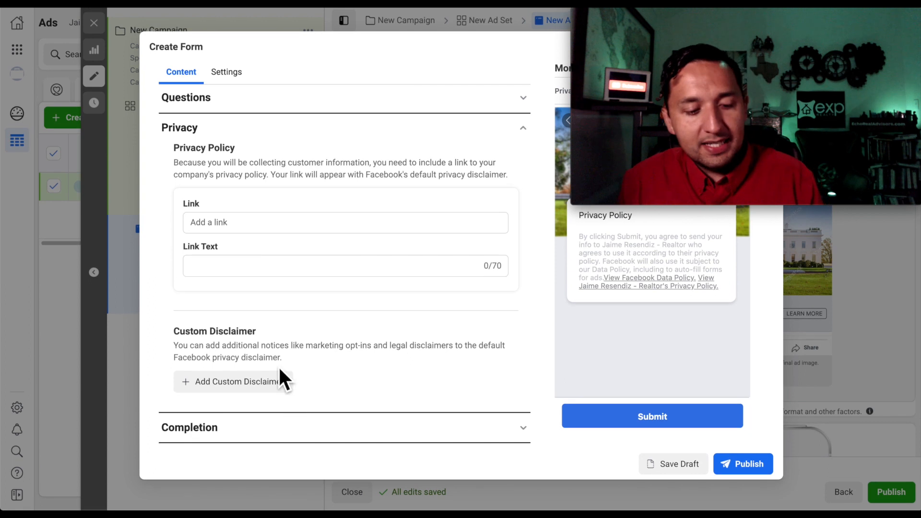
pyautogui.click(249, 227)
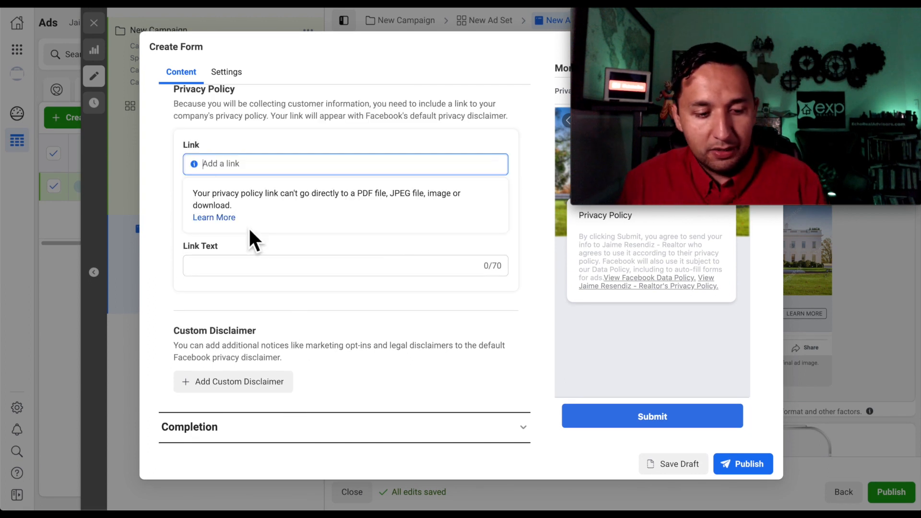
pyautogui.write('www.pri')
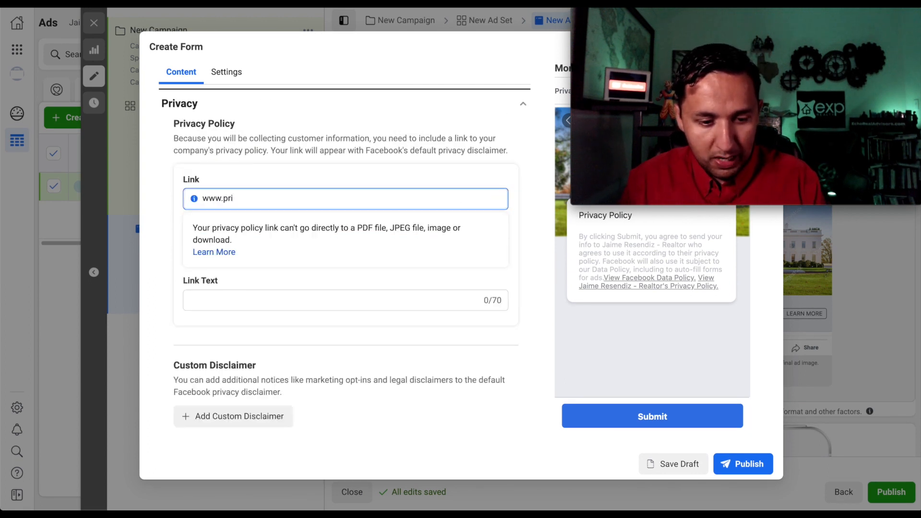
pyautogui.write('vacy.com')
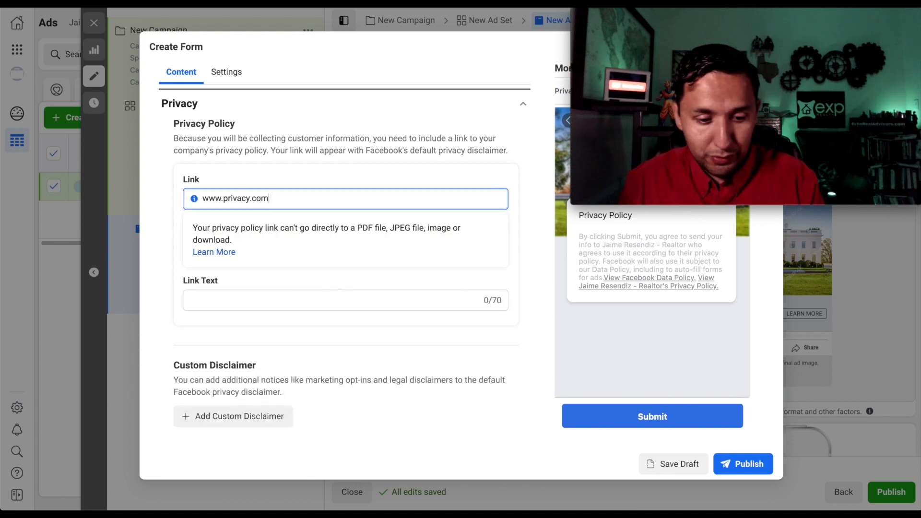
pyautogui.click(232, 305)
pyautogui.write('Privacy')
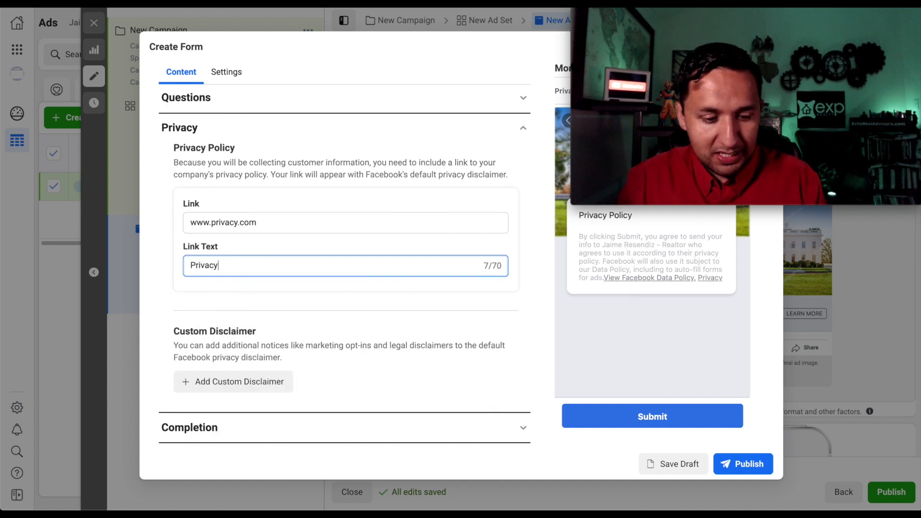
pyautogui.write(' LOlic')
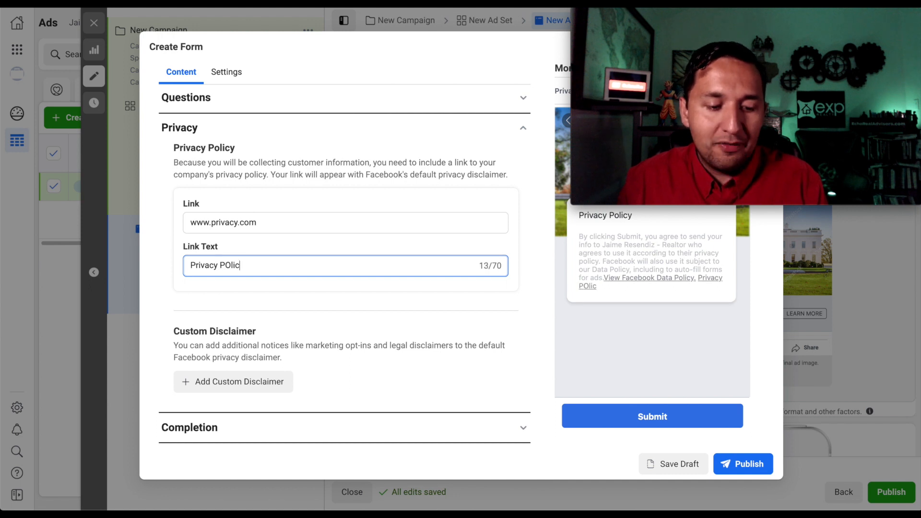
pyautogui.press('BackSpace')
pyautogui.write('olicy')
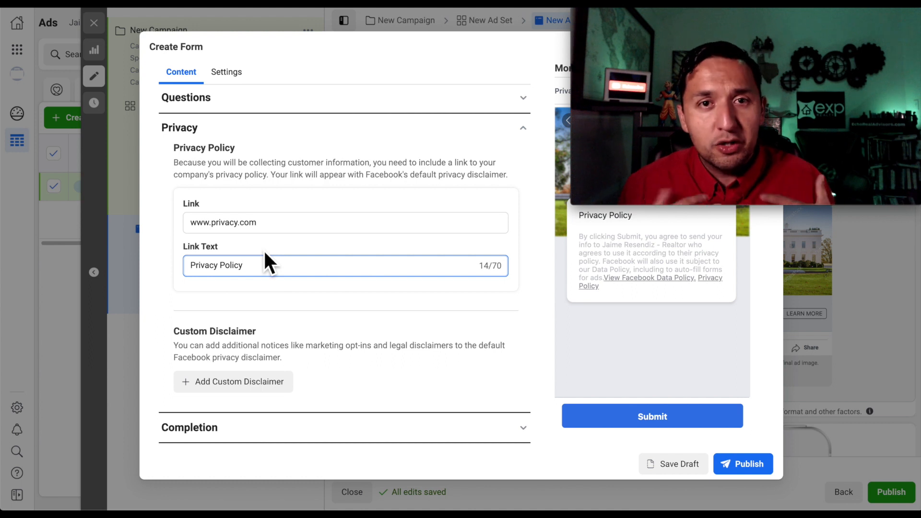
# - Replace the completion message's description with "Check Your Email For This Beautiful Home"
pyautogui.click(330, 428)
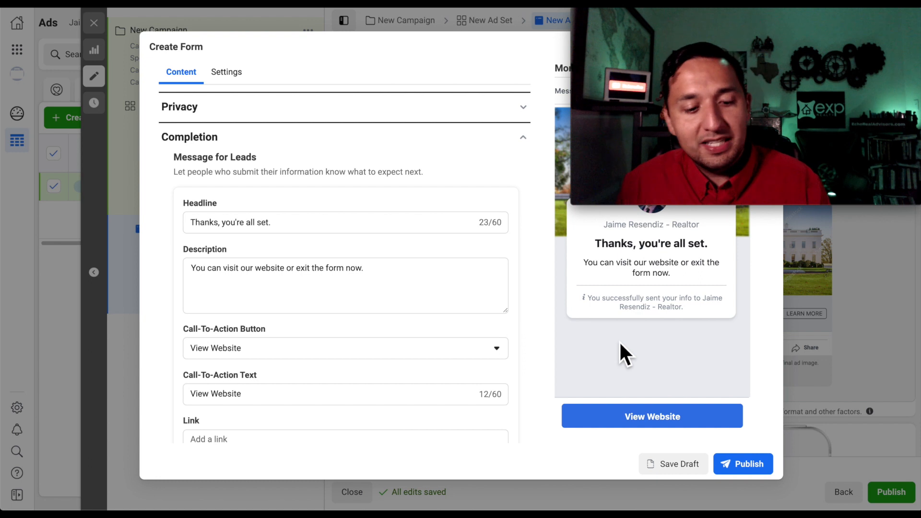
pyautogui.click(393, 285)
pyautogui.tripleClick(226, 278)
pyautogui.write('Check ')
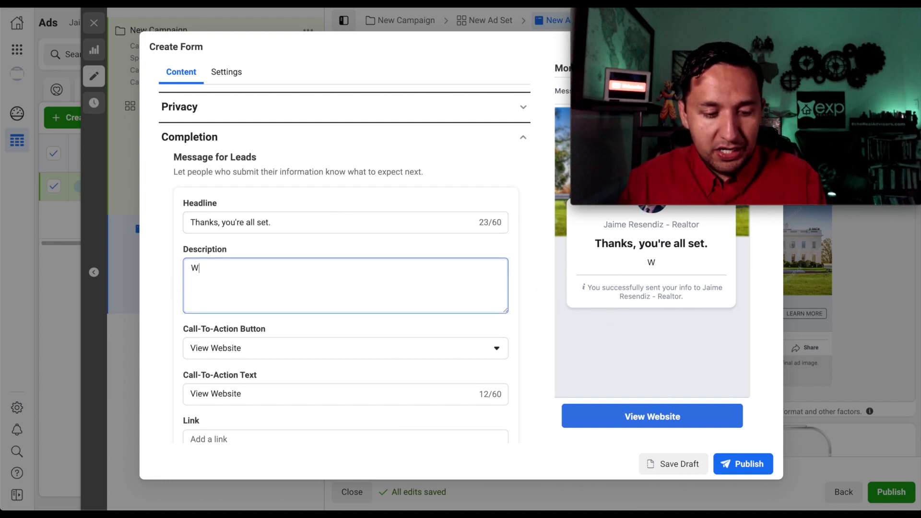
pyautogui.write('Your ')
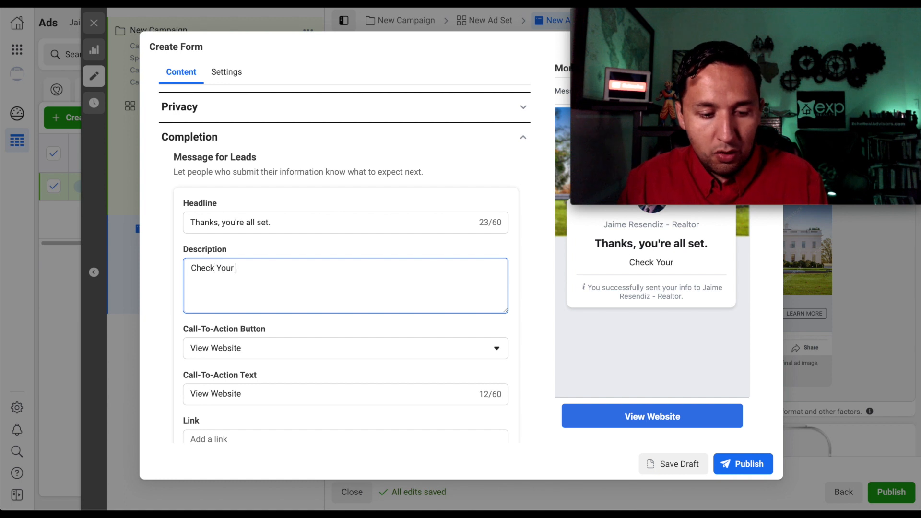
pyautogui.write('Email Fo')
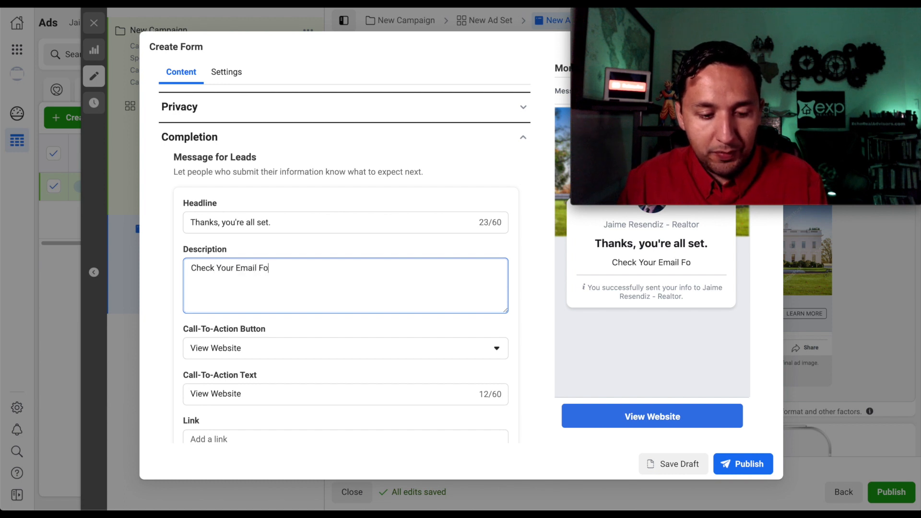
pyautogui.write('r this Beautfiu')
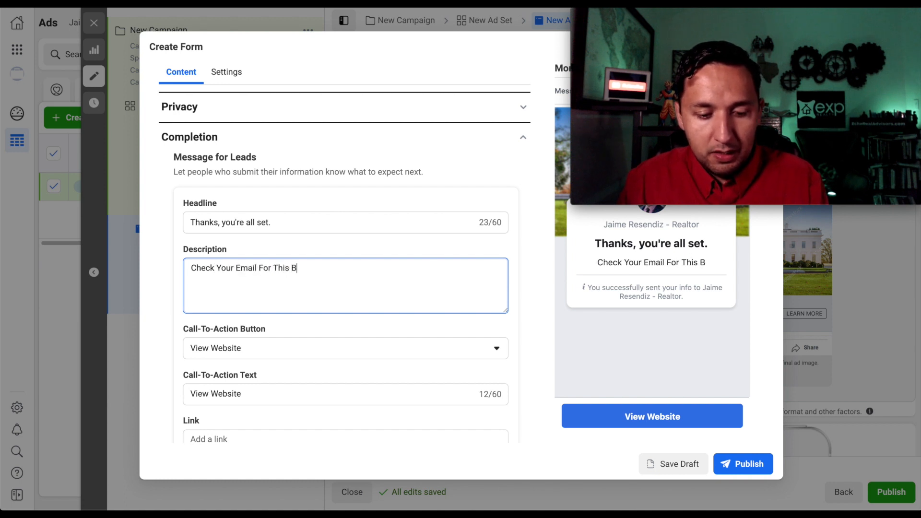
pyautogui.press('BackSpace')
pyautogui.press('BackSpace')
pyautogui.press('BackSpace')
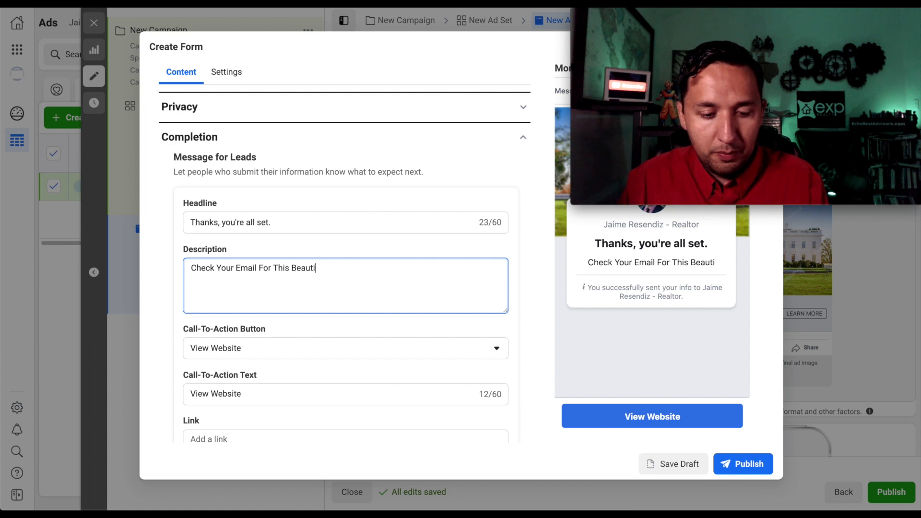
pyautogui.write('iful Home')
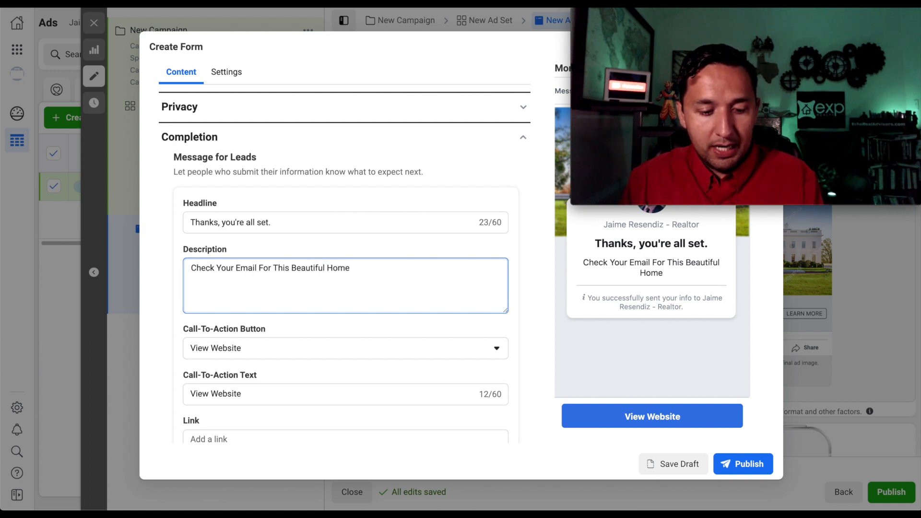
# - Set the completion page's call to action to Call Business with the text "Let's Talk Now"
pyautogui.click(239, 353)
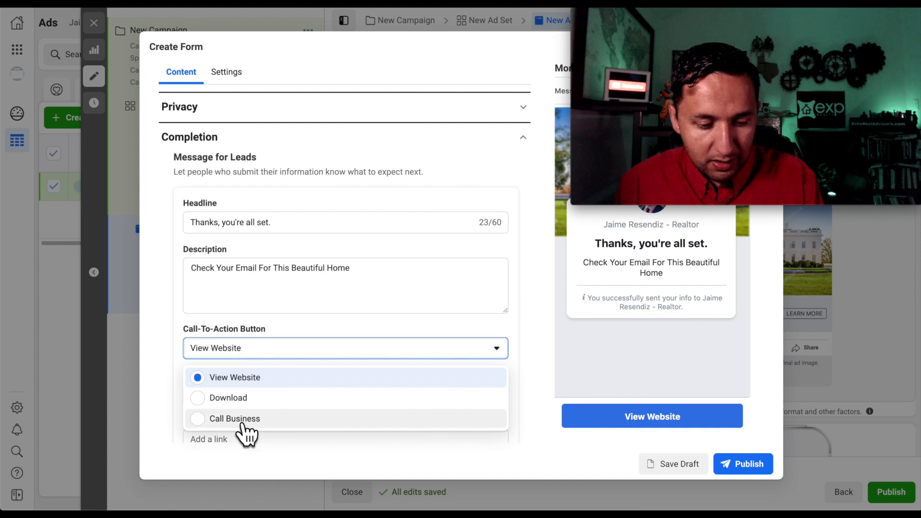
pyautogui.click(240, 419)
pyautogui.click(265, 401)
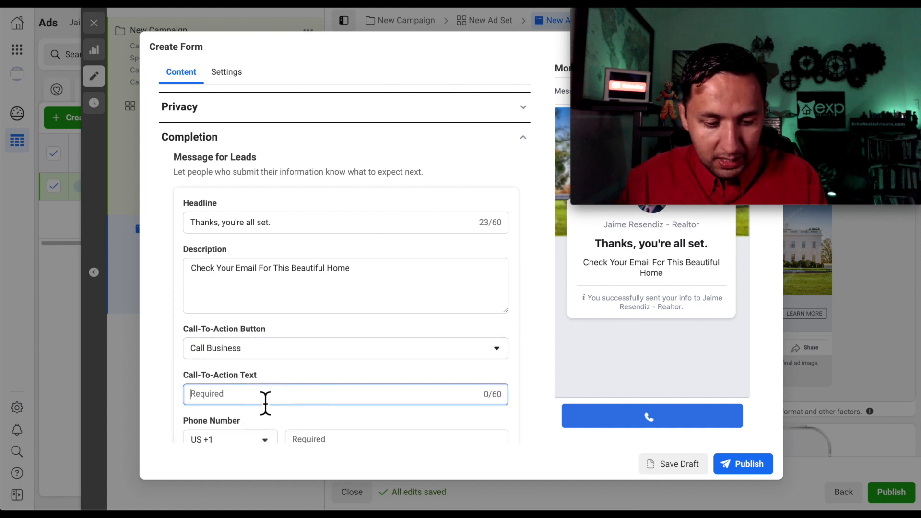
pyautogui.write('Ca')
pyautogui.press('BackSpace')
pyautogui.press('BackSpace')
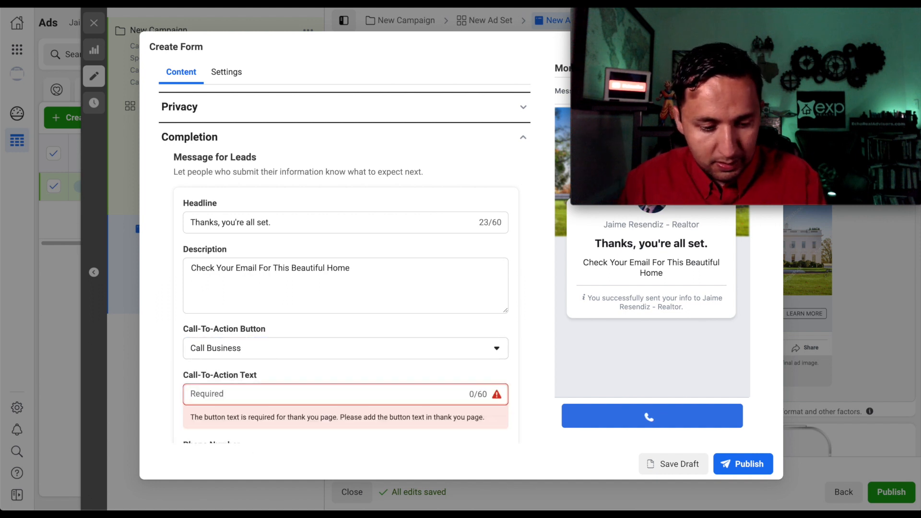
pyautogui.write('Call')
pyautogui.press('BackSpace')
pyautogui.press('BackSpace')
pyautogui.press('BackSpace')
pyautogui.press('BackSpace')
pyautogui.write('L')
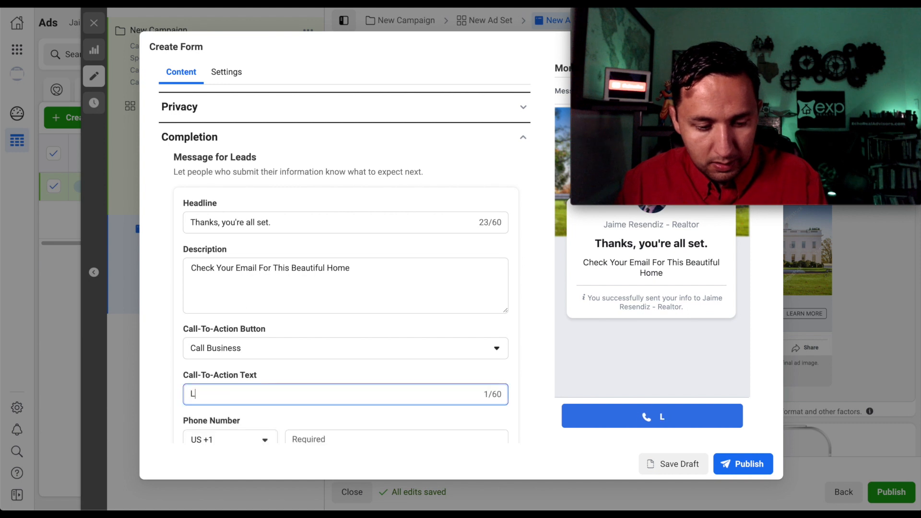
pyautogui.write("et's Talk Now")
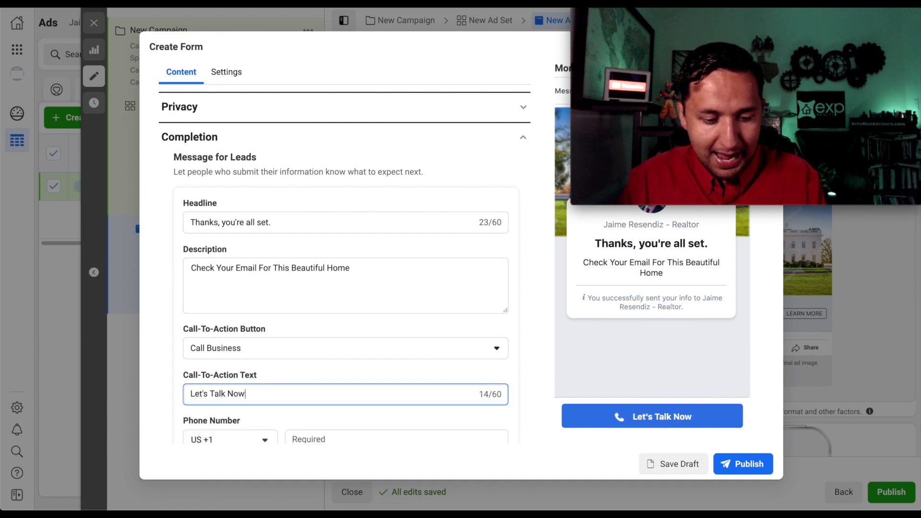
# - Close the lead form without saving or publishing it, and confirm discarding its contents
pyautogui.click(334, 450)
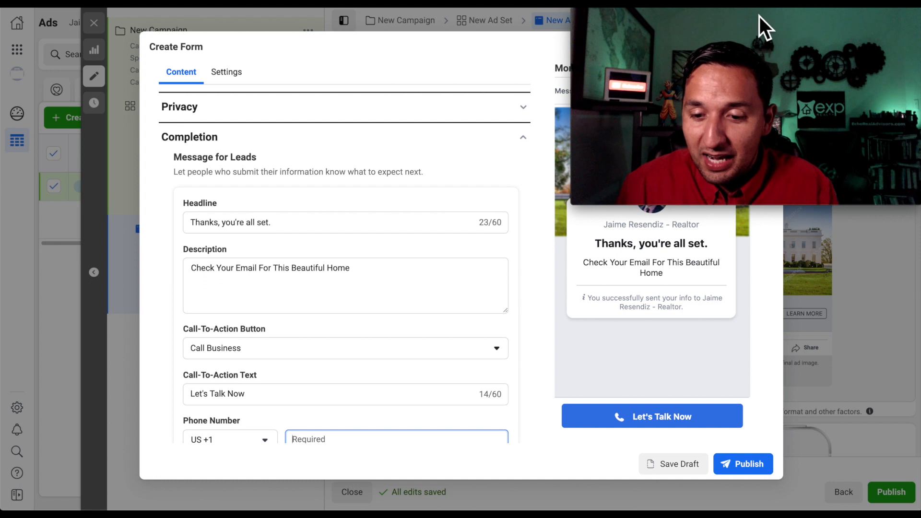
pyautogui.moveTo(759, 16); pyautogui.dragTo(419, 191)
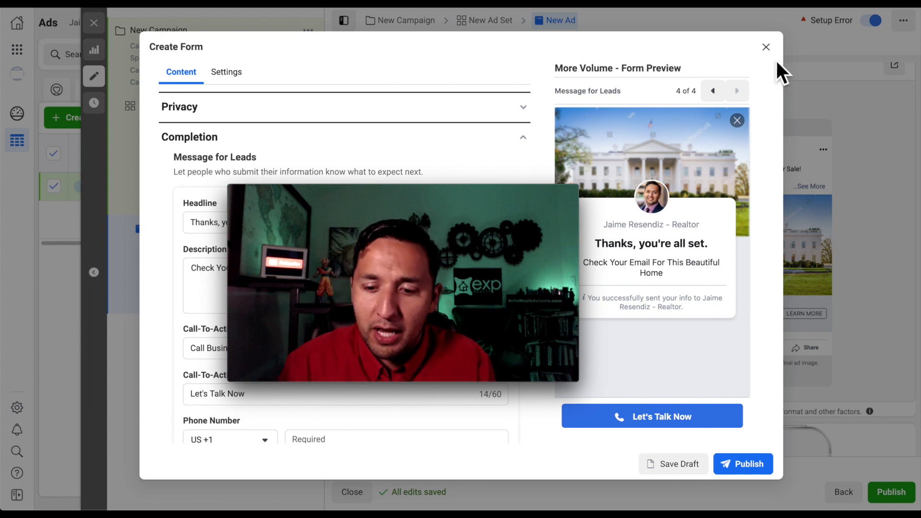
pyautogui.click(766, 47)
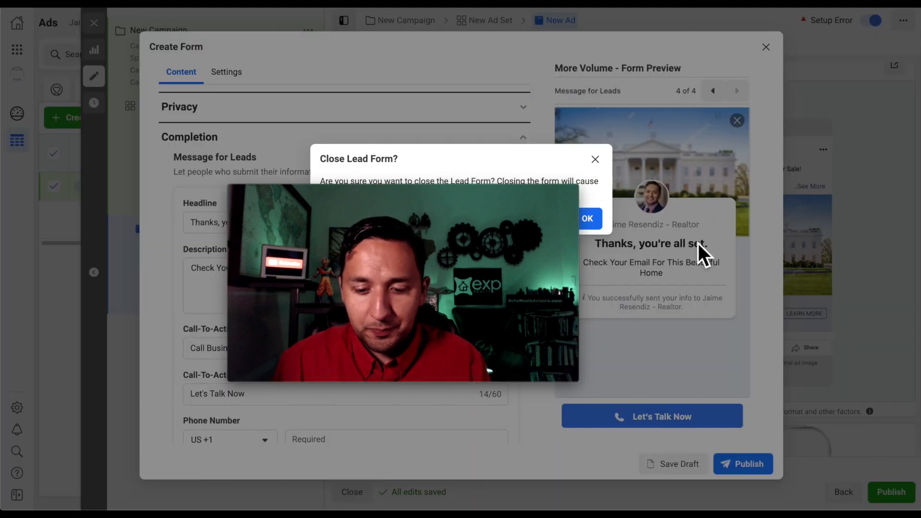
pyautogui.click(590, 221)
pyautogui.moveTo(539, 197); pyautogui.dragTo(750, 76)
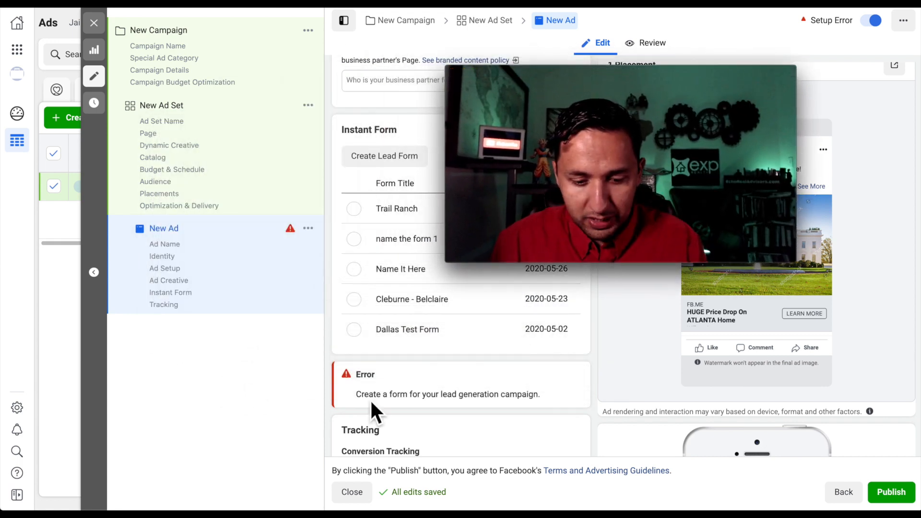
# - Check the new ad's tracking settings and close the ad editor, leaving the draft items unpublished
pyautogui.scroll(-3, 370, 398)
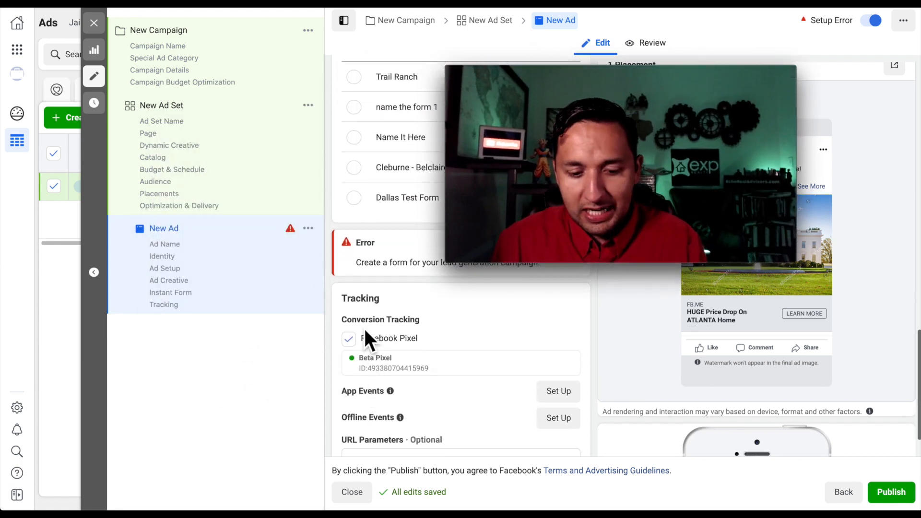
pyautogui.scroll(-1, 434, 346)
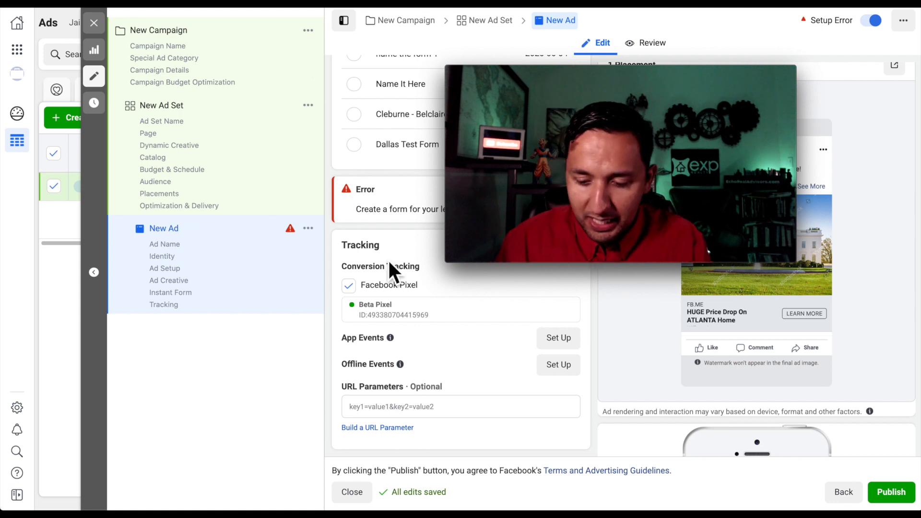
pyautogui.click(95, 24)
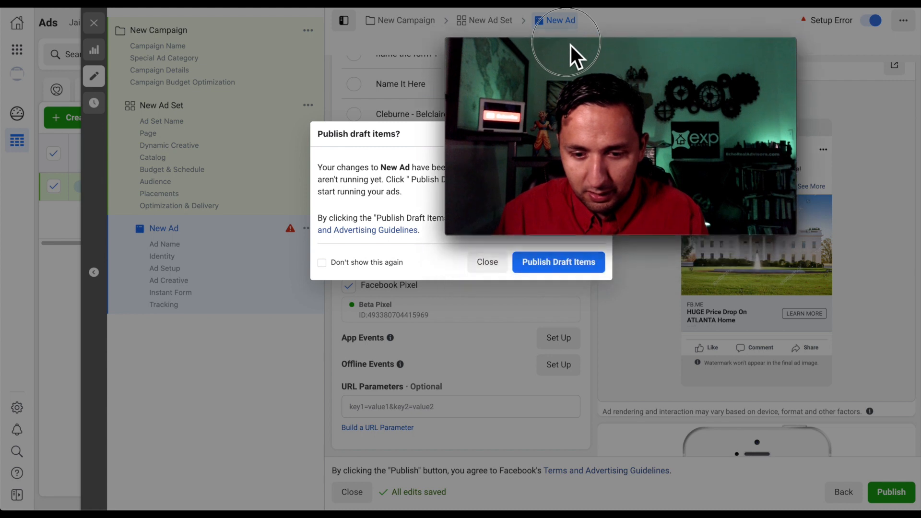
pyautogui.click(485, 265)
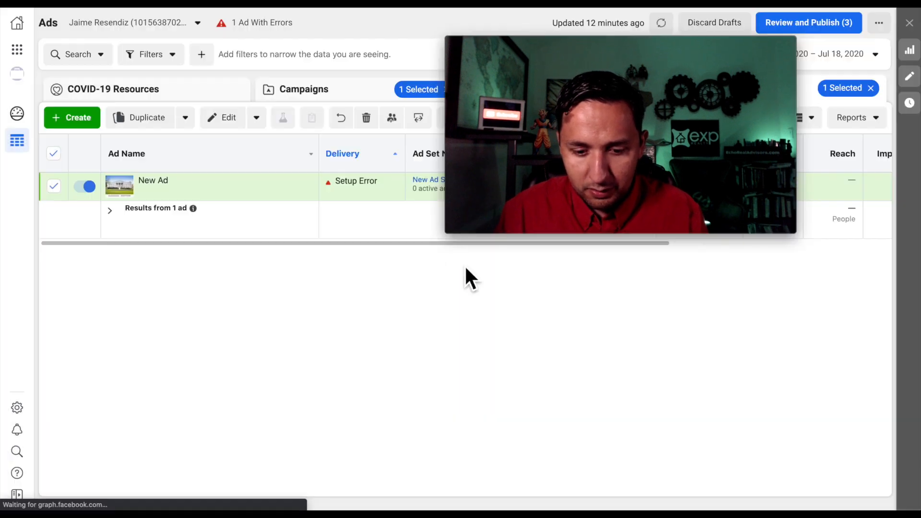
# - Review the draft at each level, going from the ad to its ad set and its campaign
pyautogui.moveTo(214, 192)
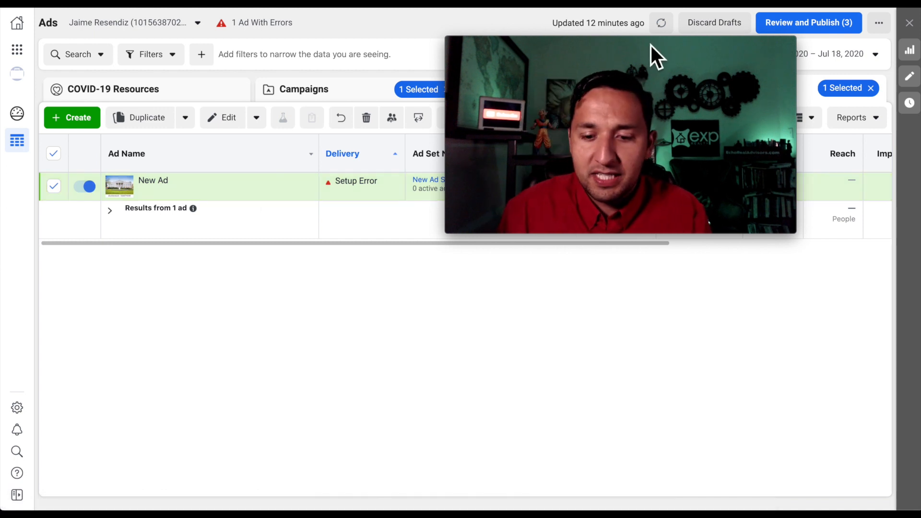
pyautogui.moveTo(651, 45); pyautogui.dragTo(650, 305)
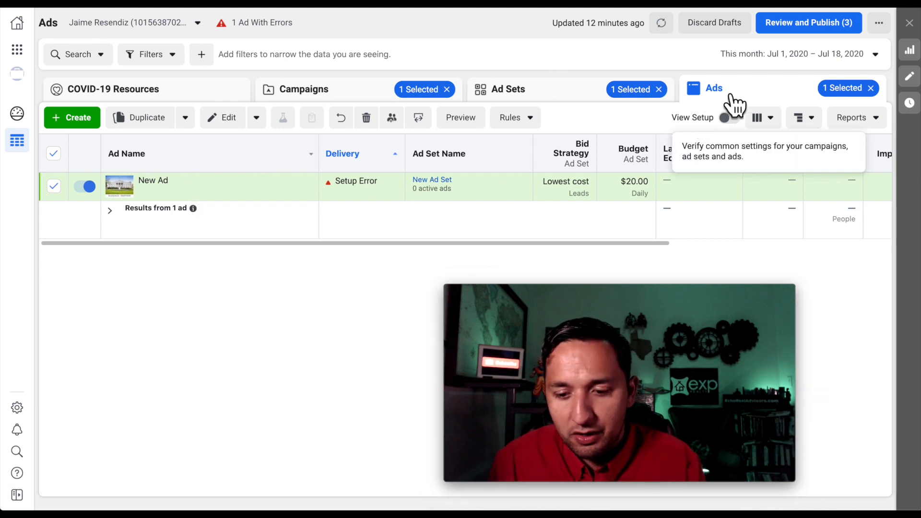
pyautogui.click(520, 90)
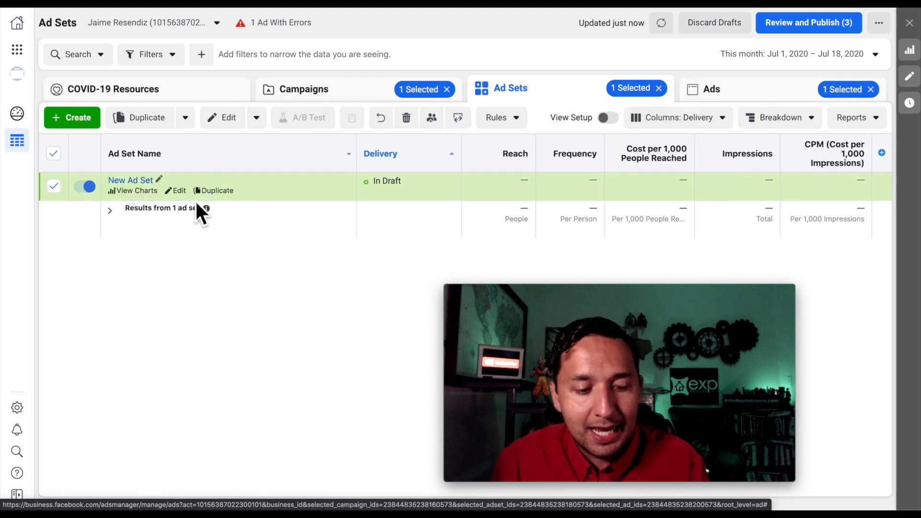
pyautogui.click(294, 94)
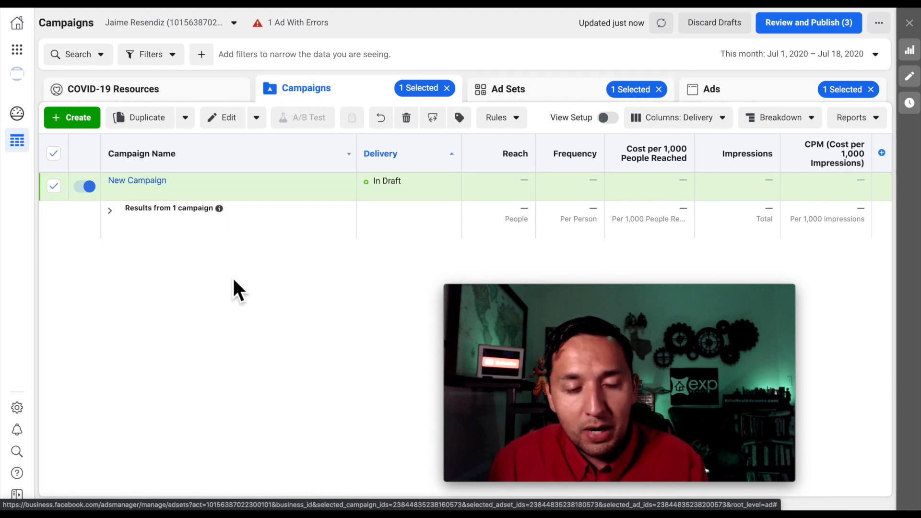